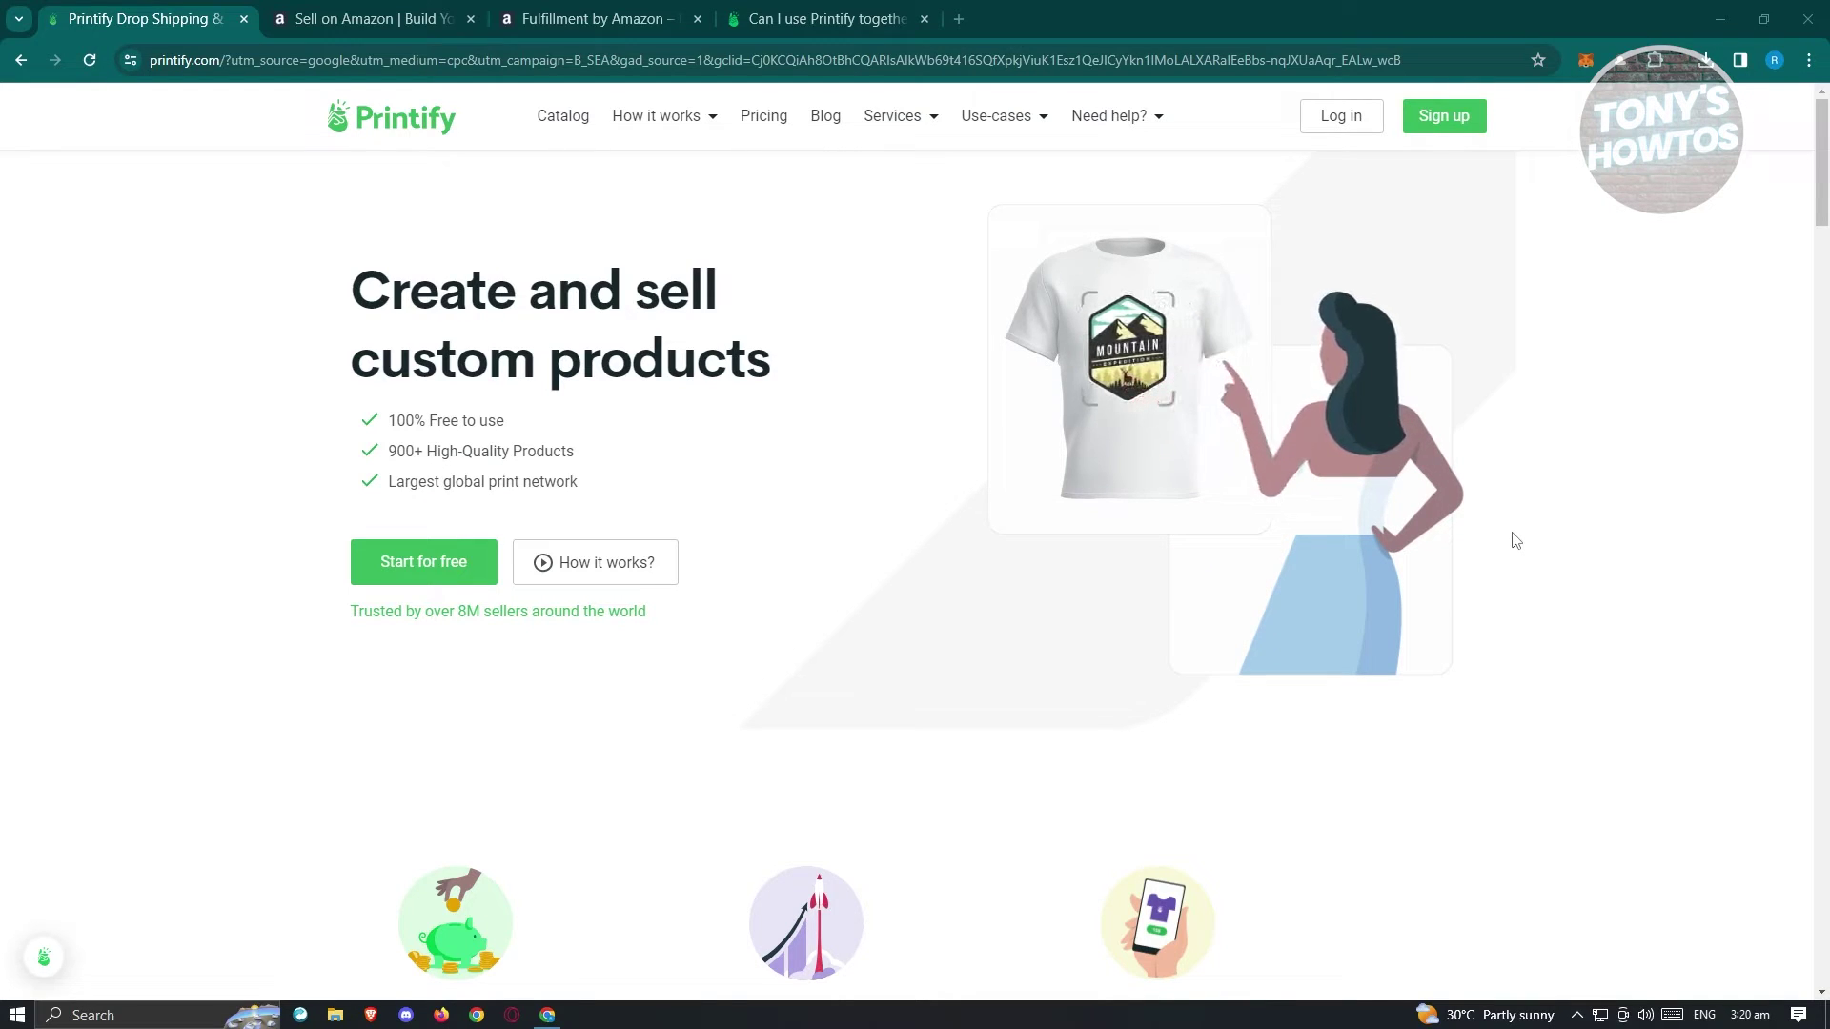
click(358, 10)
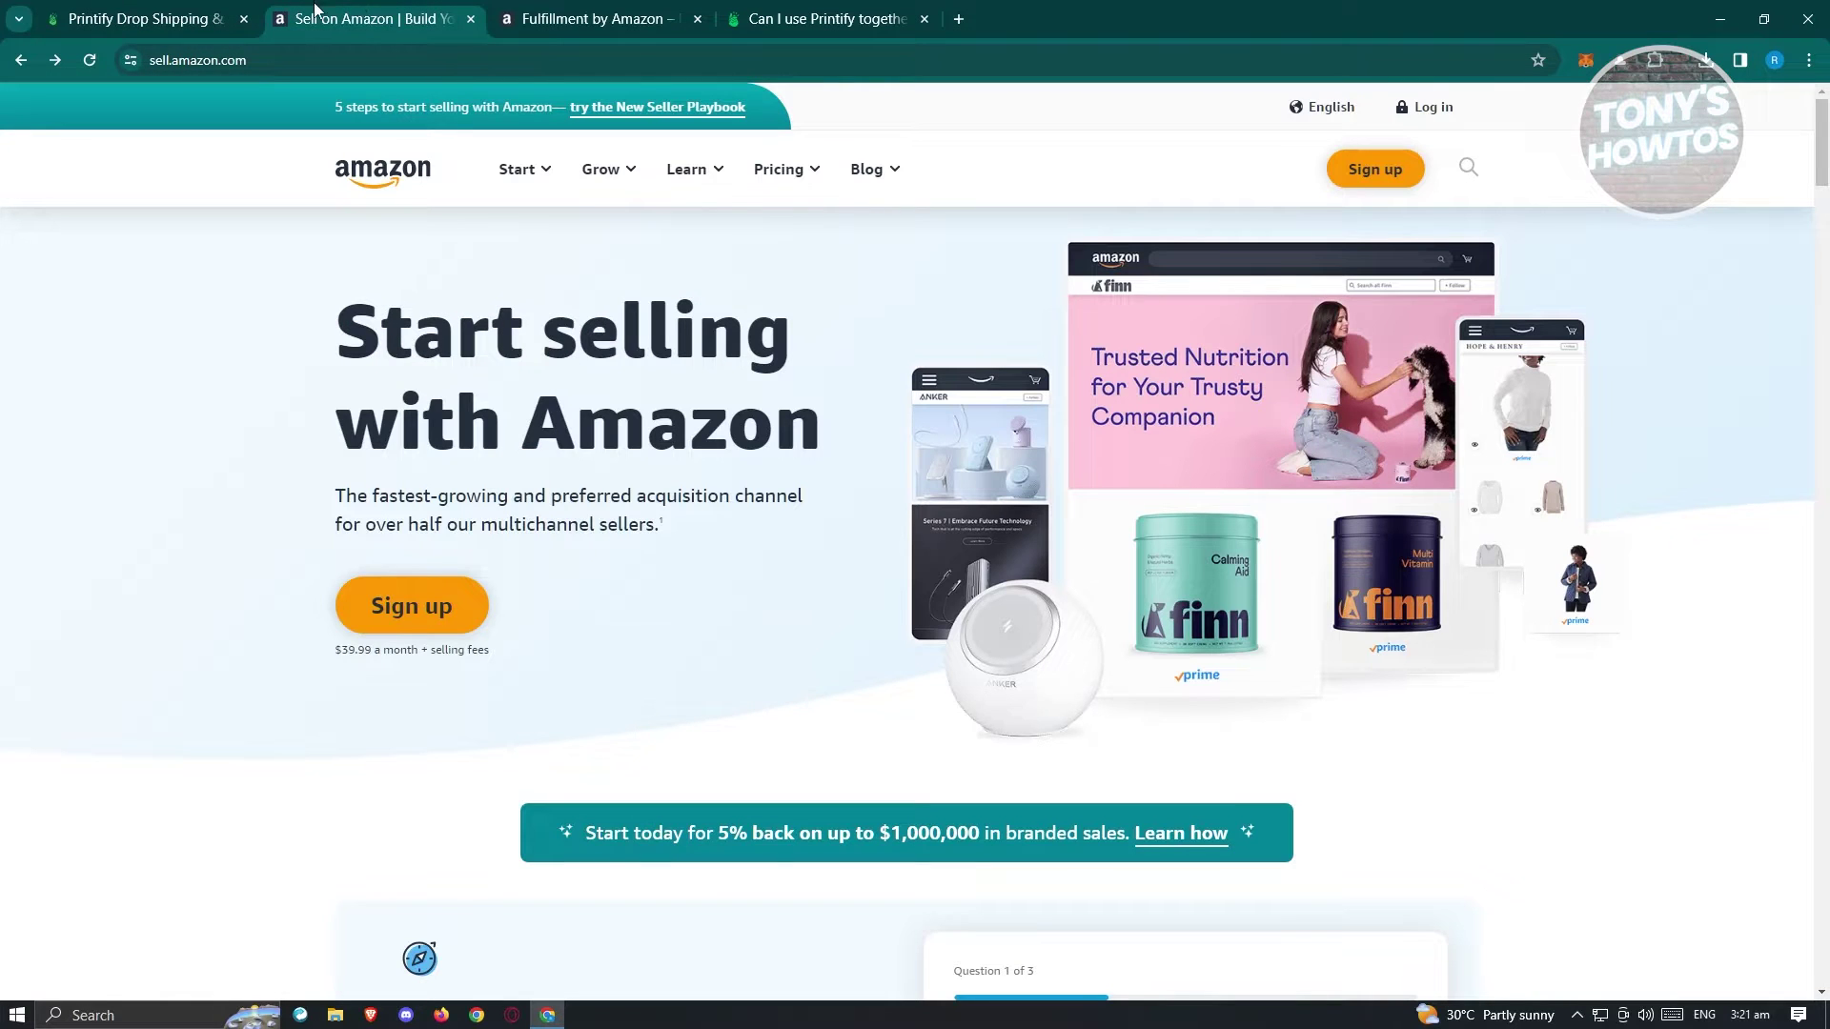
click(178, 9)
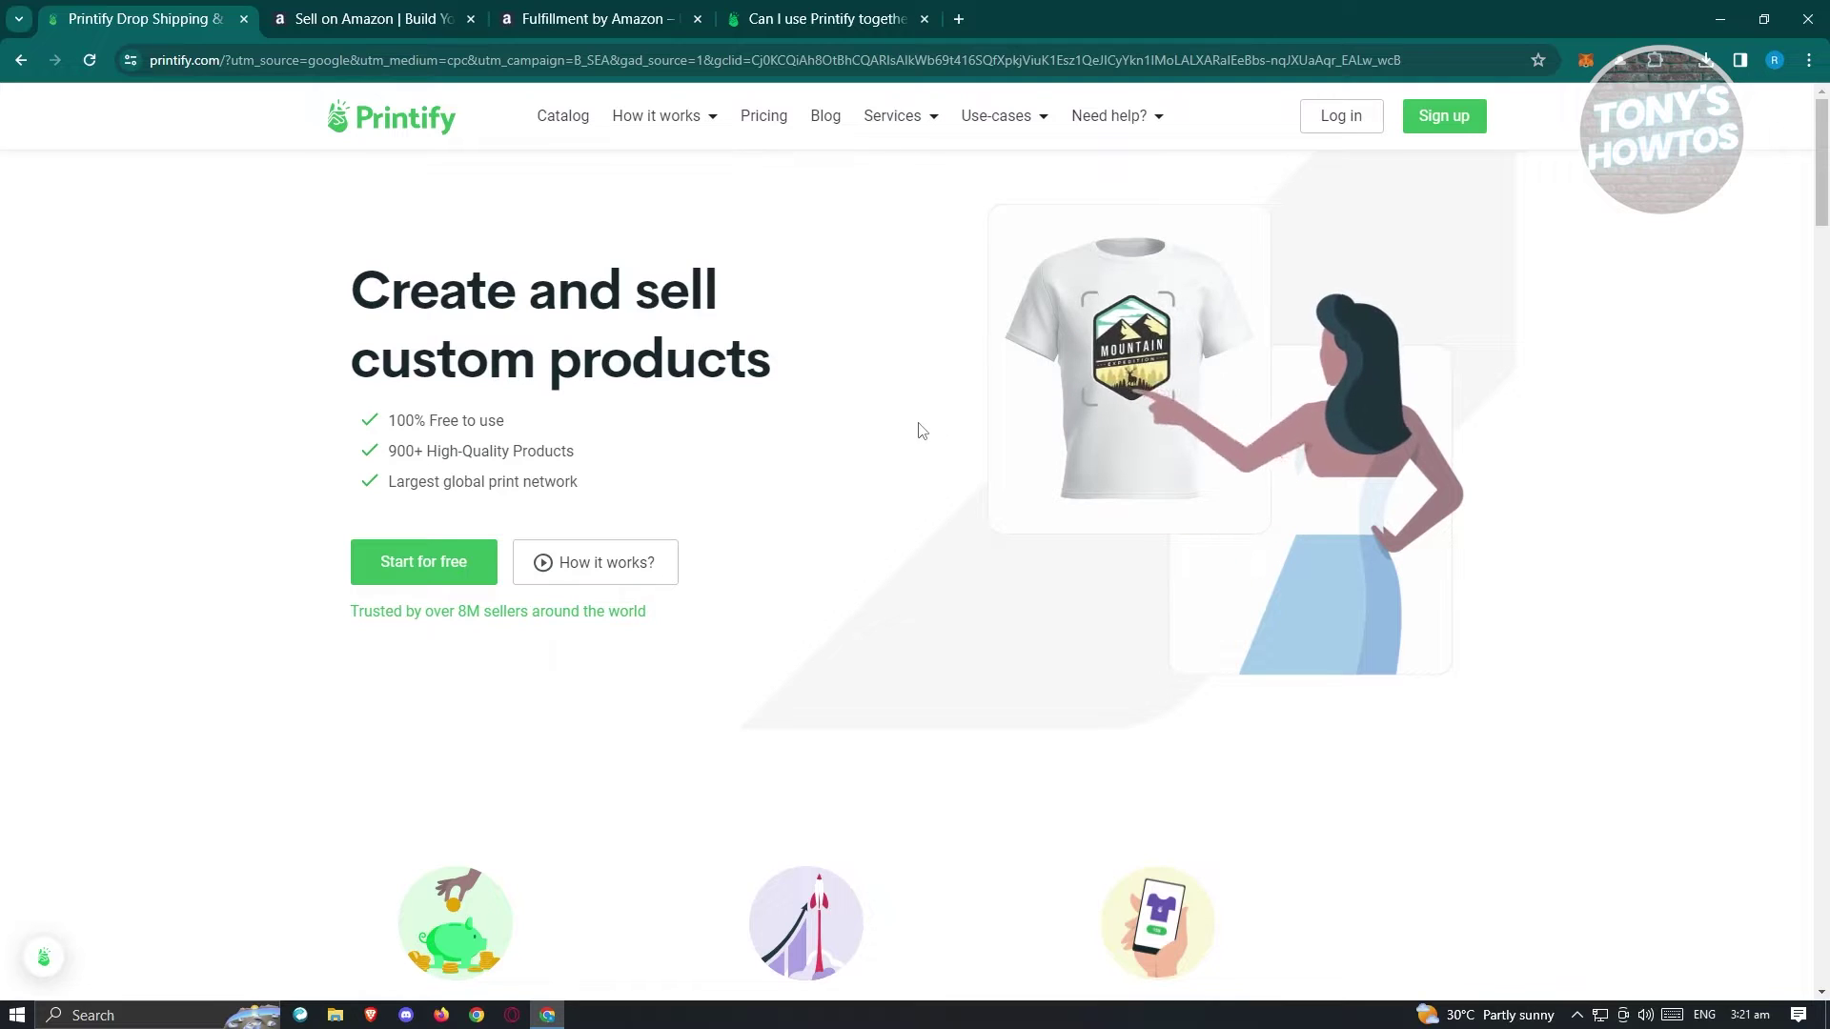
Sign up for Printify with the existing Google account and dismiss the Printify Premium discount banner on the dashboard.
click(1458, 115)
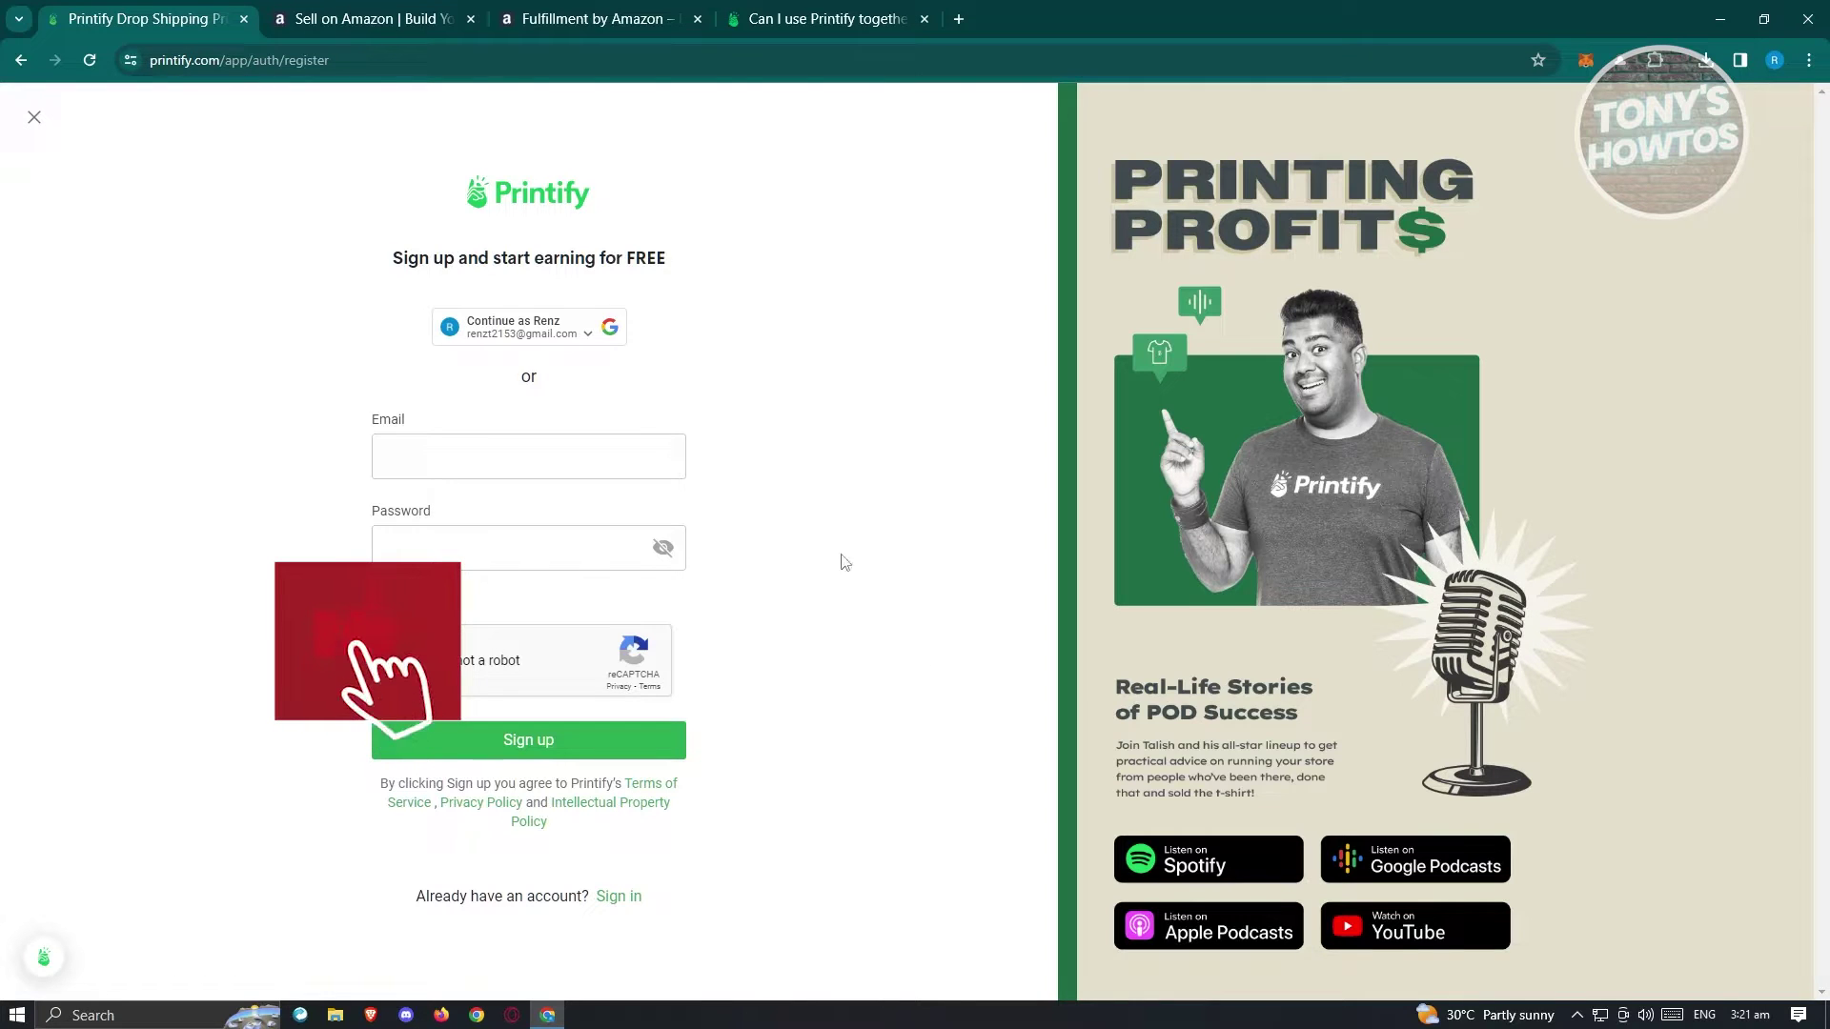
click(498, 327)
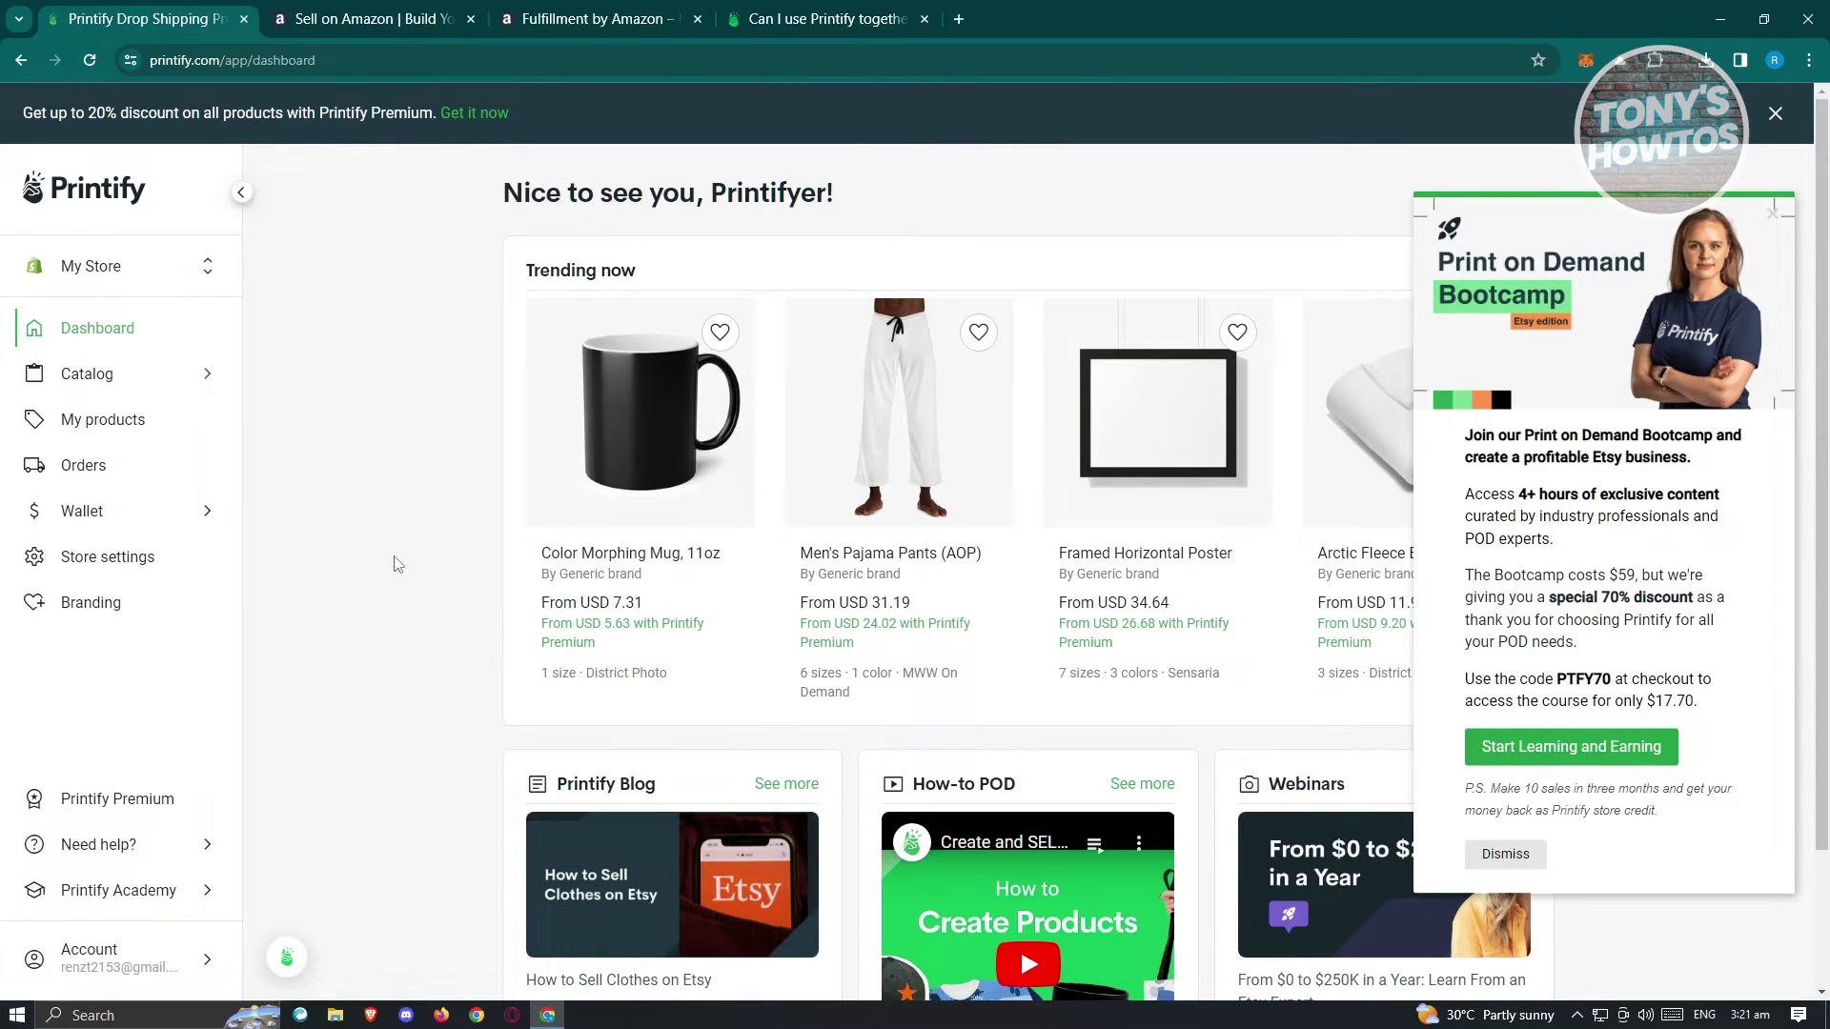
click(1778, 114)
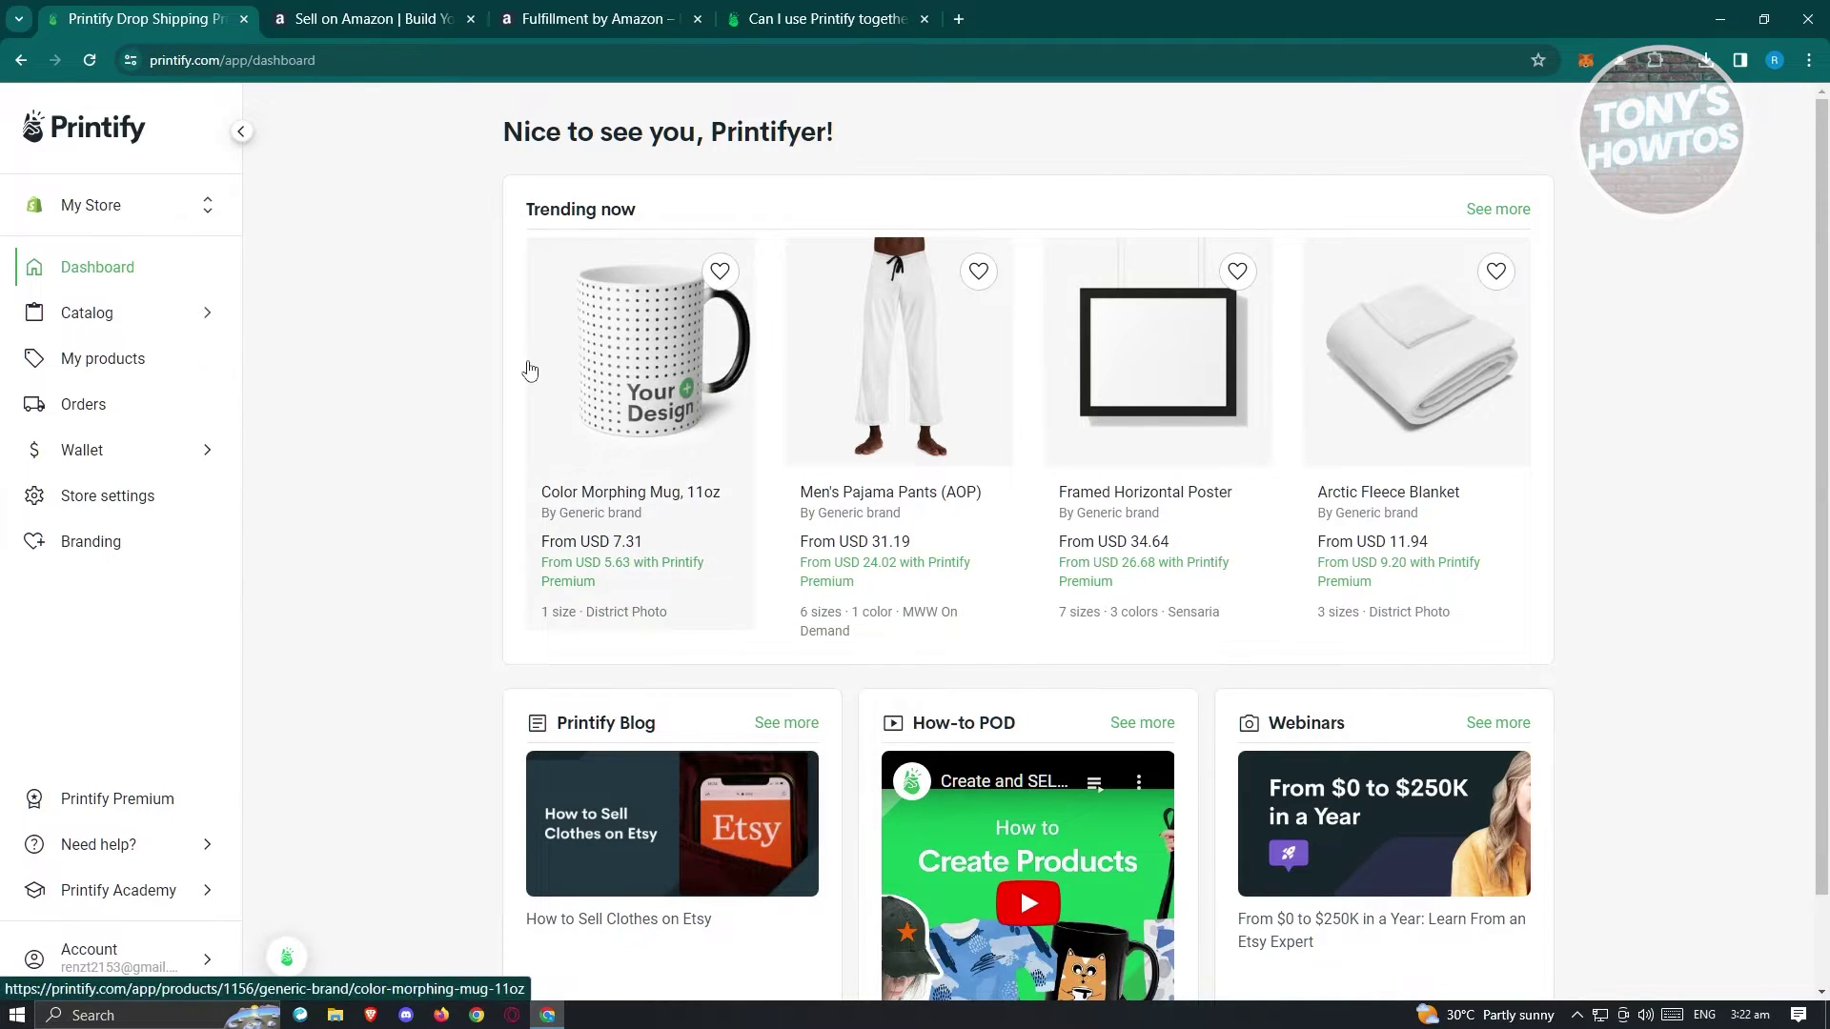
scroll(466, 423, down, 1)
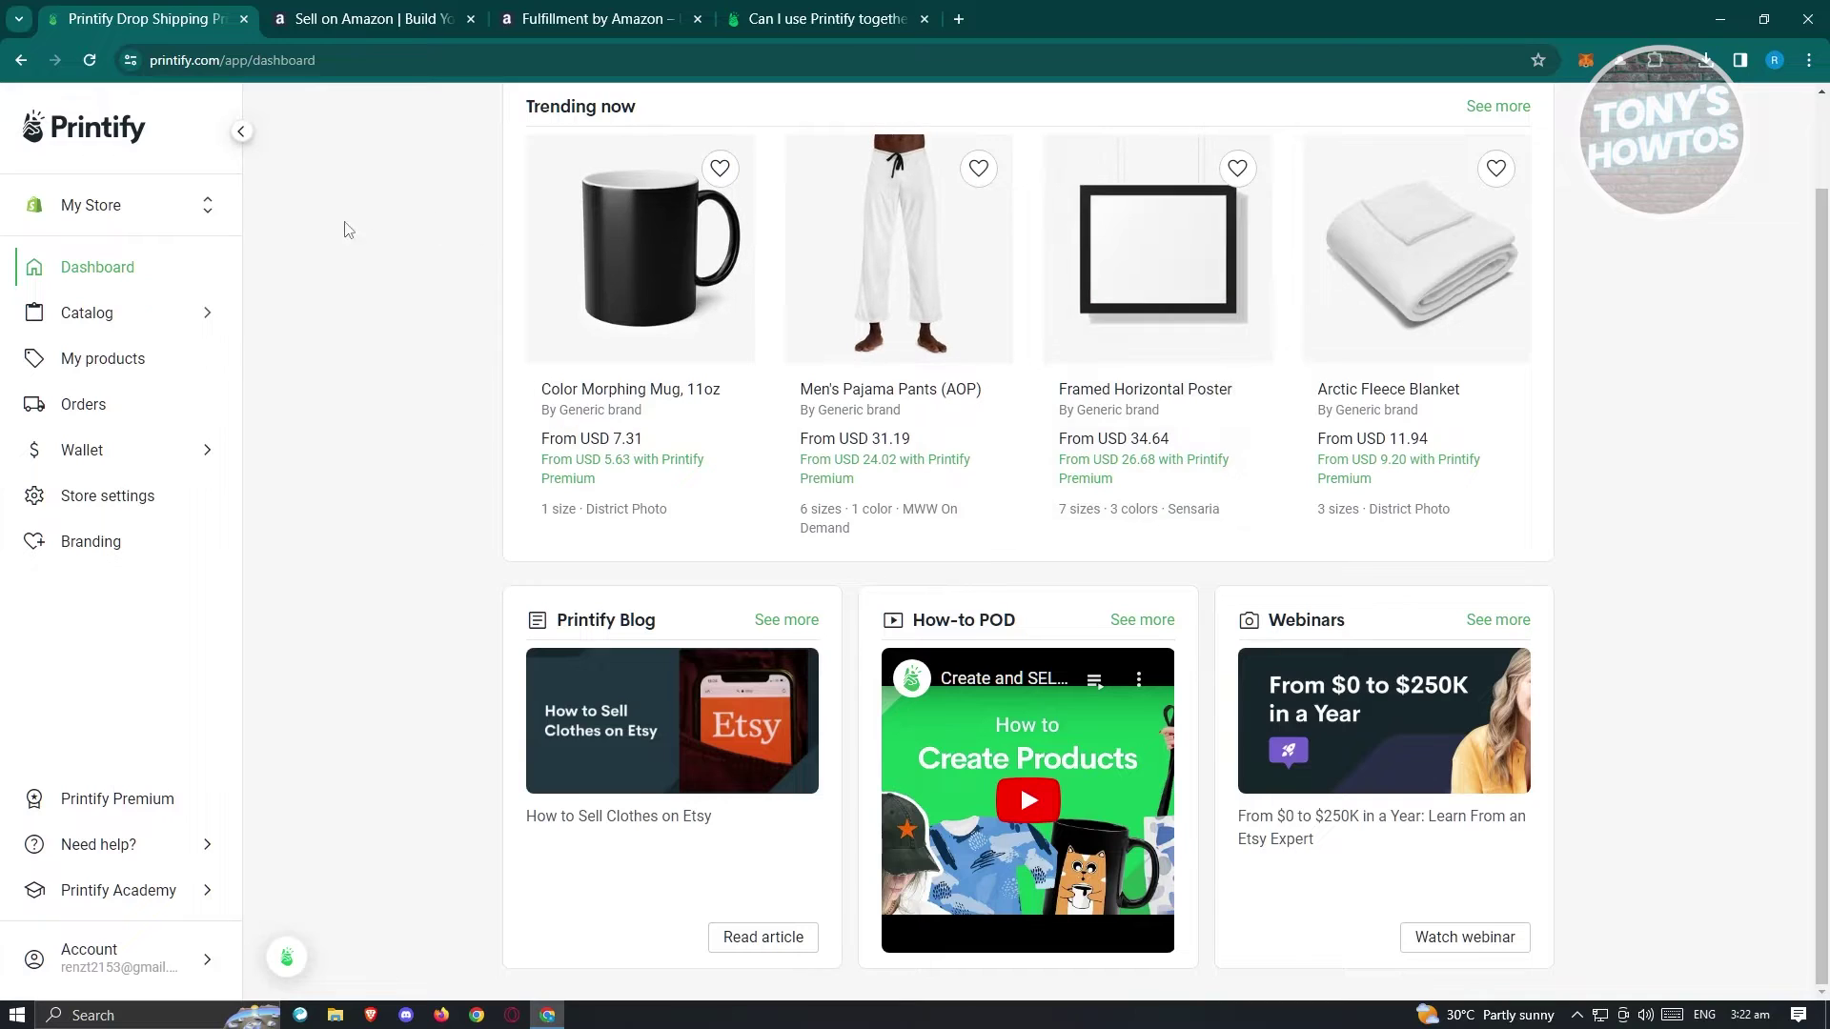
scroll(381, 286, up, 1)
mouse_move(138, 322)
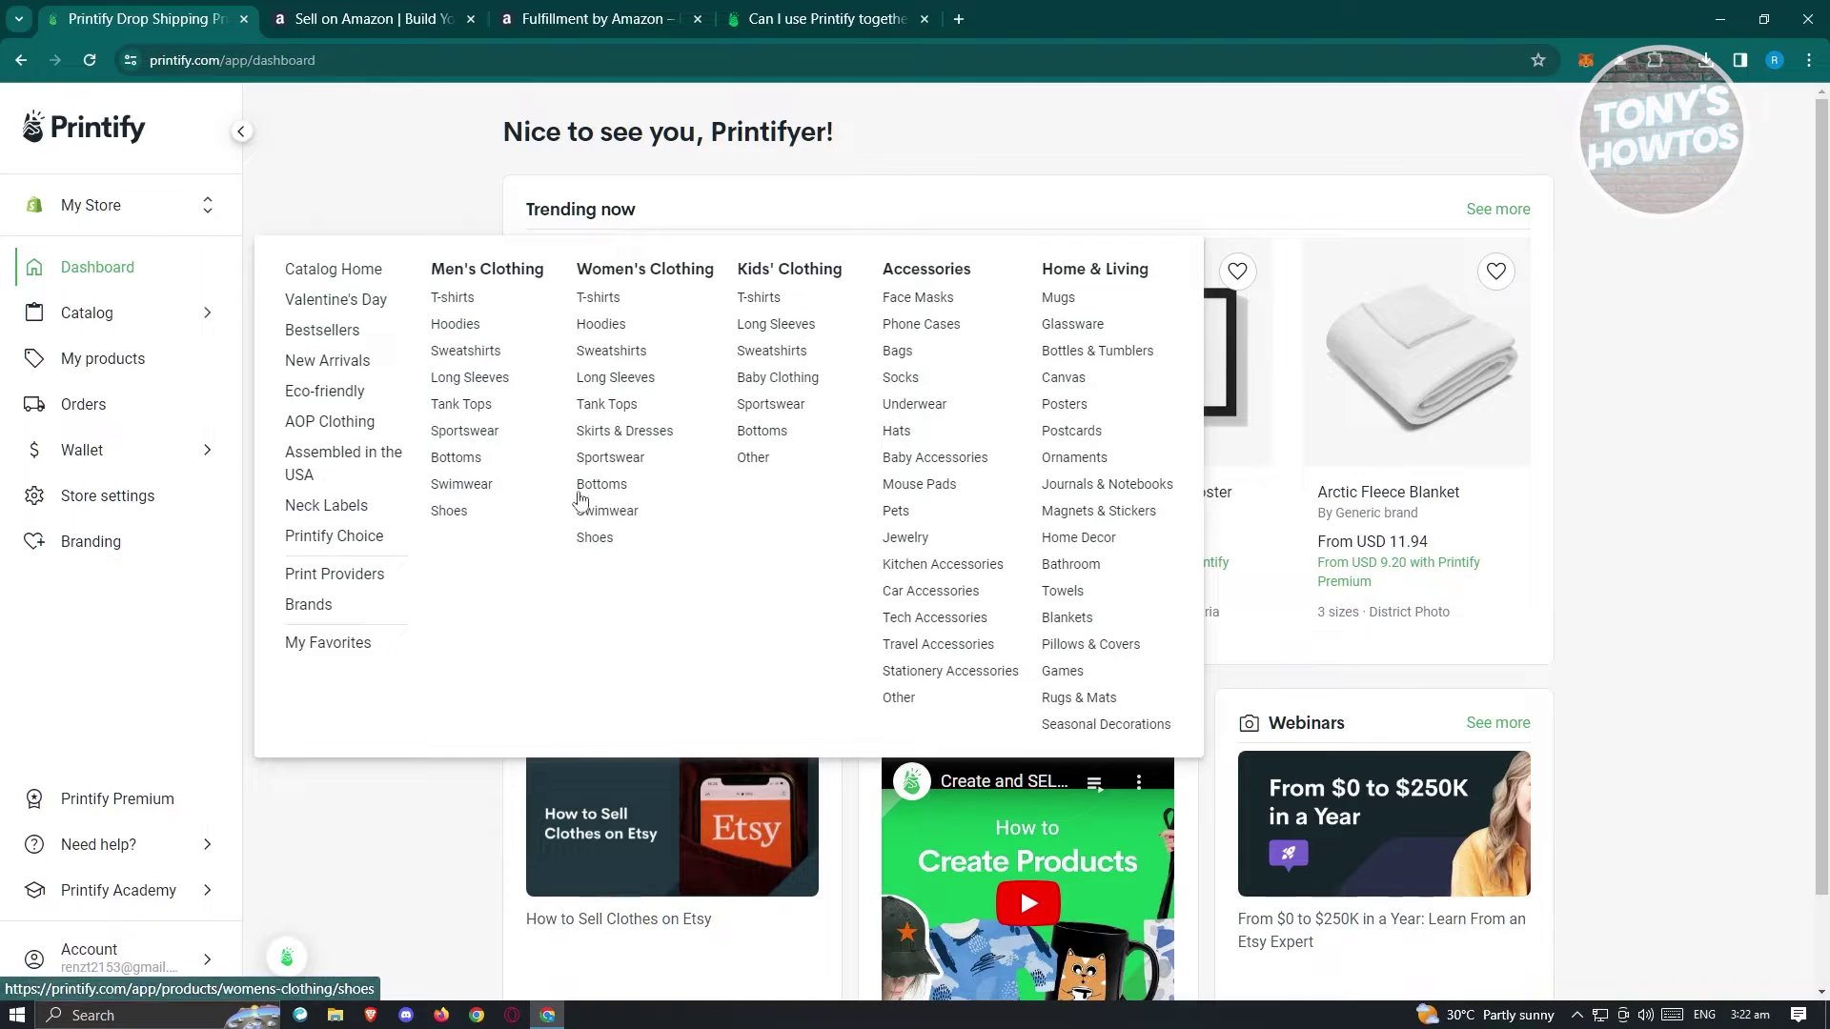
Browse the product catalog from My Products and open the Men's Polyester Tee (AOP) among the high earning products.
click(134, 370)
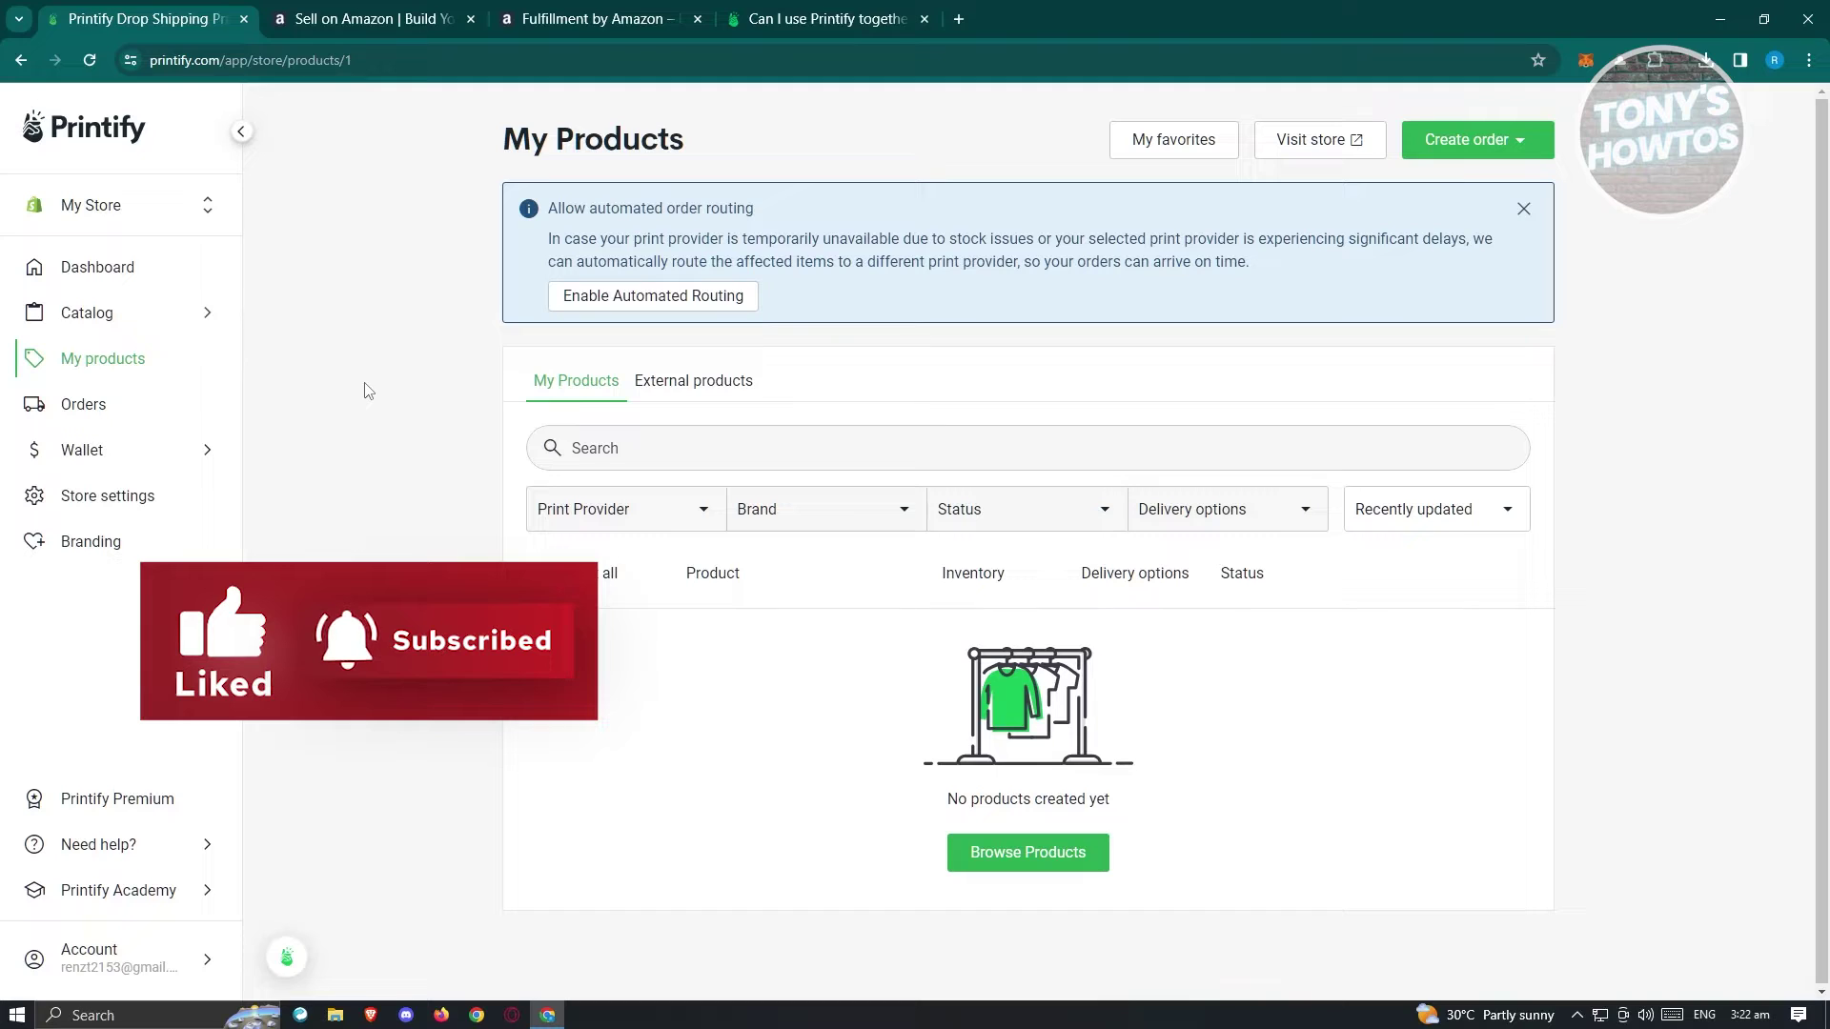
click(1536, 143)
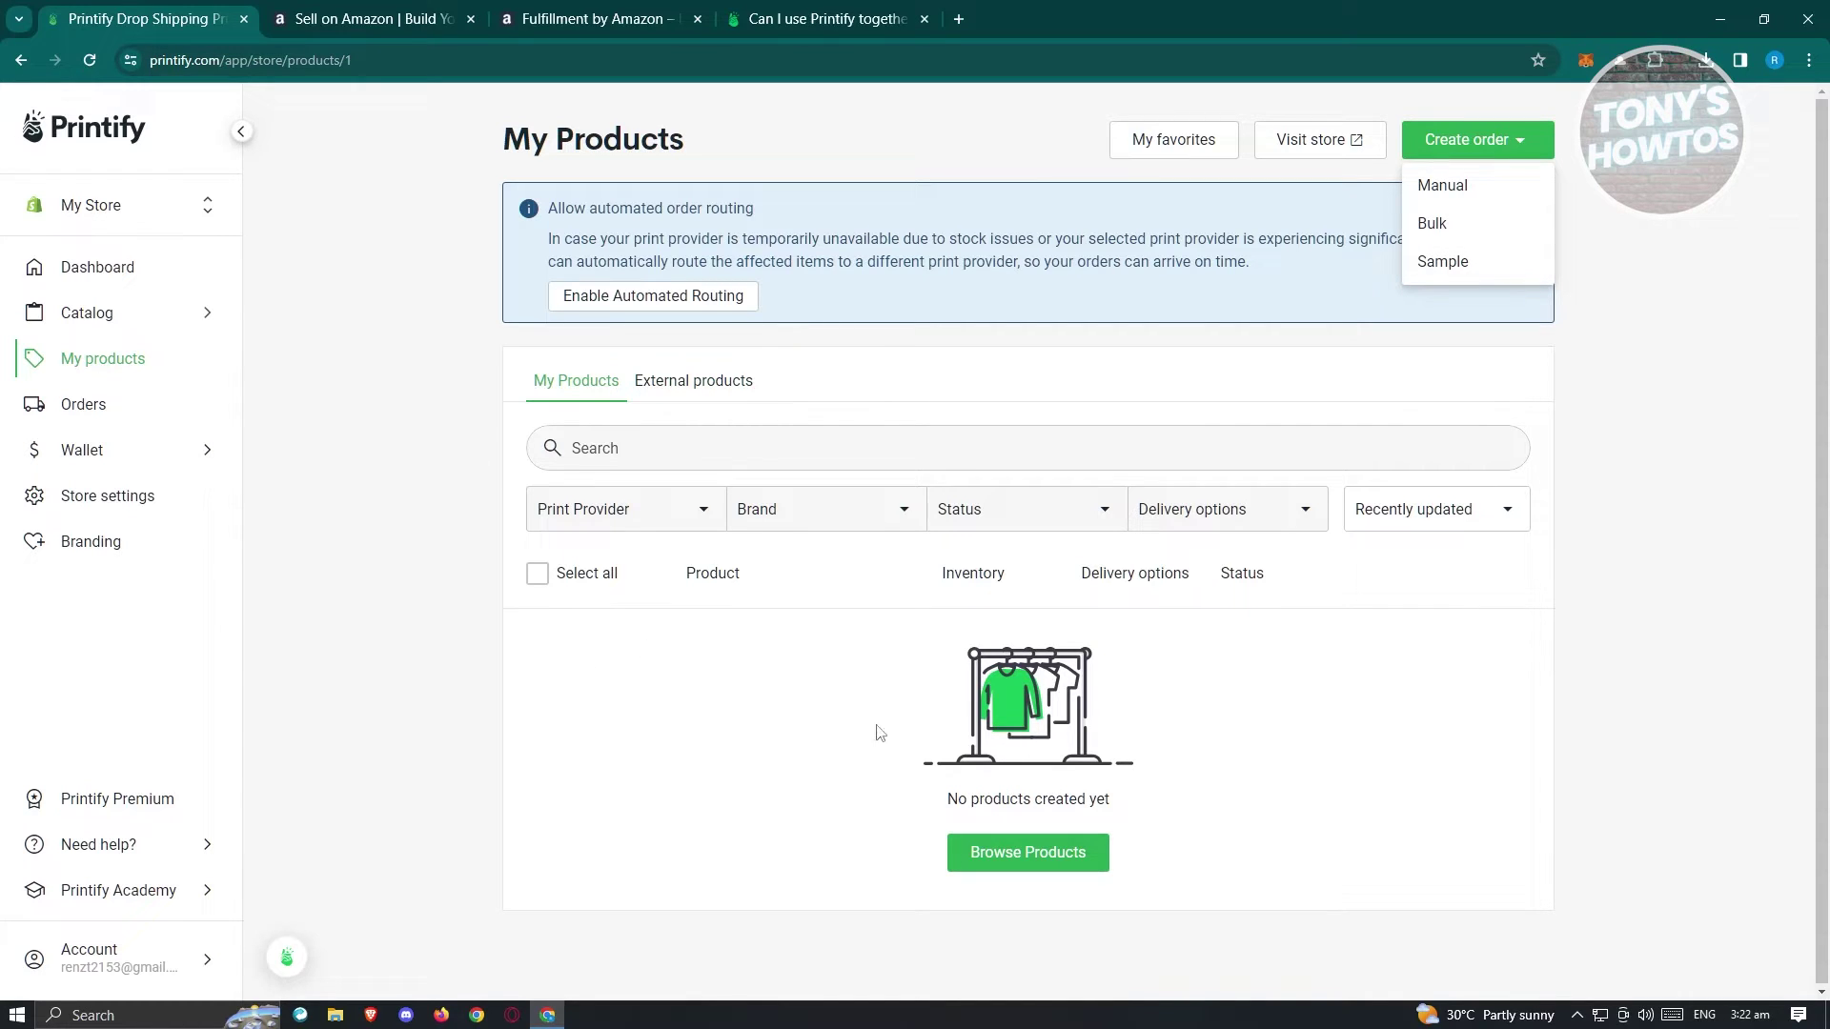
click(982, 853)
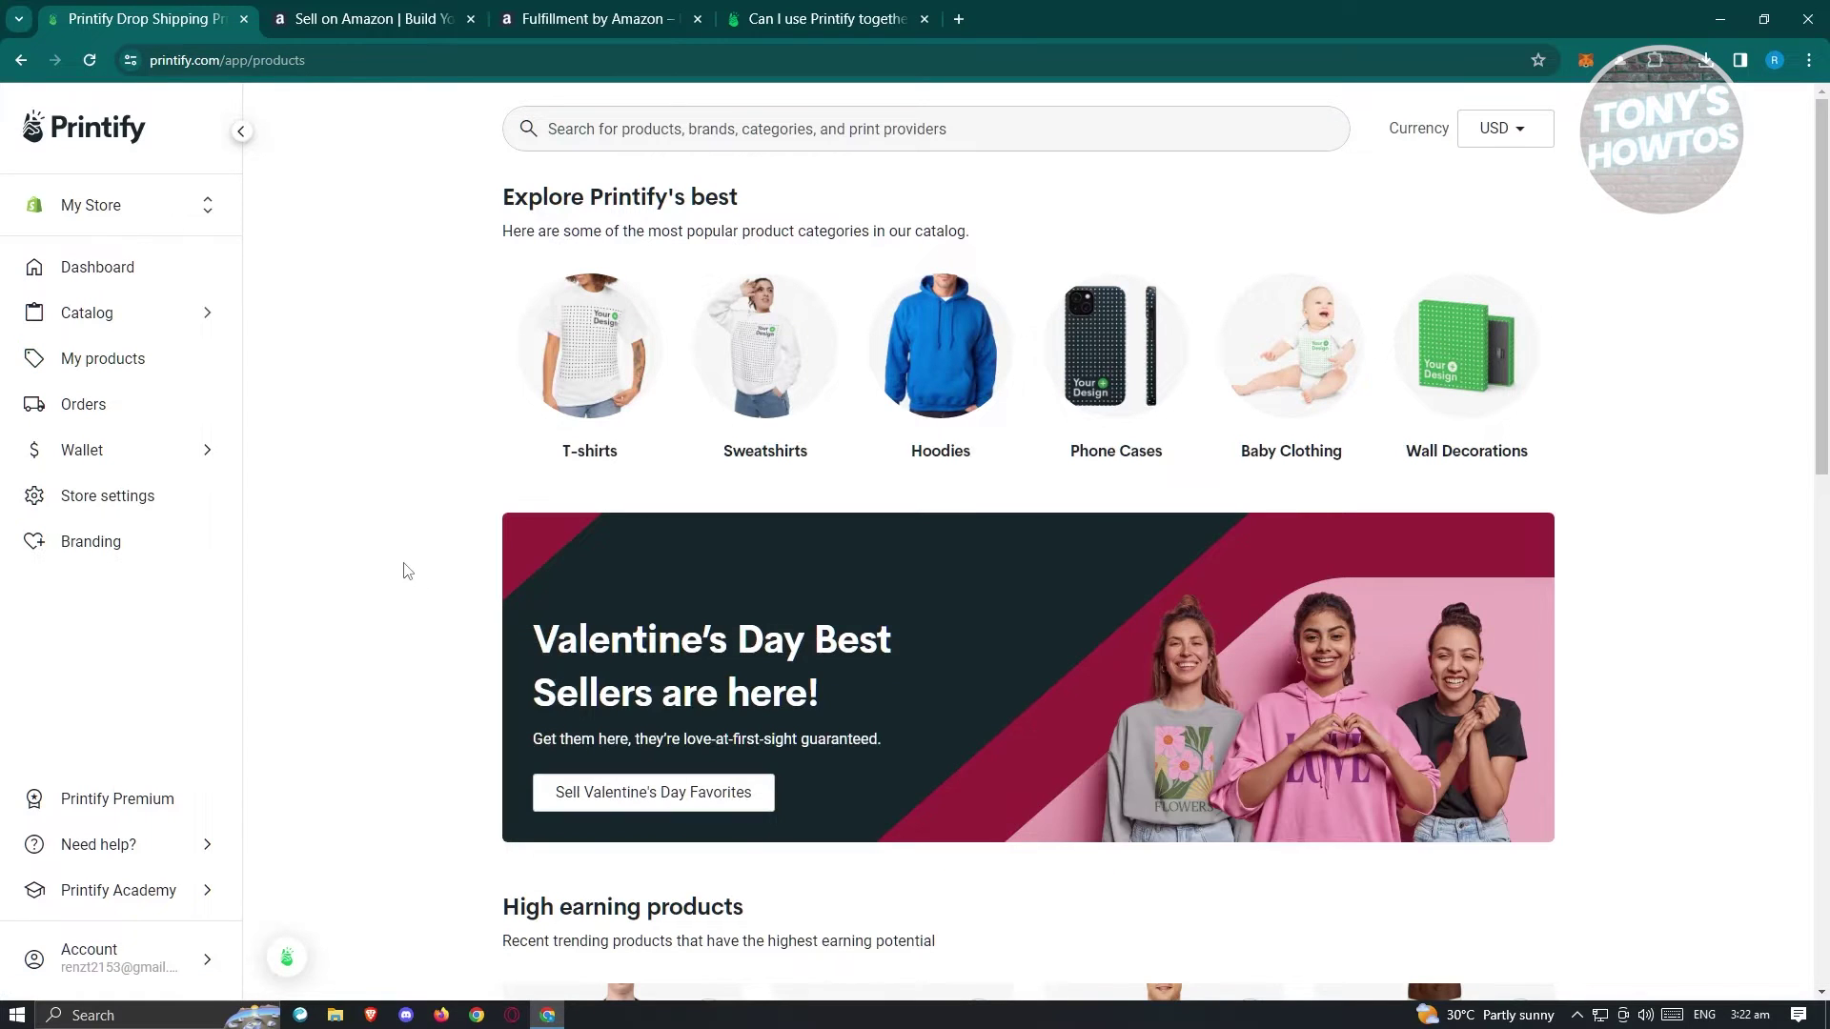
scroll(407, 570, down, 6)
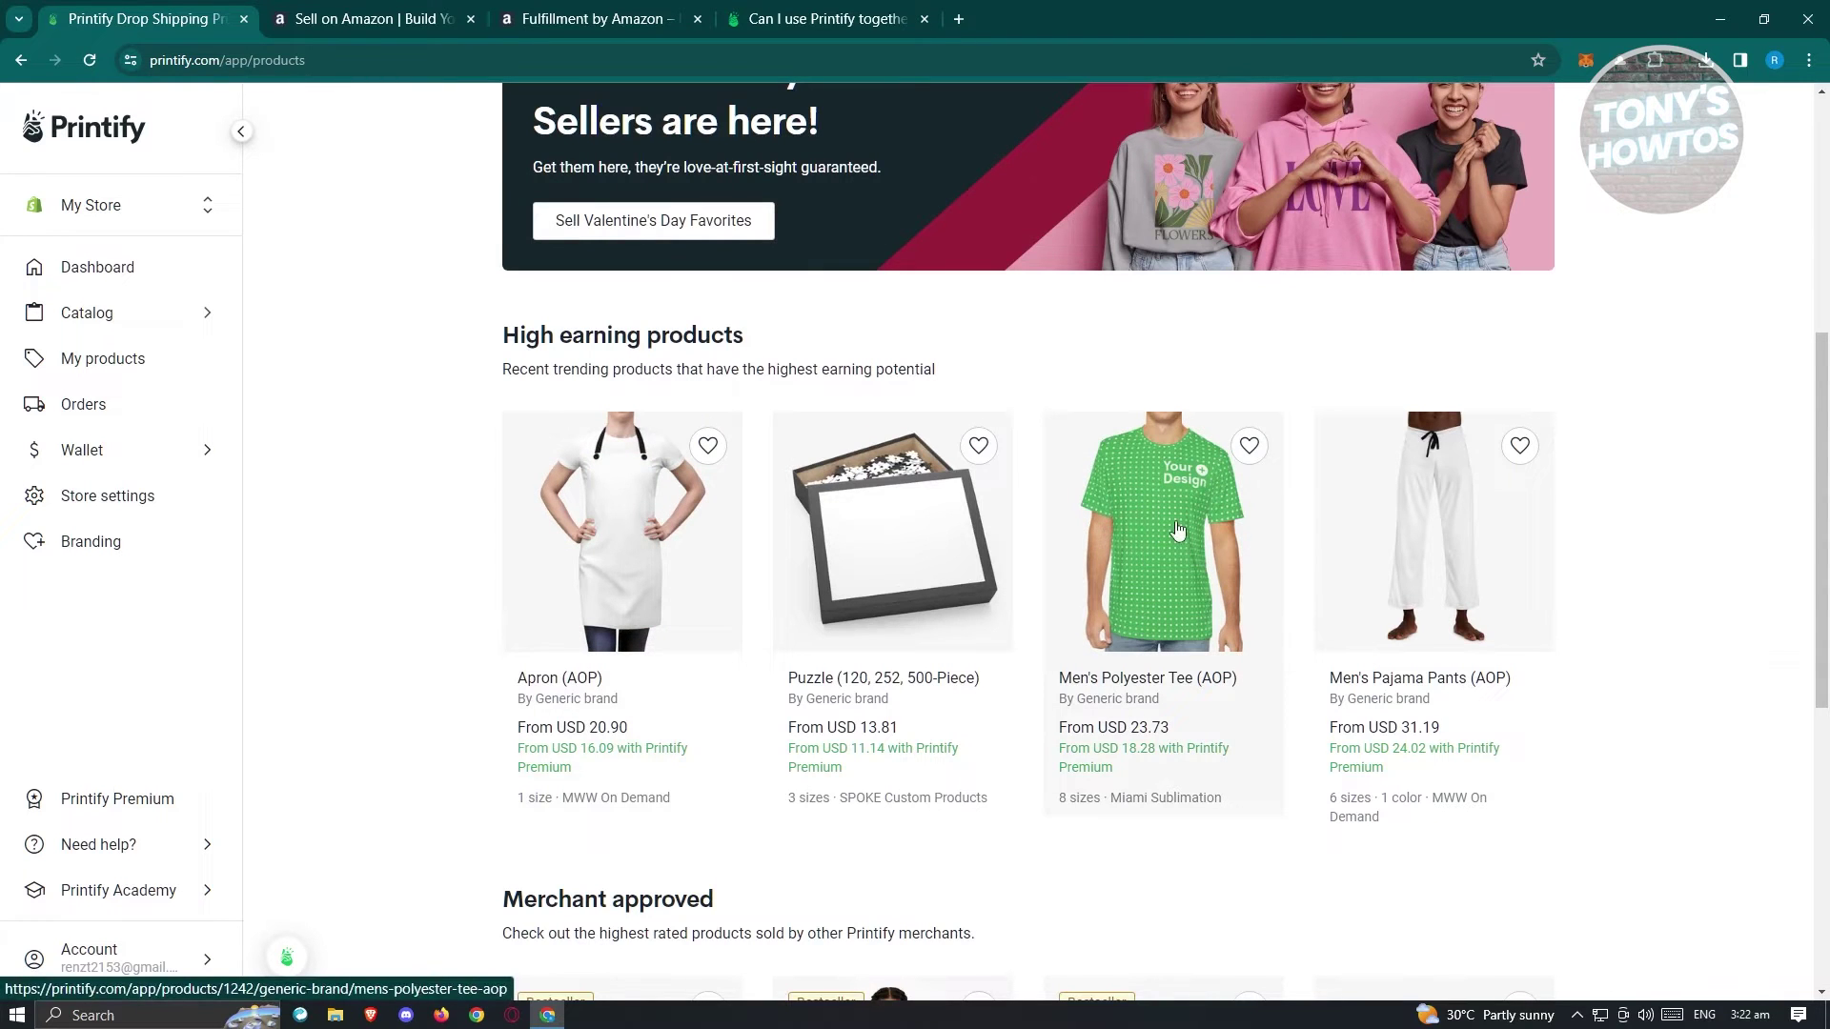
click(1199, 561)
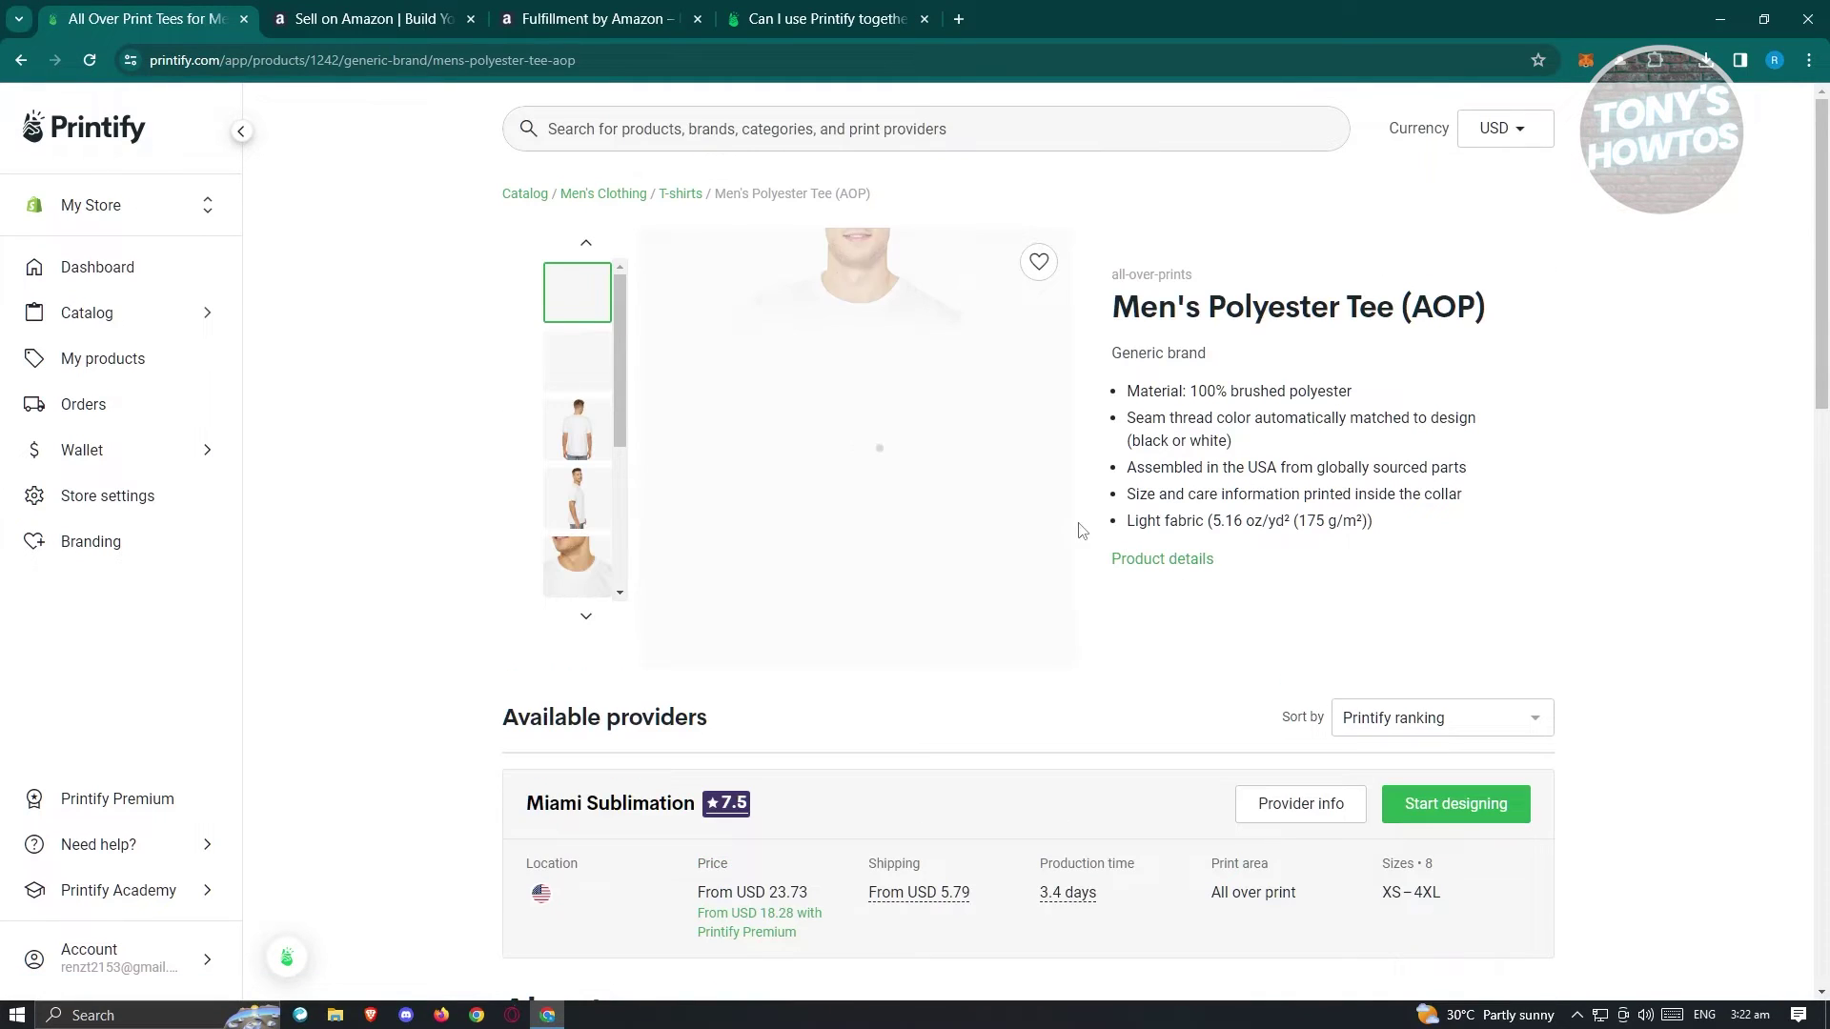
Start designing the tee with the provider Miami Sublimation and dismiss the designing guidelines.
scroll(1103, 540, down, 2)
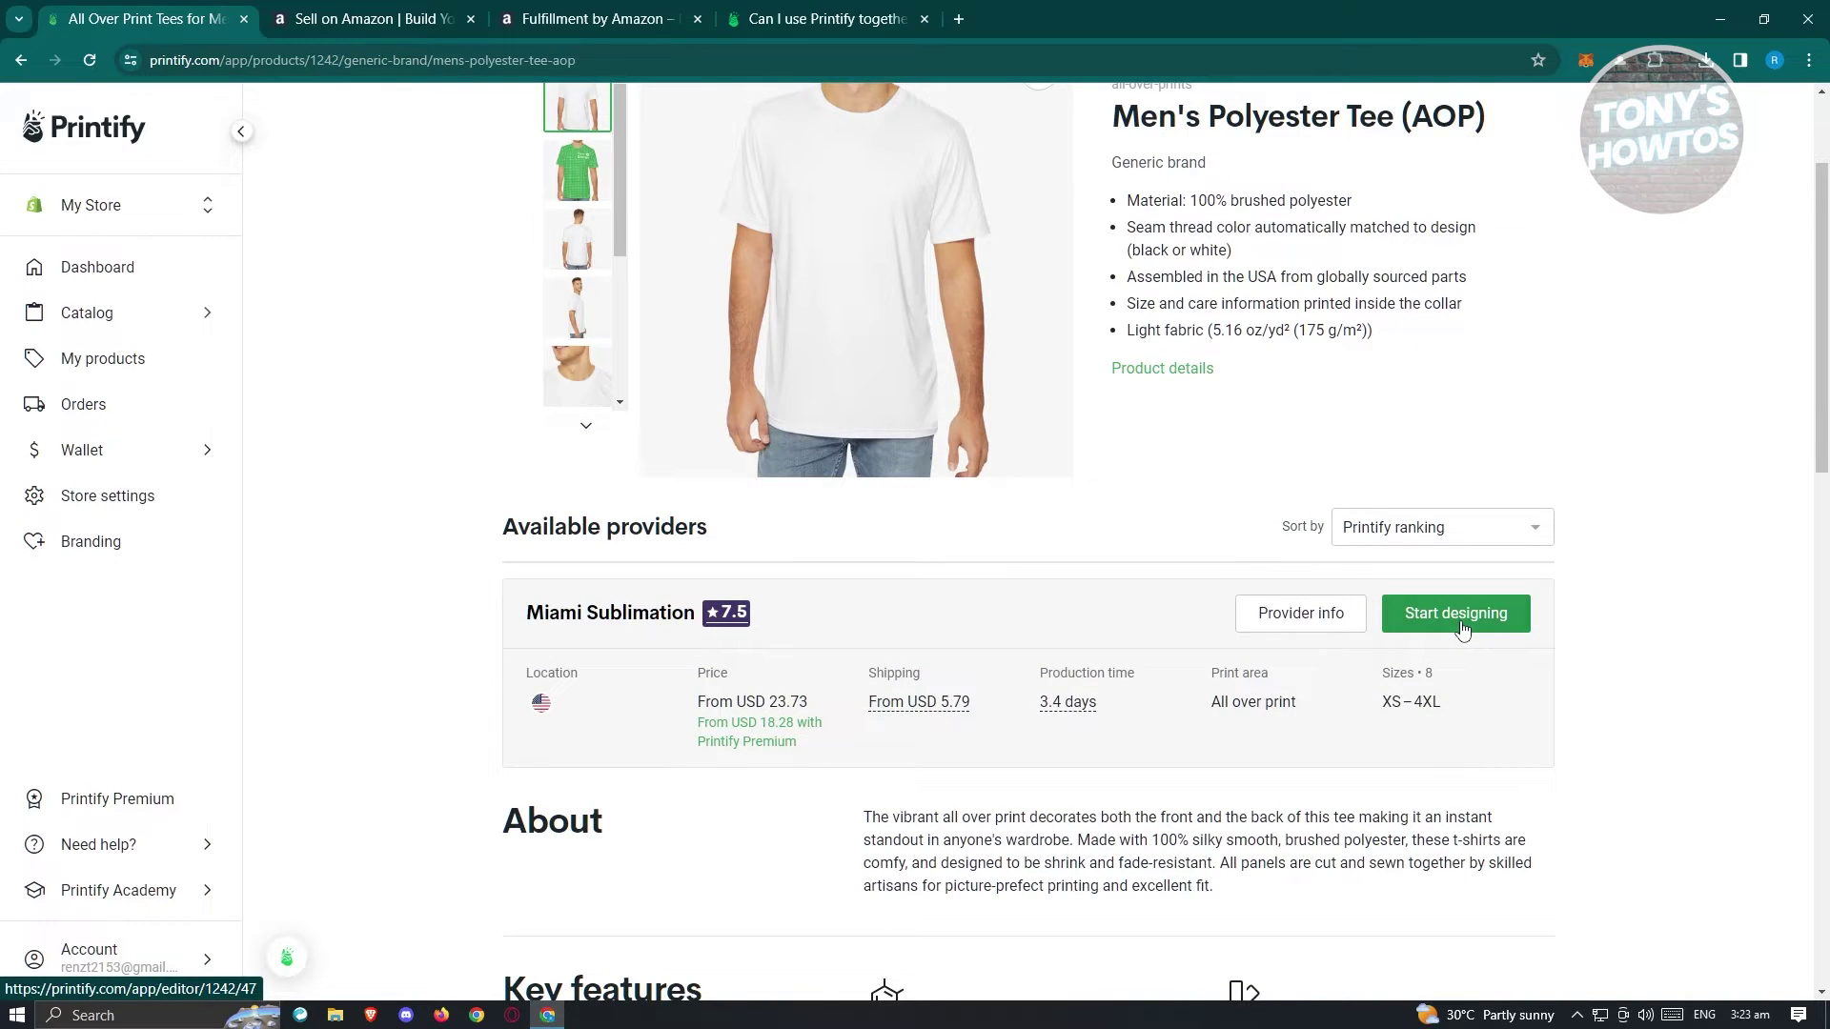
click(1462, 630)
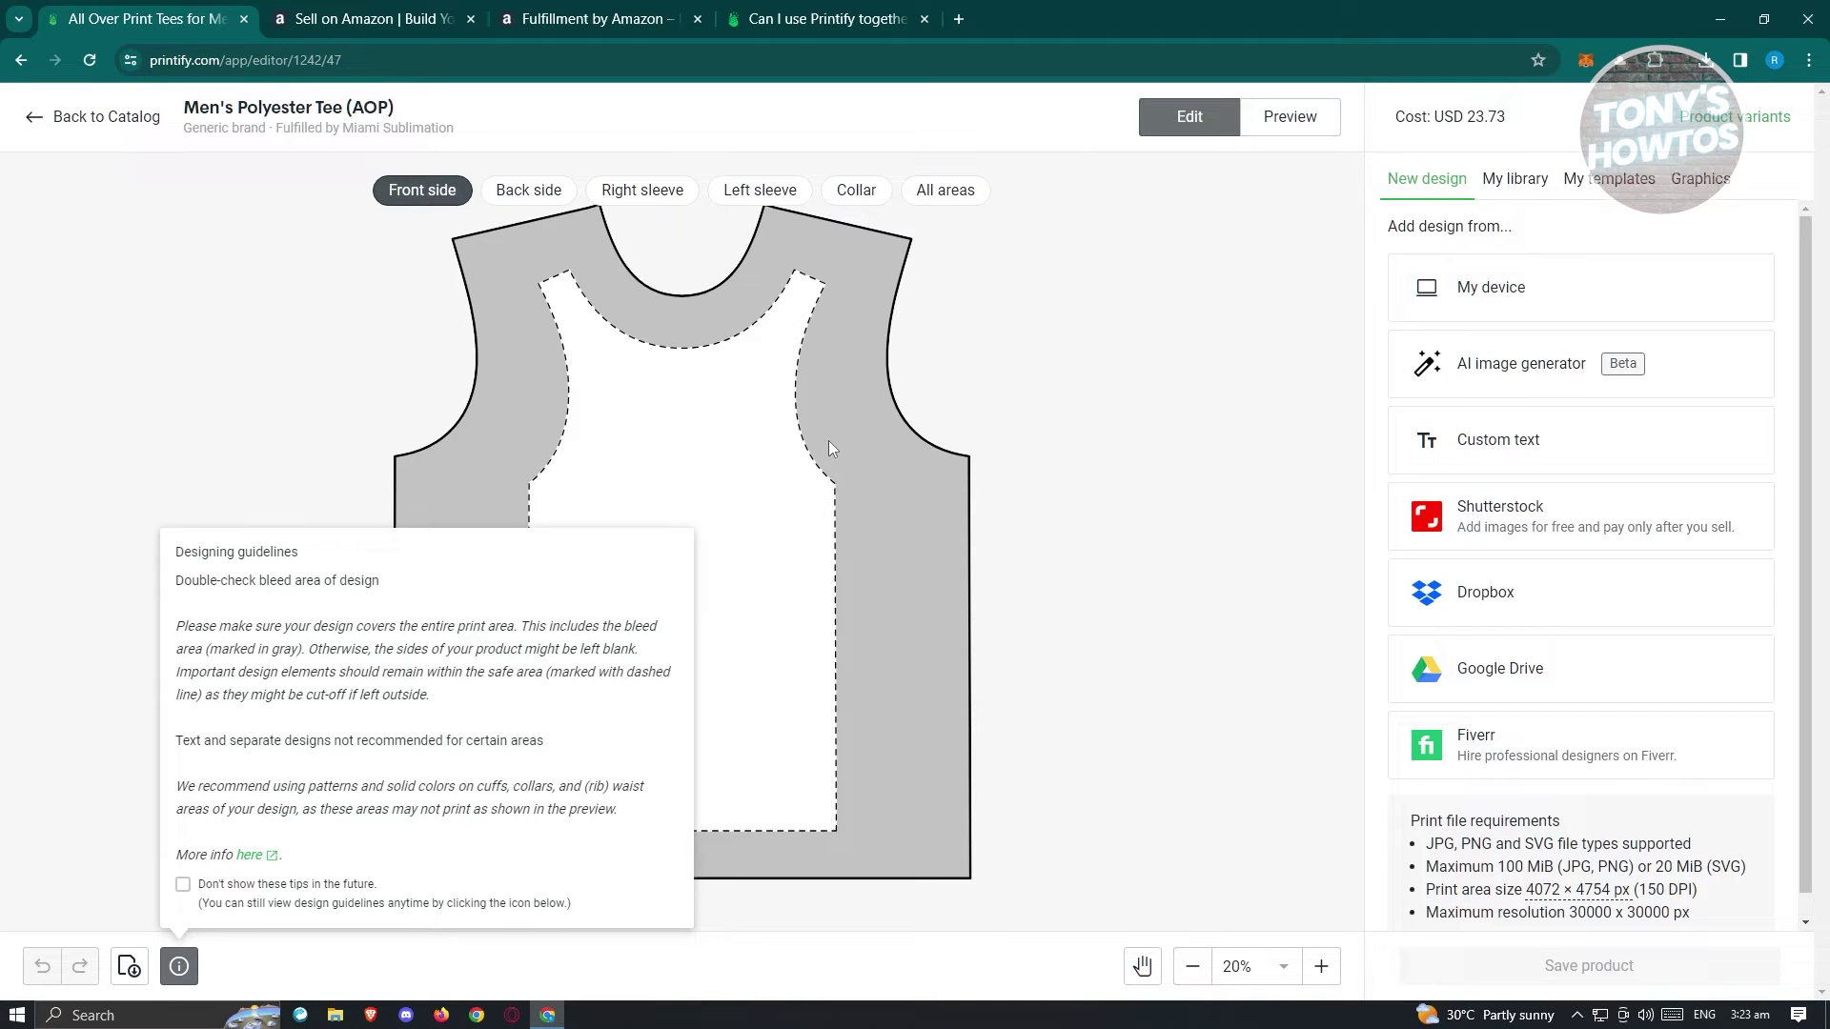
click(353, 927)
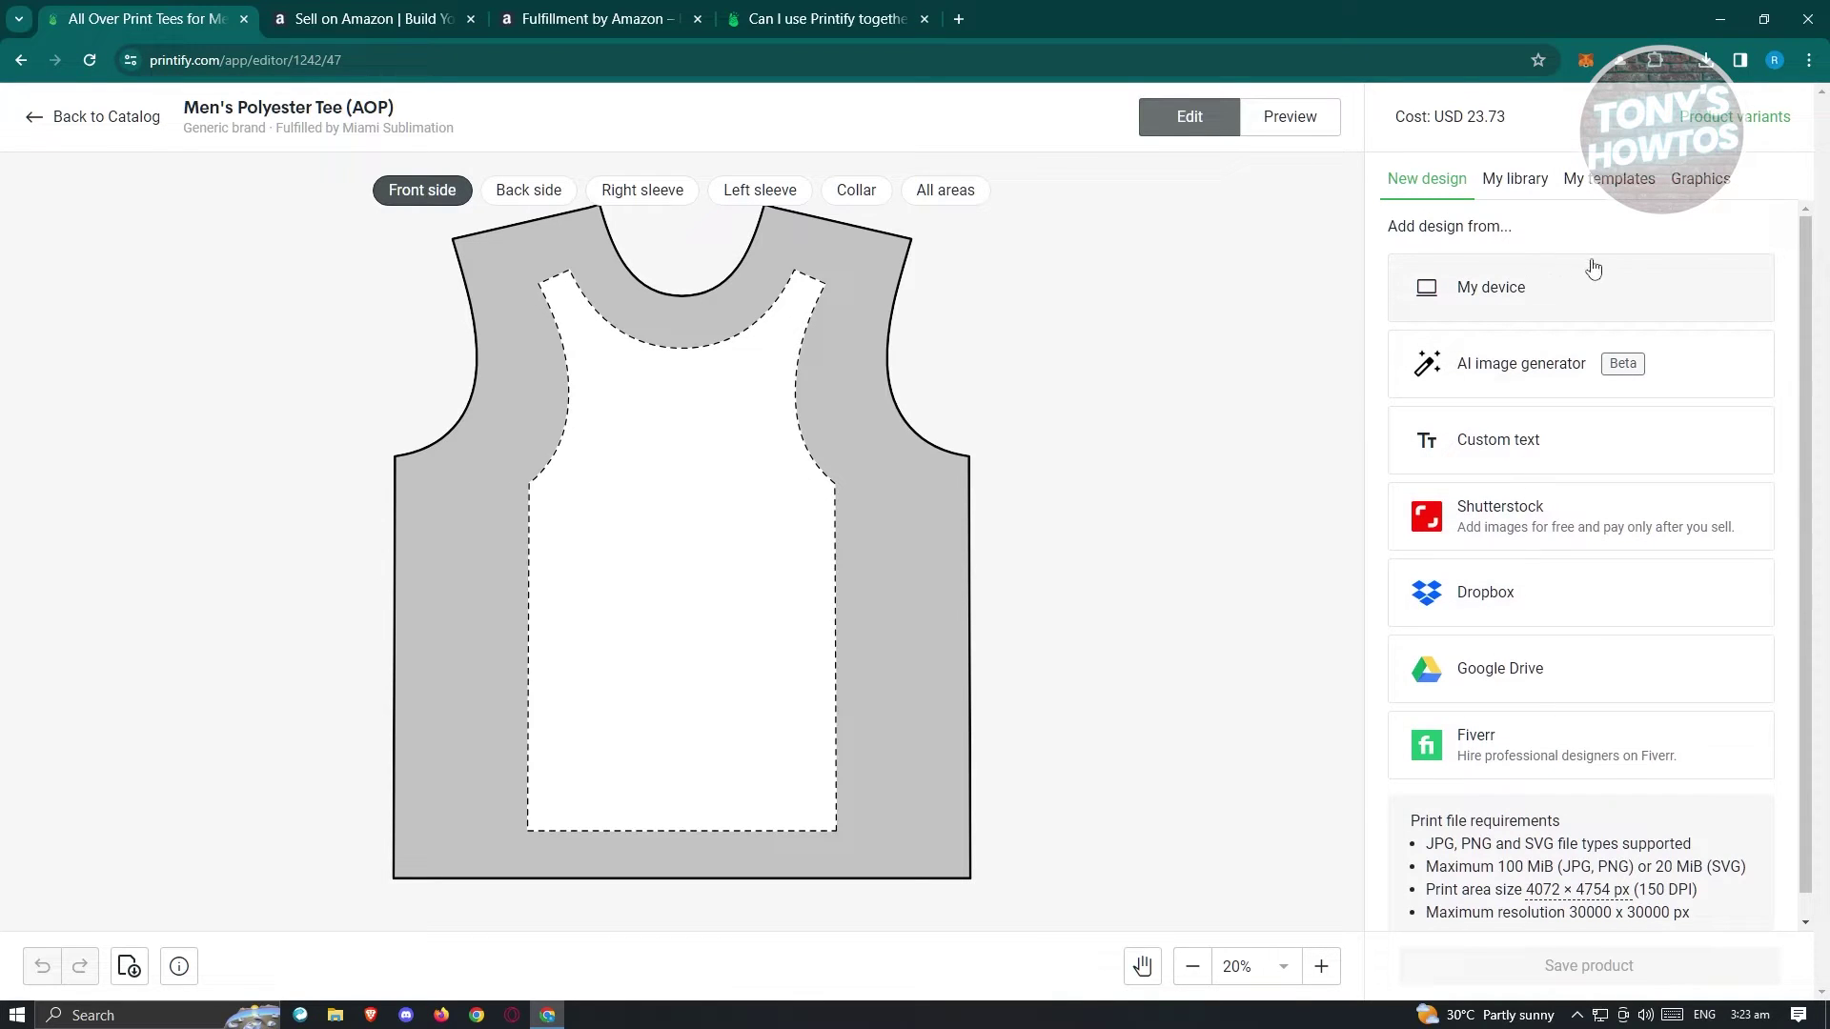
Upload the image 1751a413-5f40-4eb7-a96d-5001964debb9.png from the Downloads folder onto the tee's front side.
click(1624, 289)
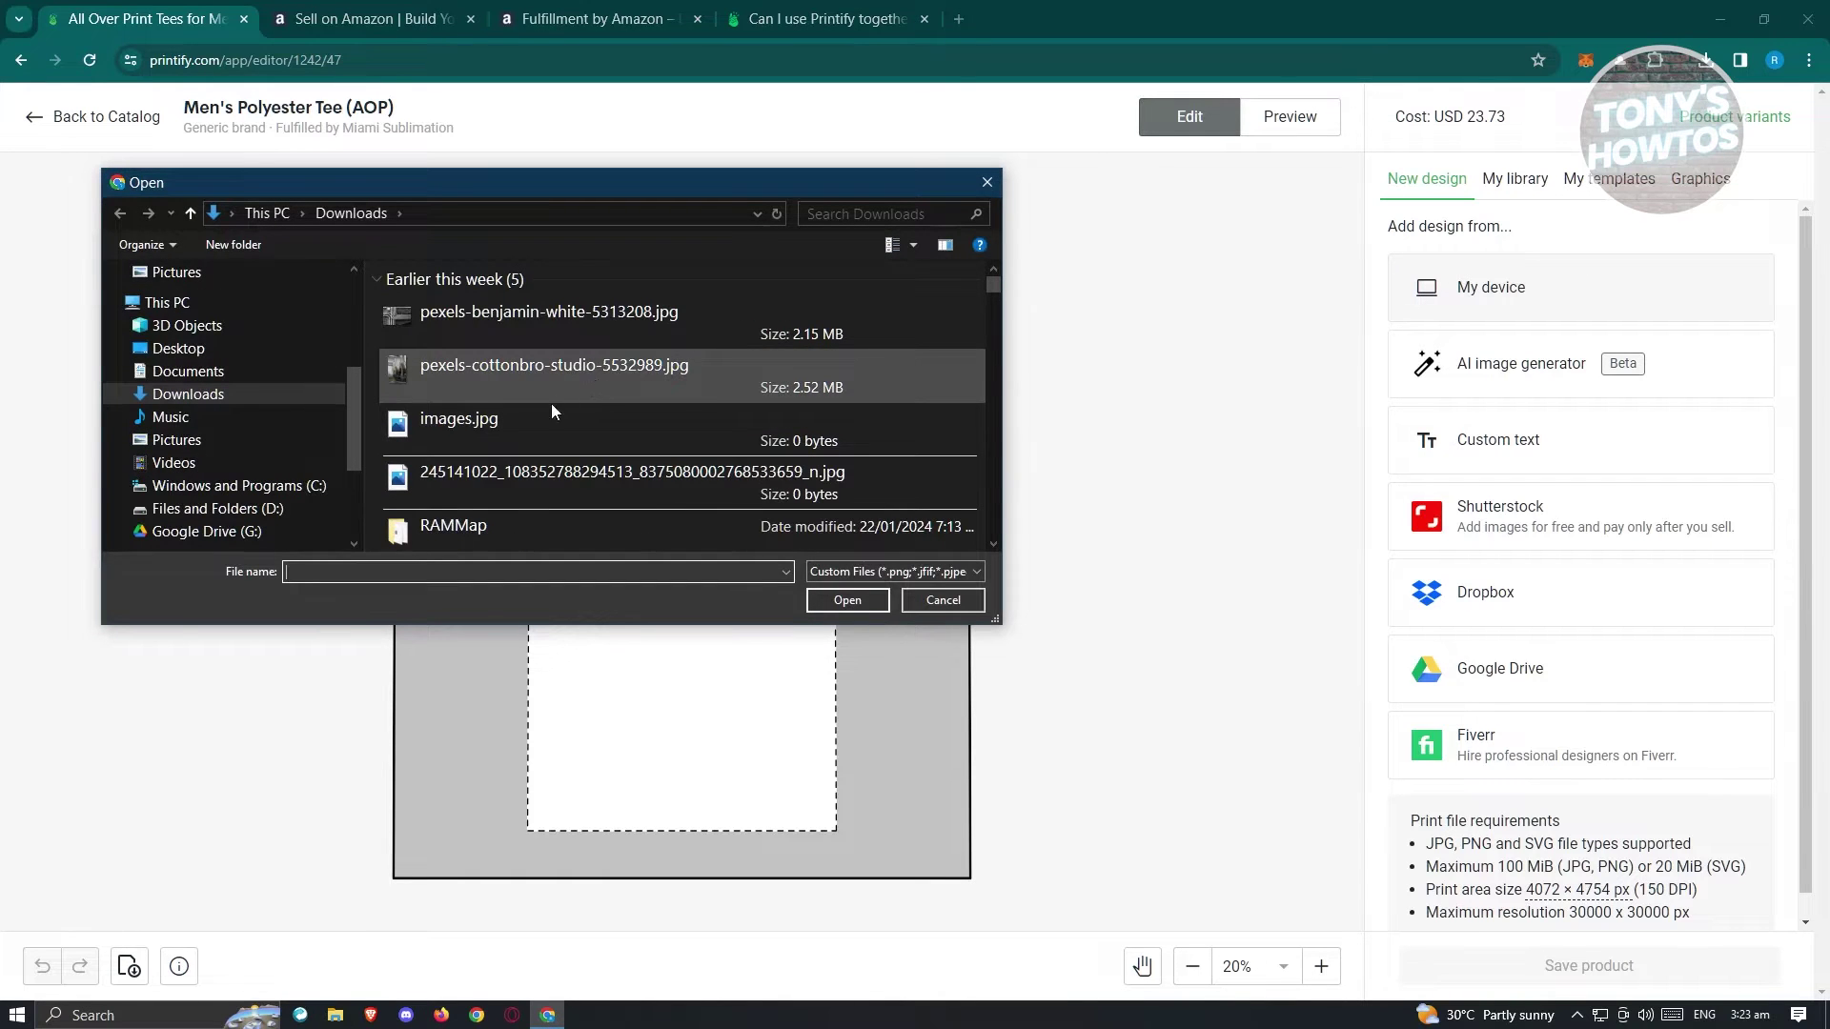
scroll(574, 410, down, 3)
scroll(575, 410, up, 1)
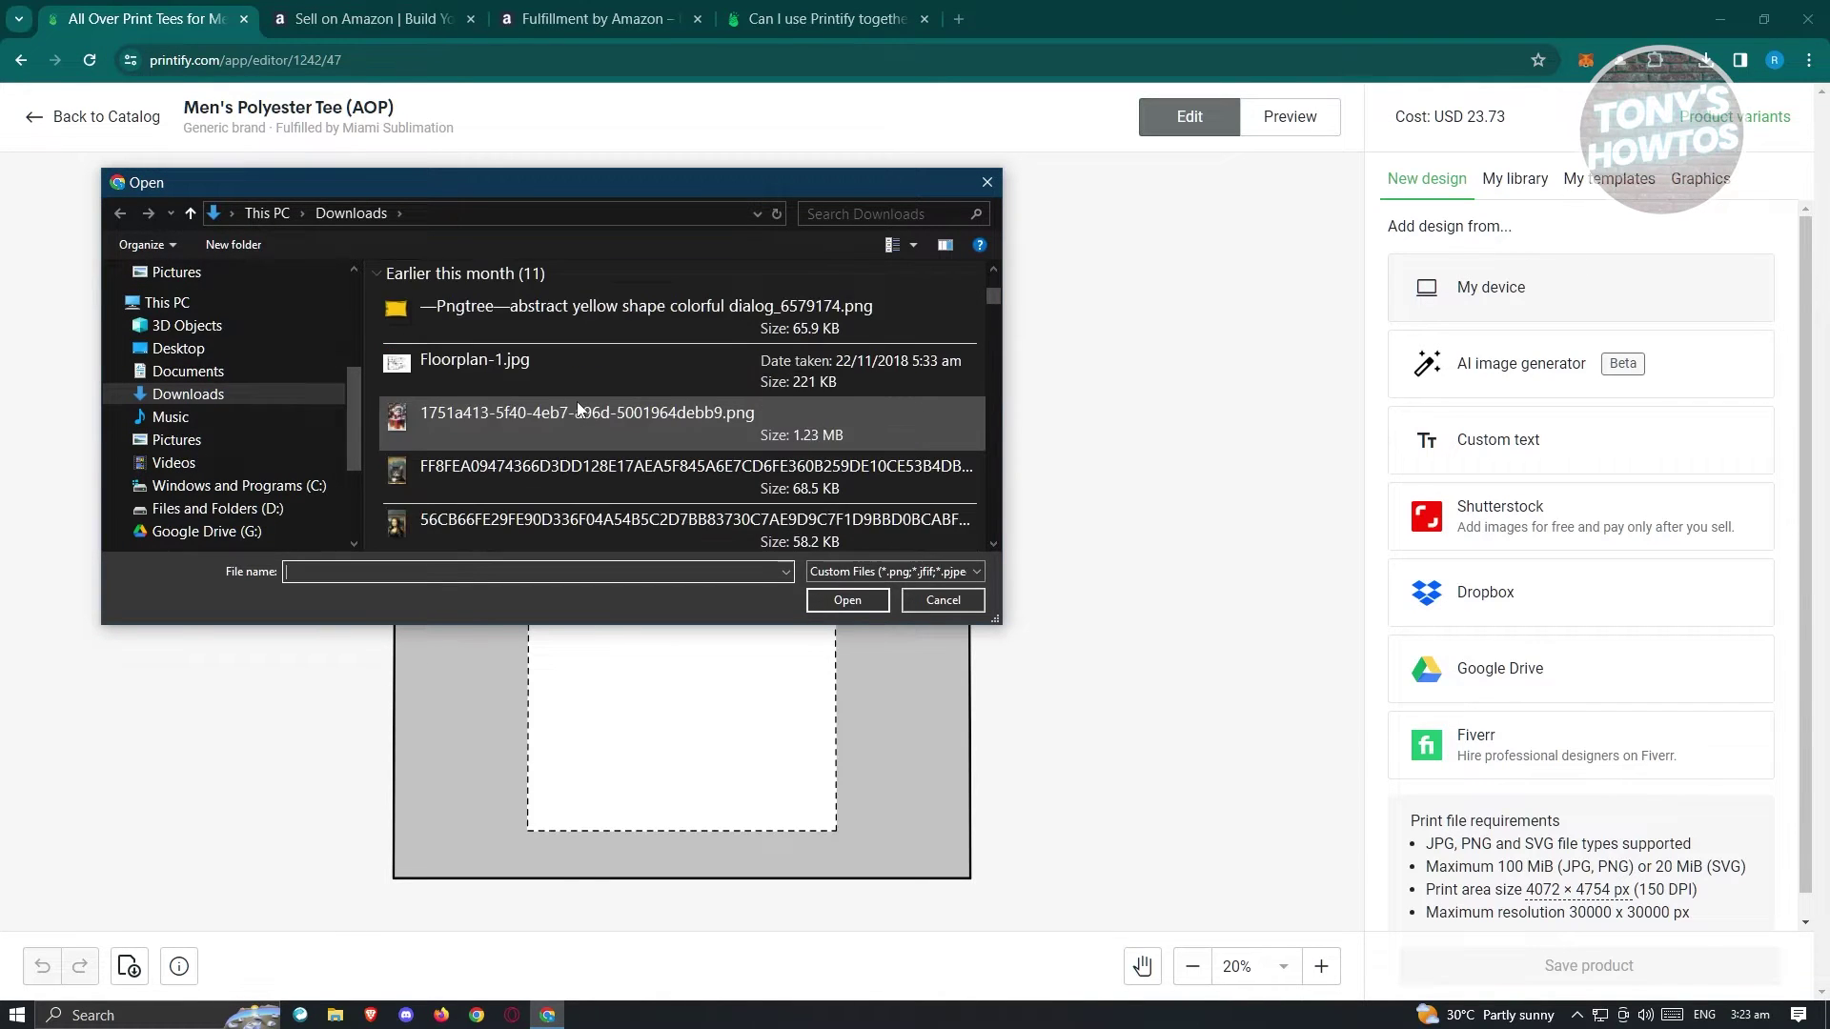
click(532, 415)
click(846, 601)
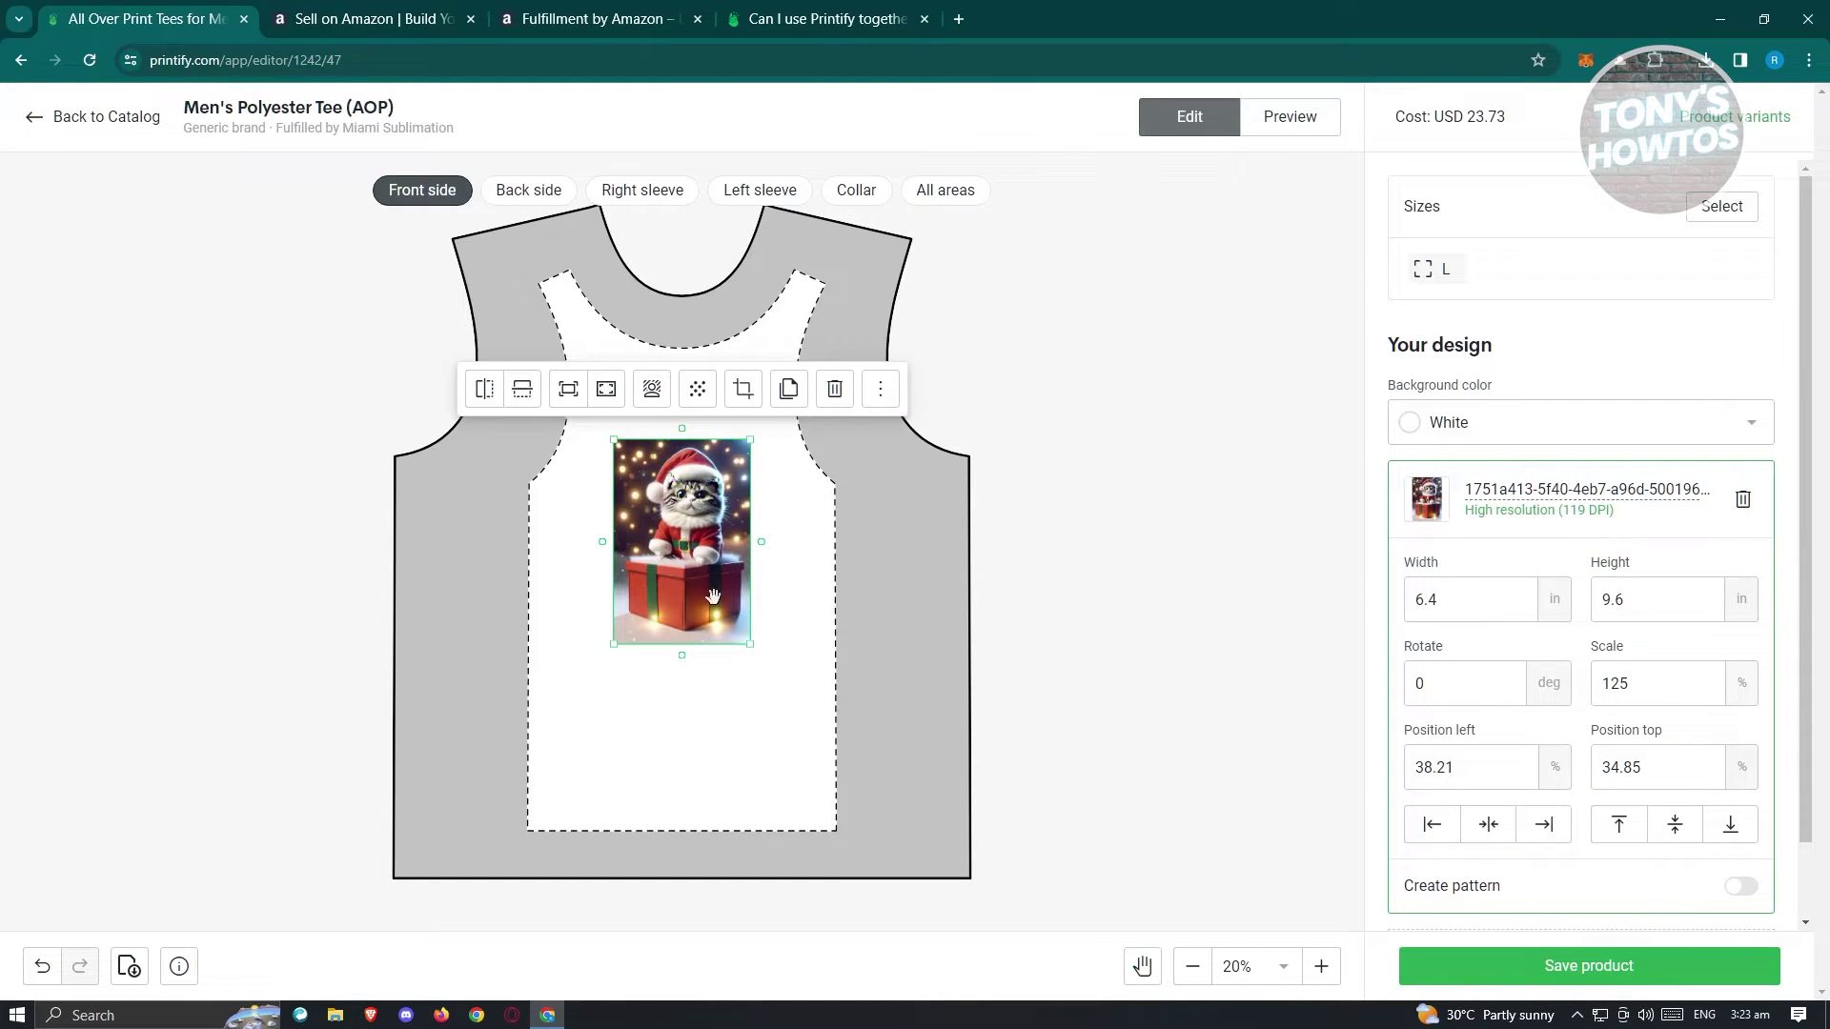
Enlarge the cat image to about 10.55 by 15.82 in and position it within the front side's safe area.
mouse_move(751, 648)
mouse_down()
mouse_move(831, 770)
mouse_move(721, 649)
mouse_move(738, 659)
mouse_up()
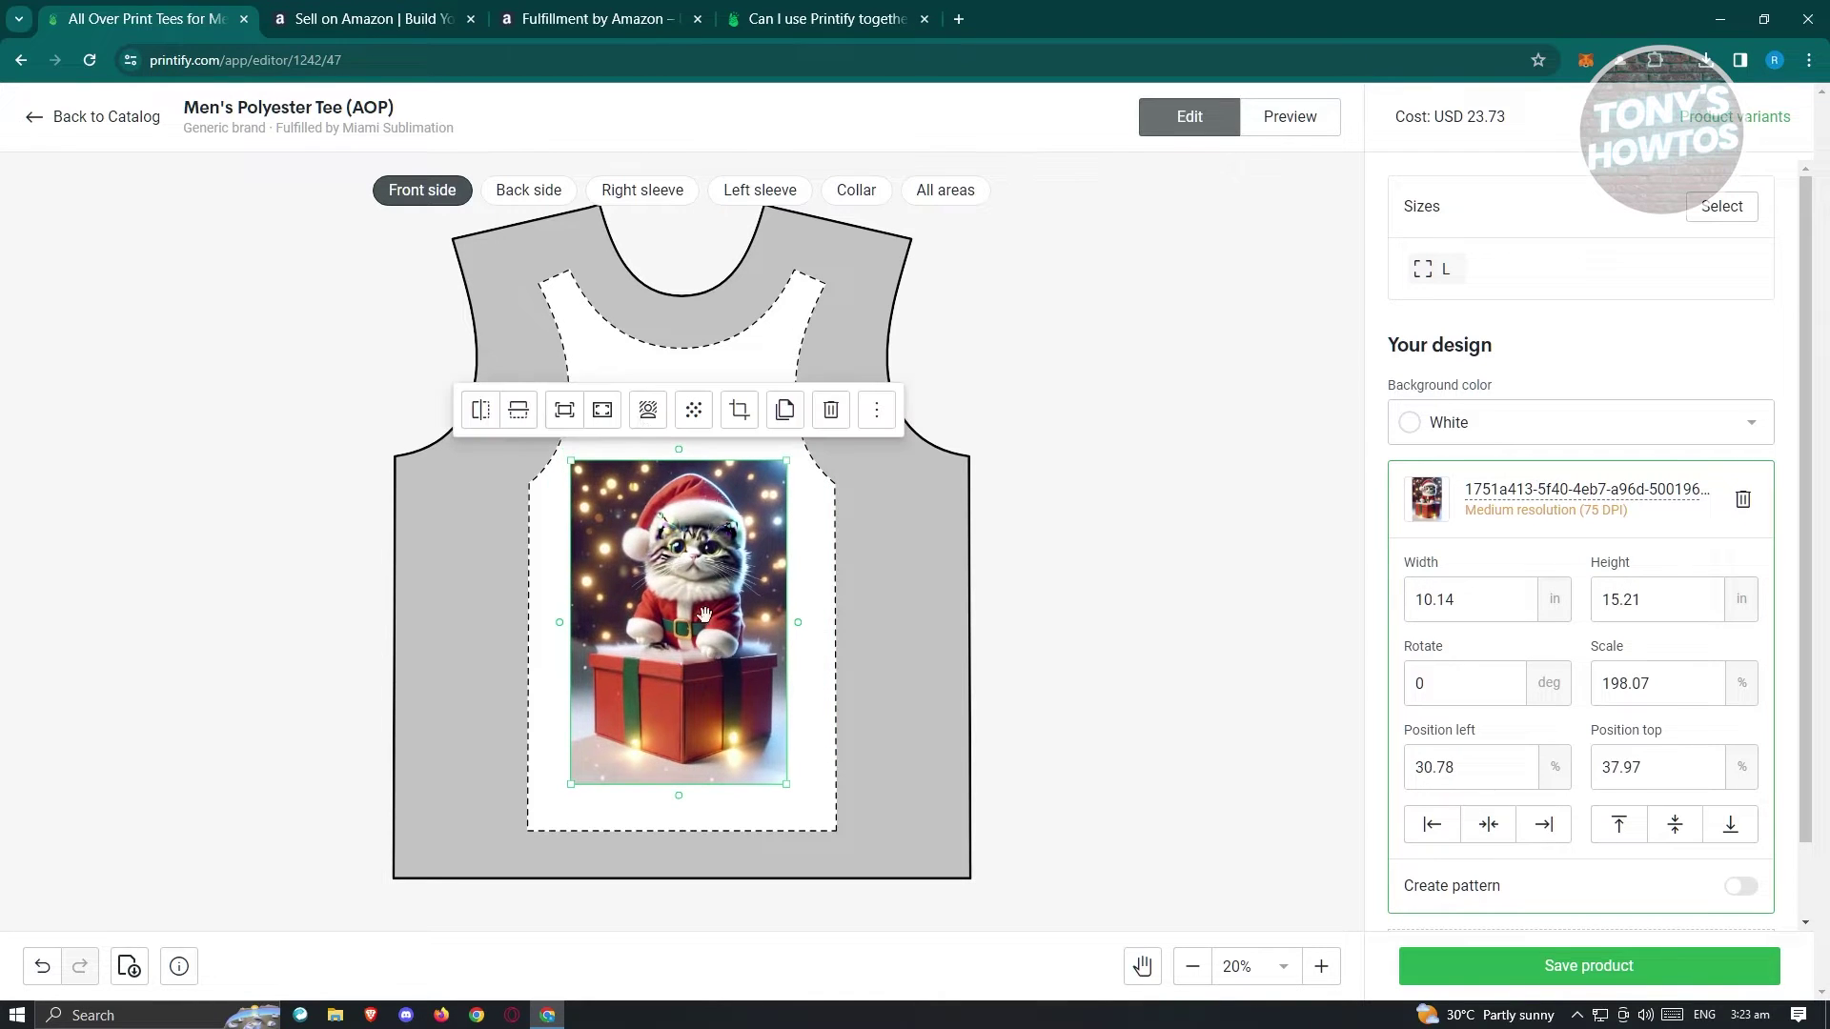
drag(575, 464, 540, 415)
drag(634, 531, 660, 569)
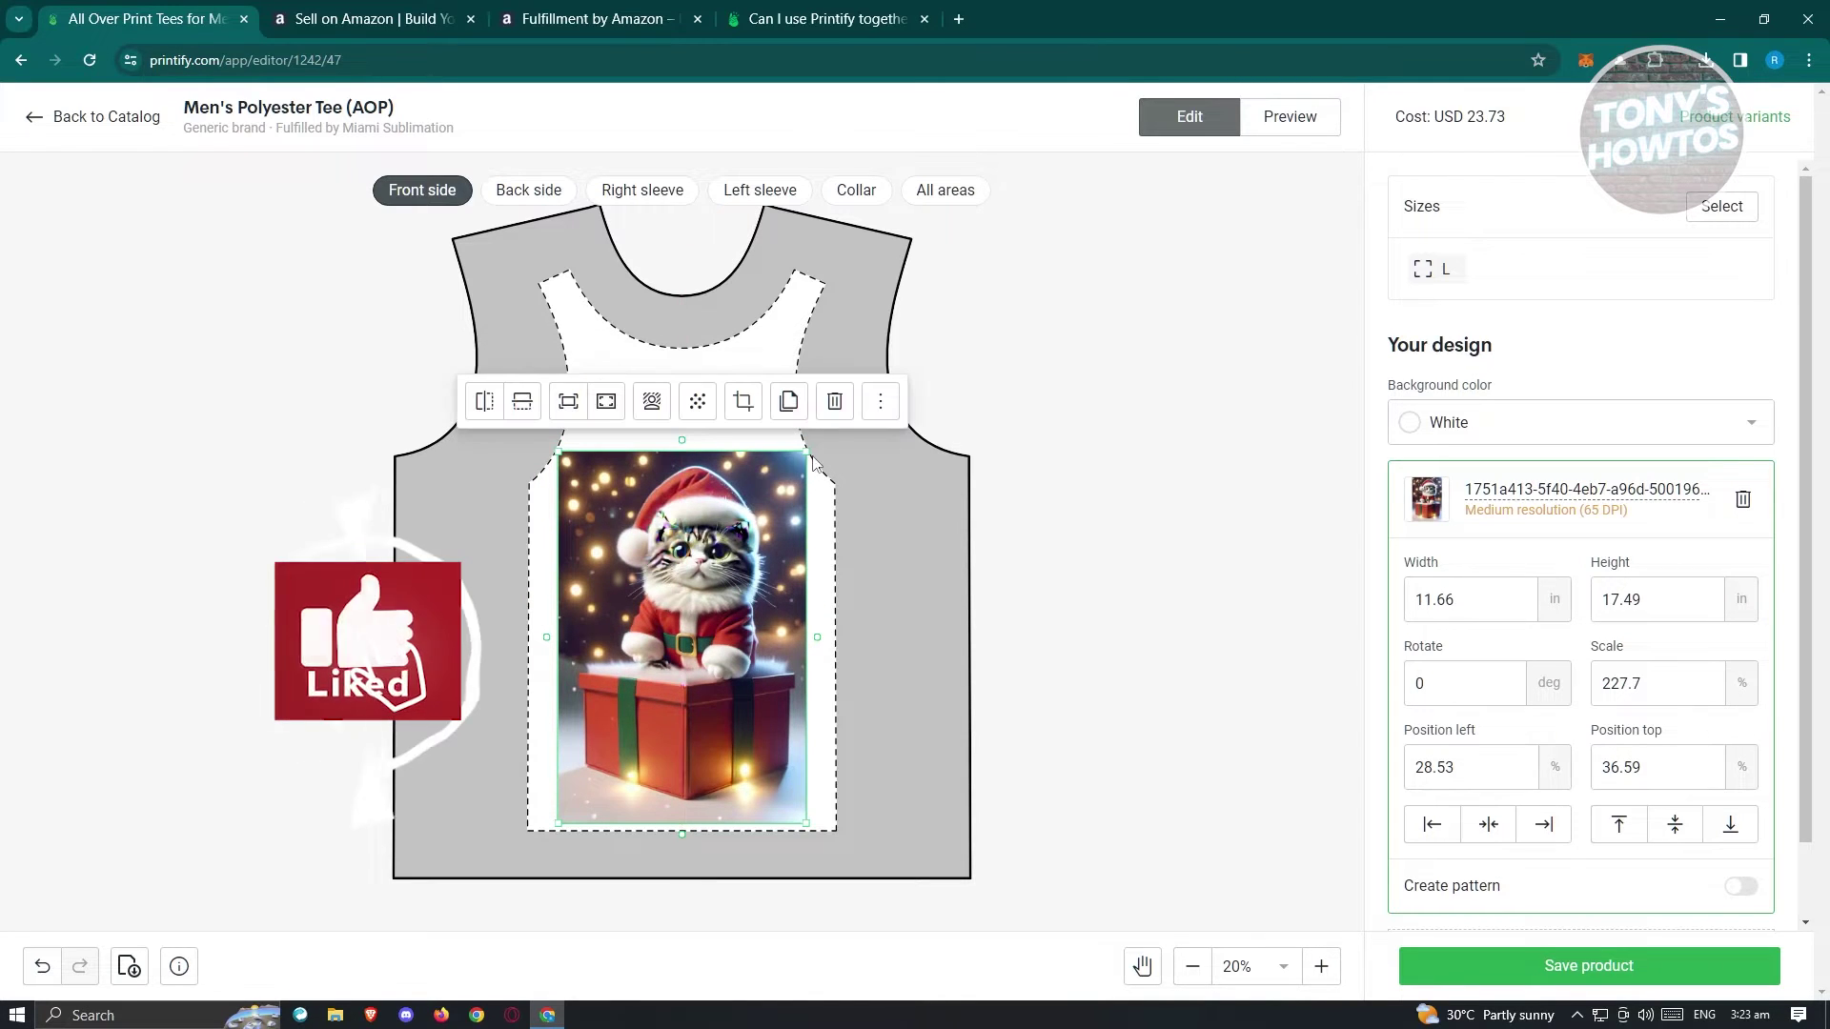
drag(805, 452, 779, 482)
drag(672, 629, 675, 608)
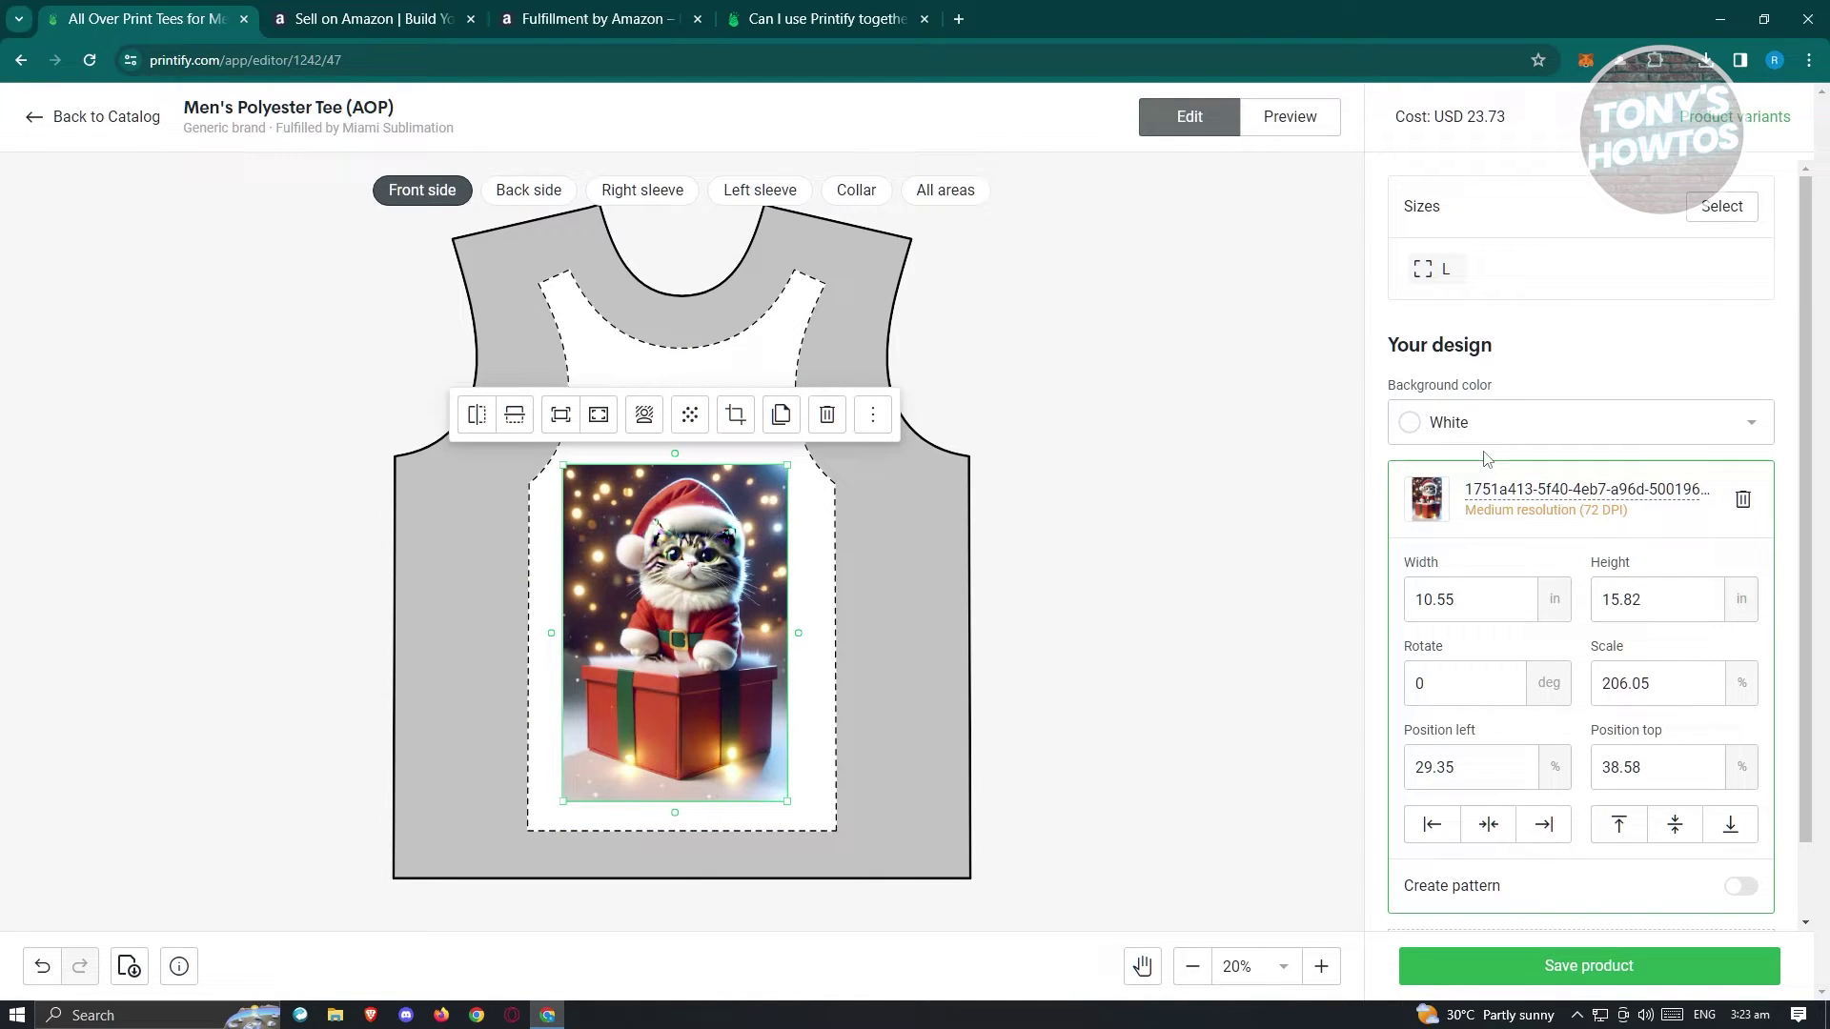
Try Light grey as the design's background color and set it back to White.
click(1415, 427)
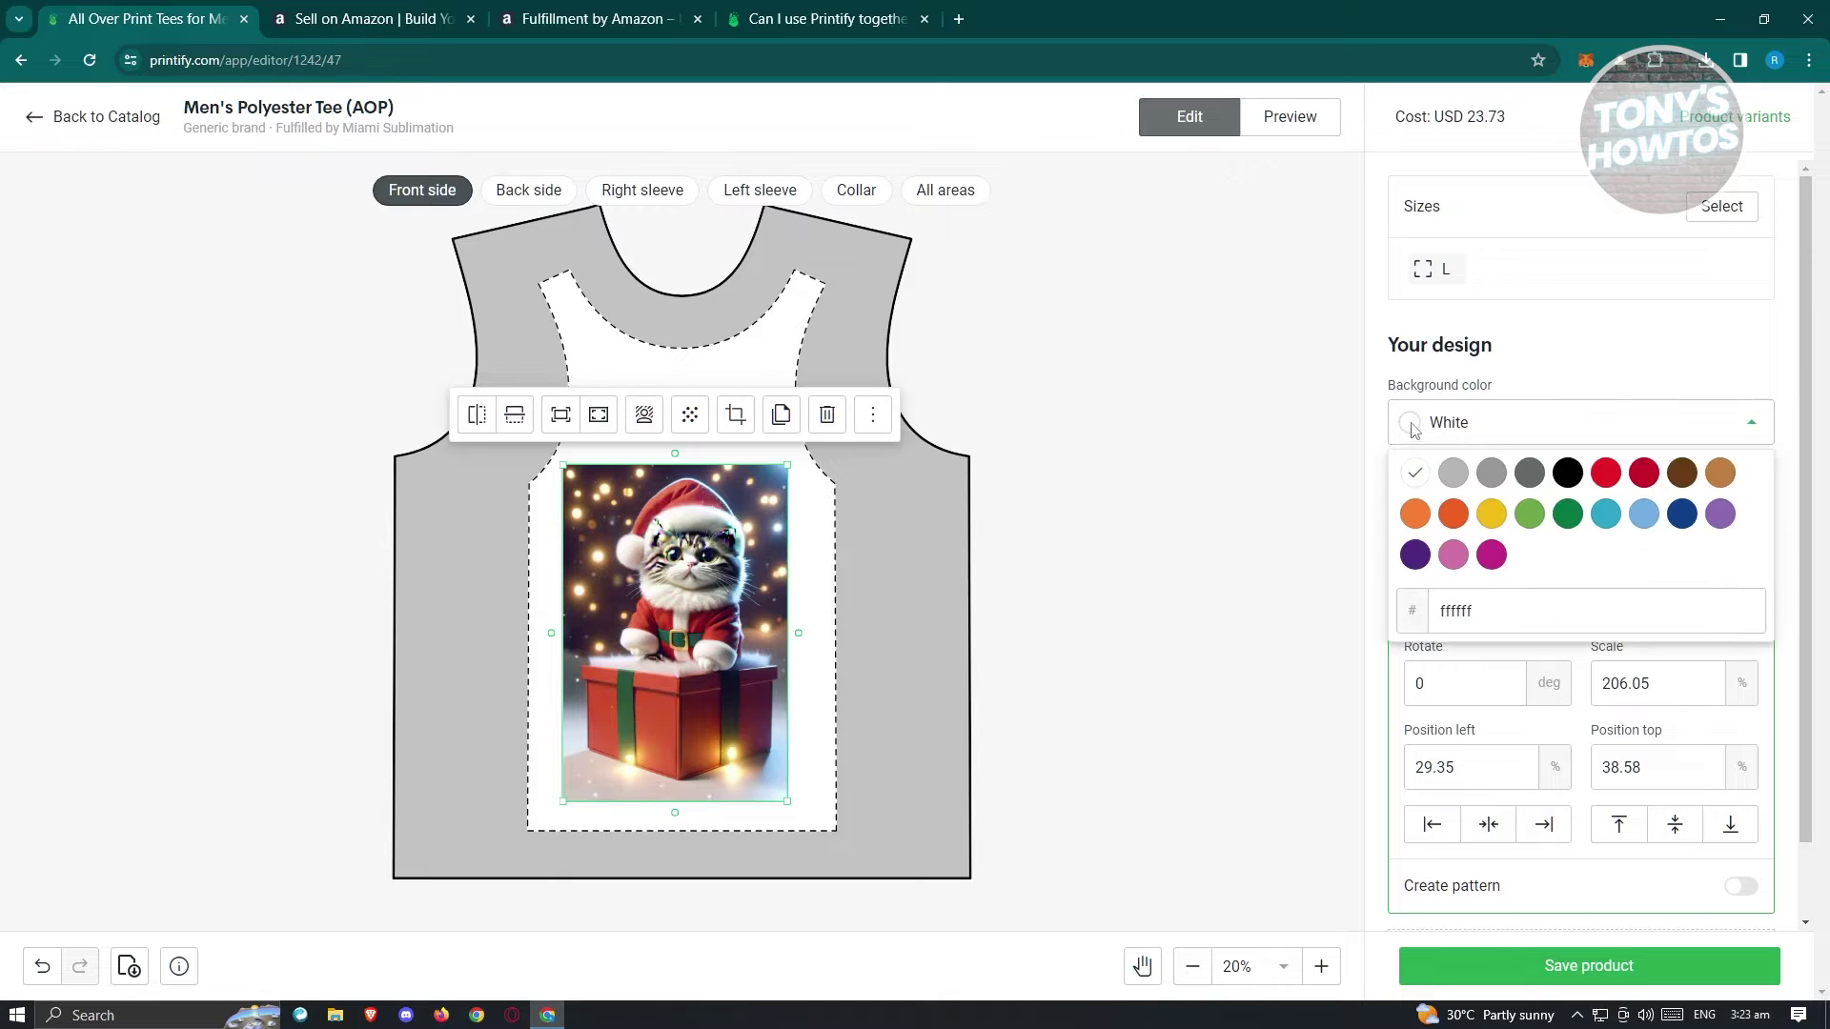
click(1453, 475)
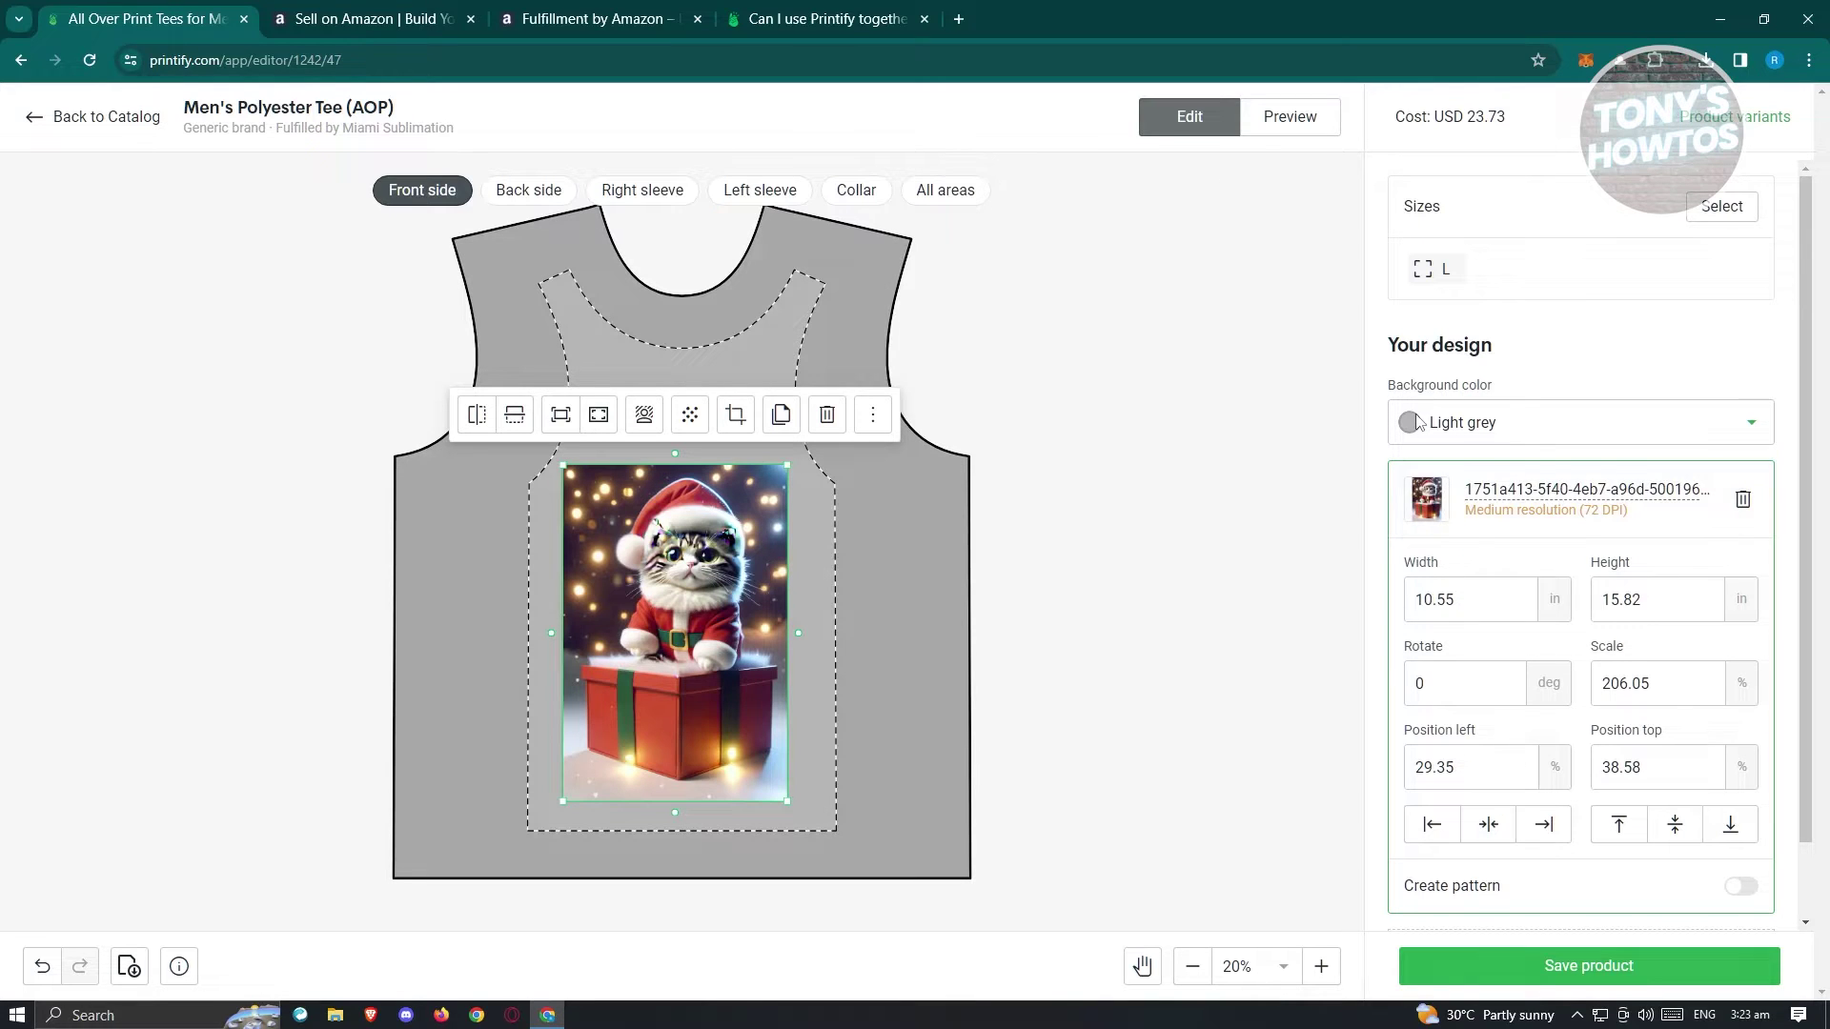
click(1471, 426)
click(1414, 473)
Turn the cat image into a repeating pattern and move it down to about 65% from the top.
scroll(1657, 532, down, 1)
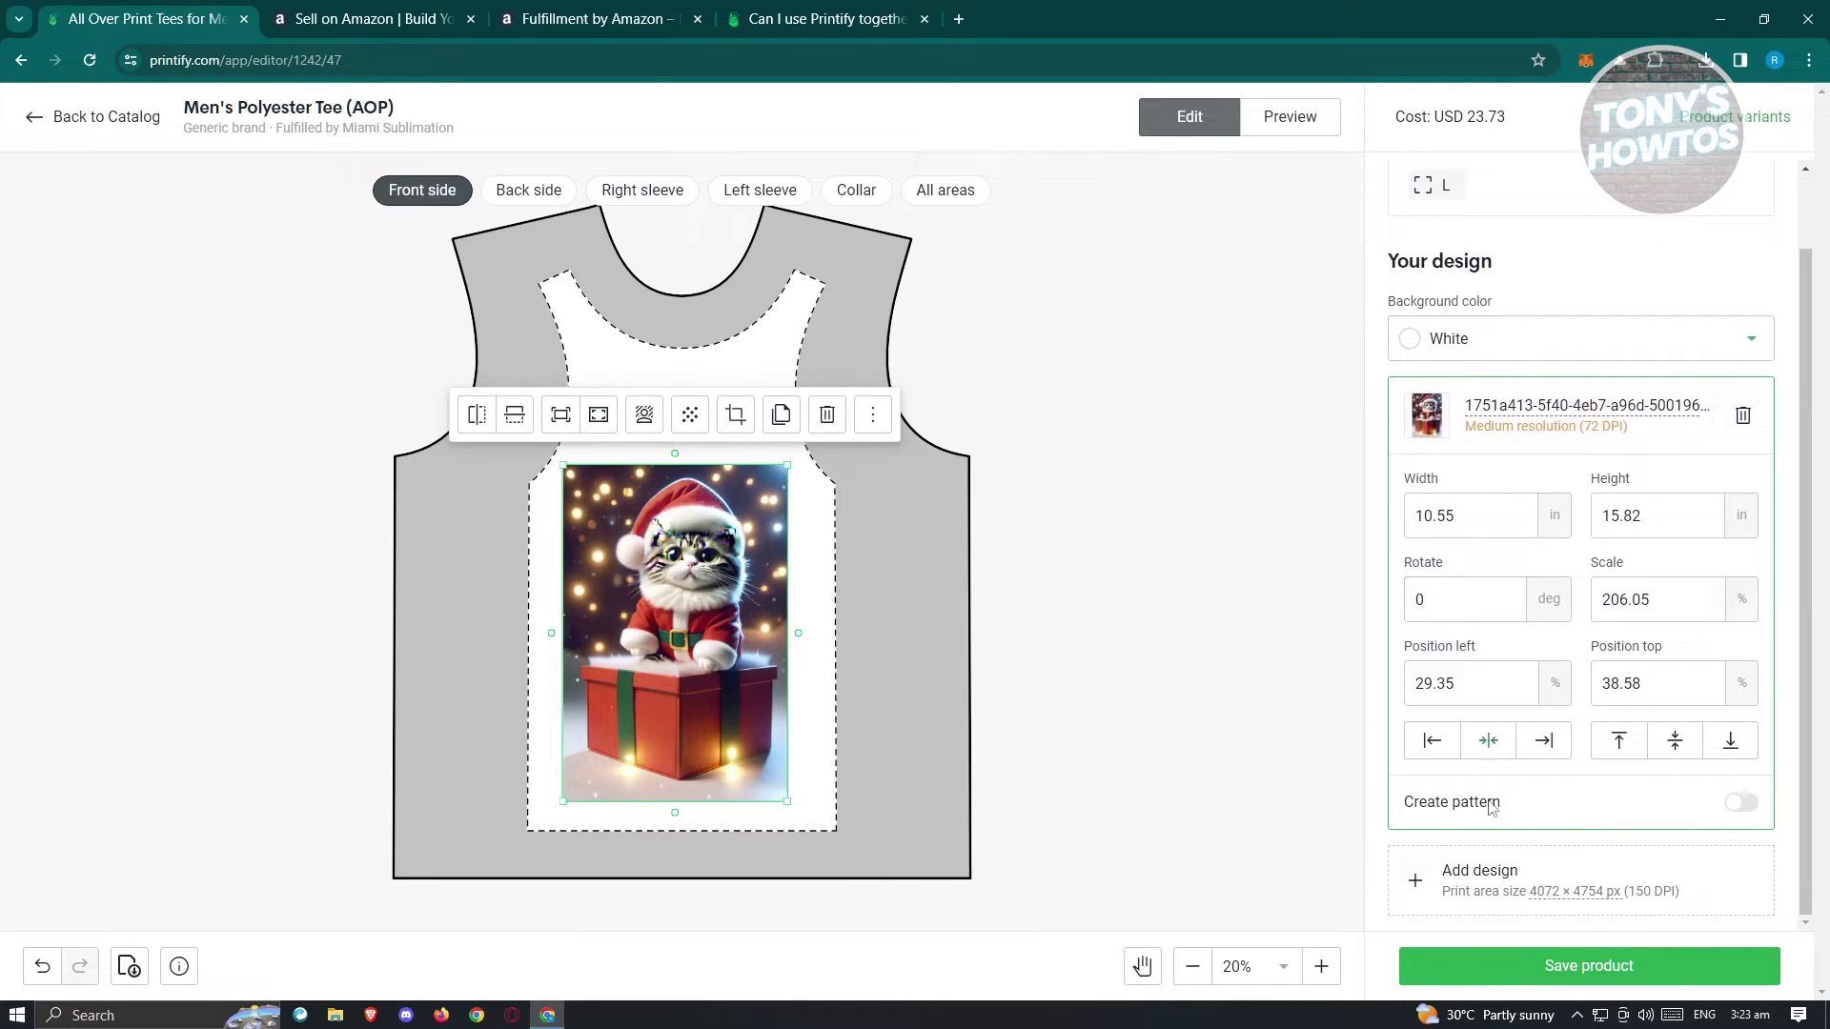
click(1741, 802)
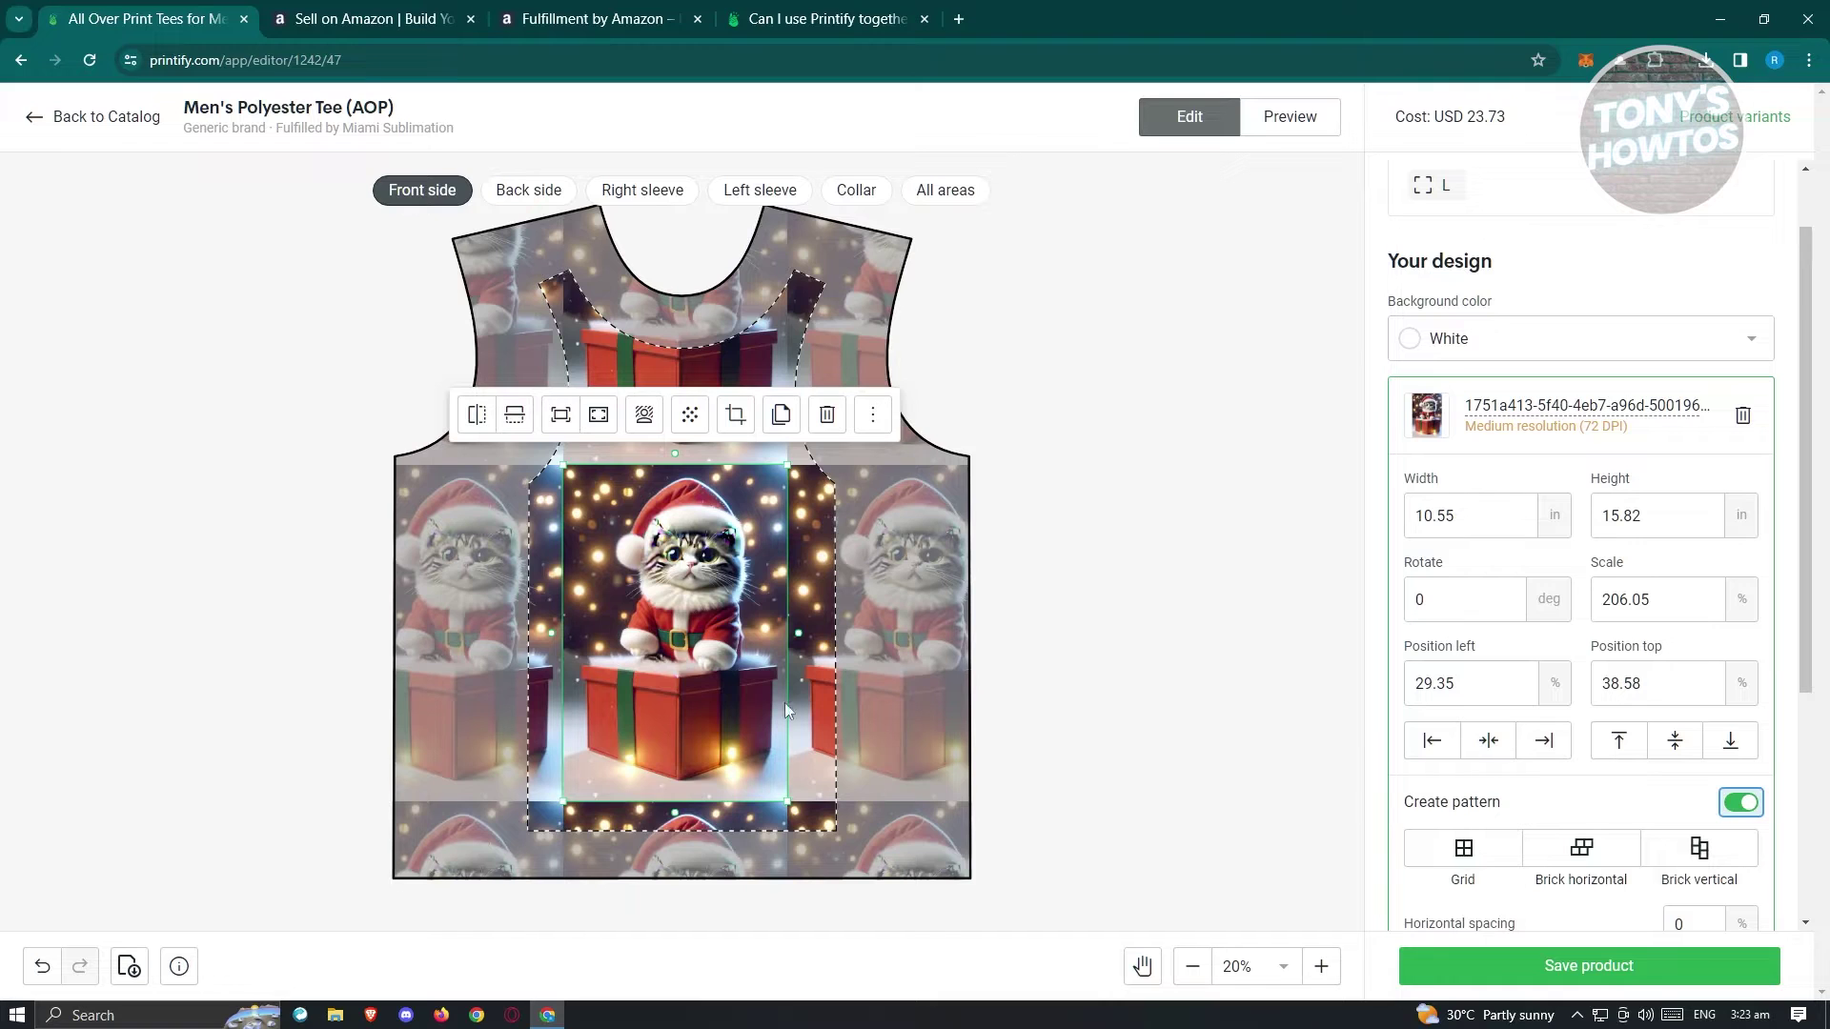
drag(763, 636, 773, 813)
scroll(1447, 695, down, 3)
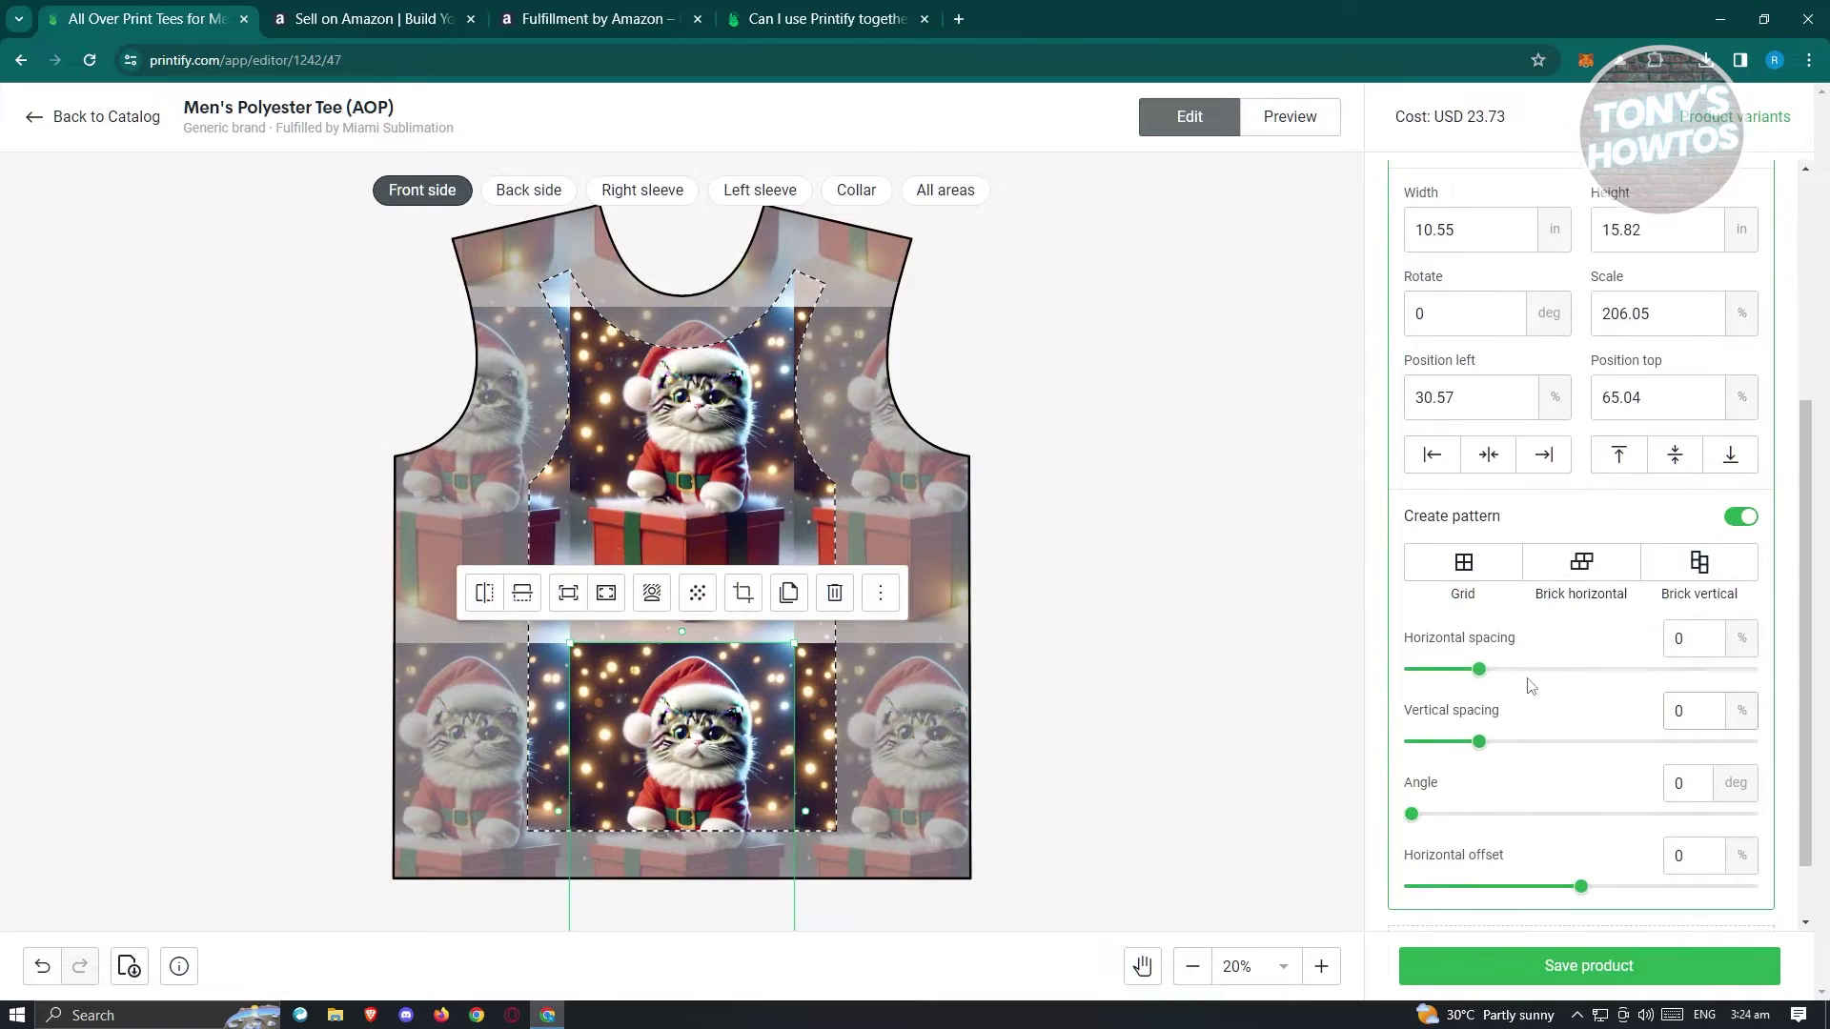
Try the Brick horizontal and Brick vertical layouts for the pattern and return it to Grid.
click(1589, 584)
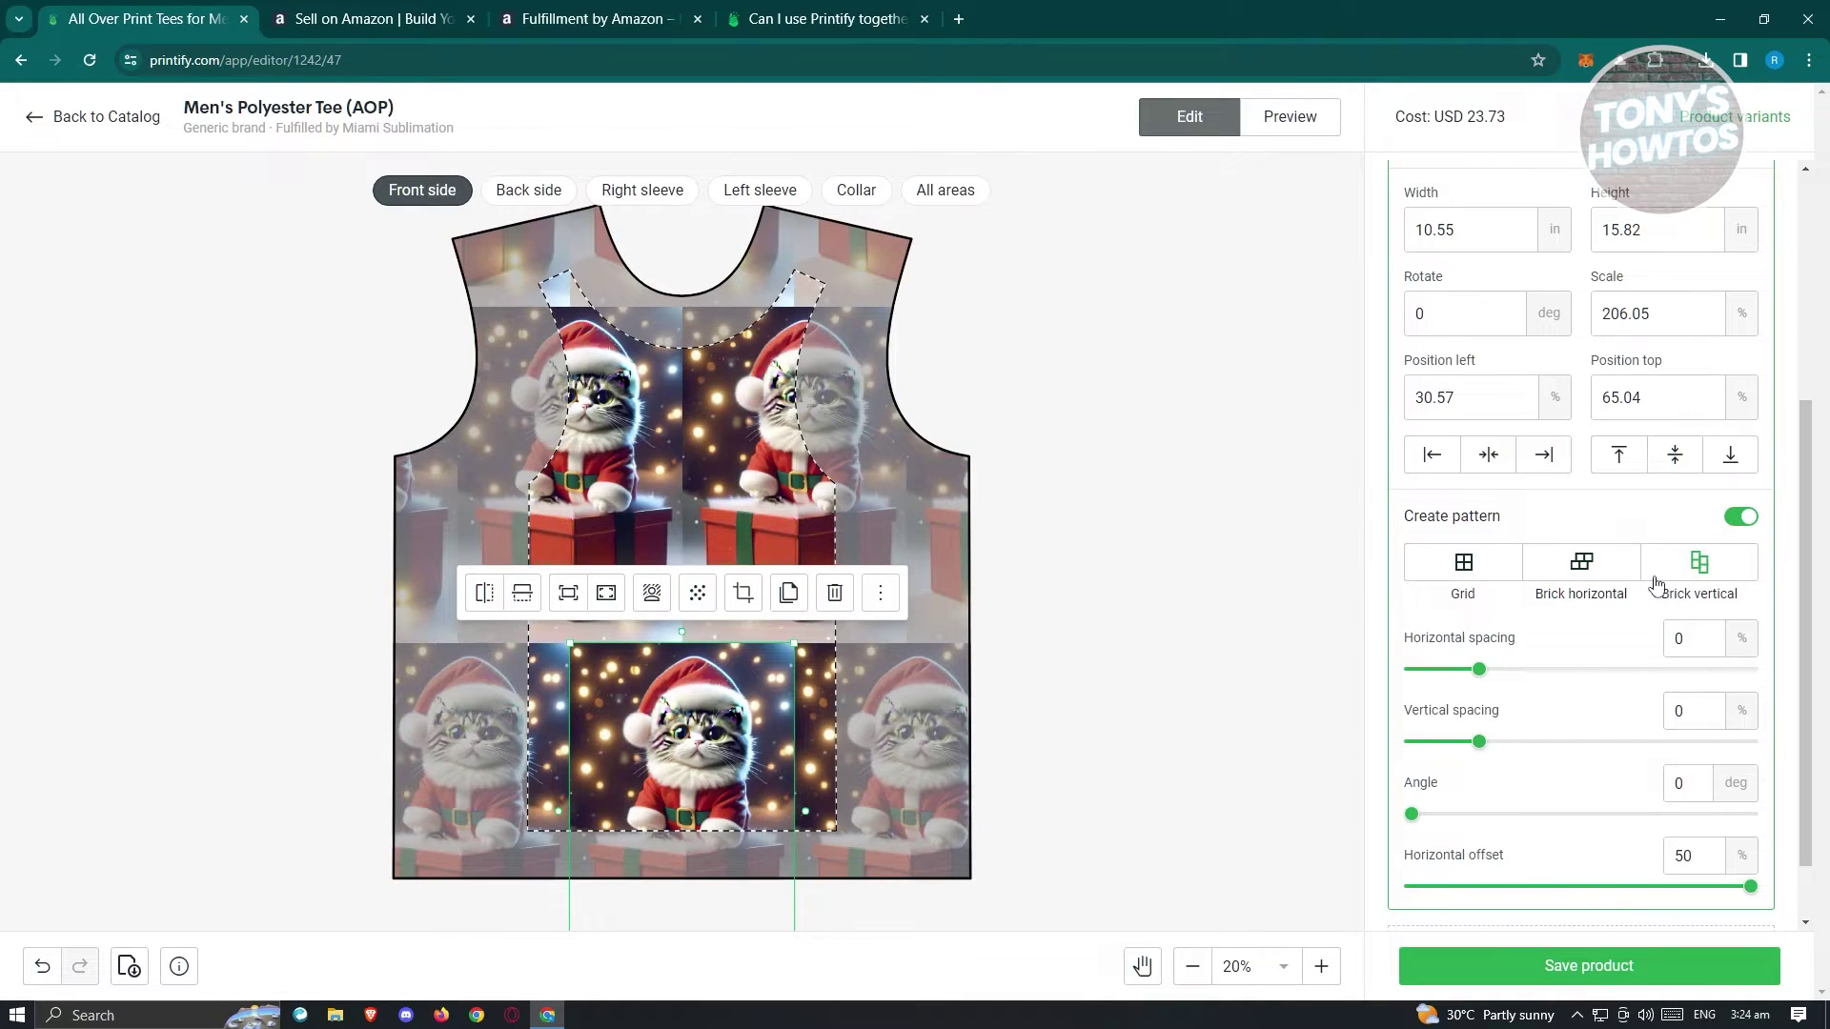
click(1663, 581)
click(1472, 566)
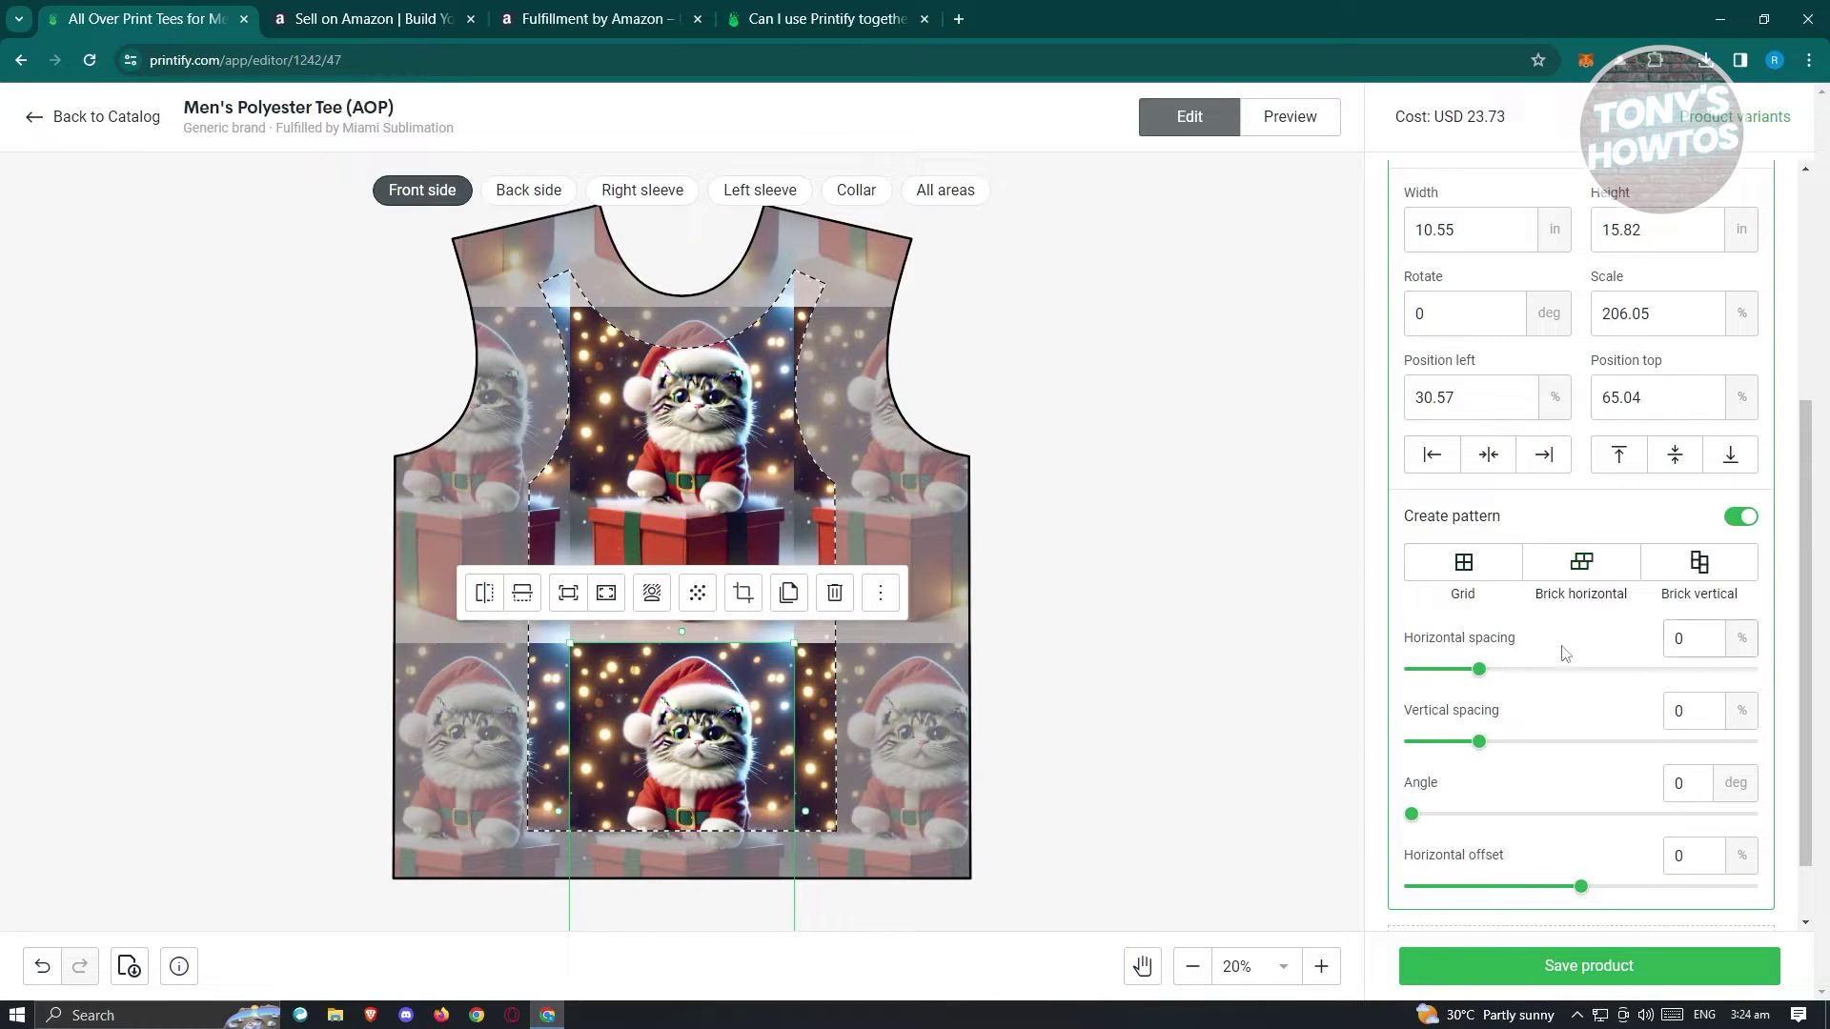
Save the designed tee as a product and look through its mockups, shipping and pricing details.
scroll(1430, 534, down, 1)
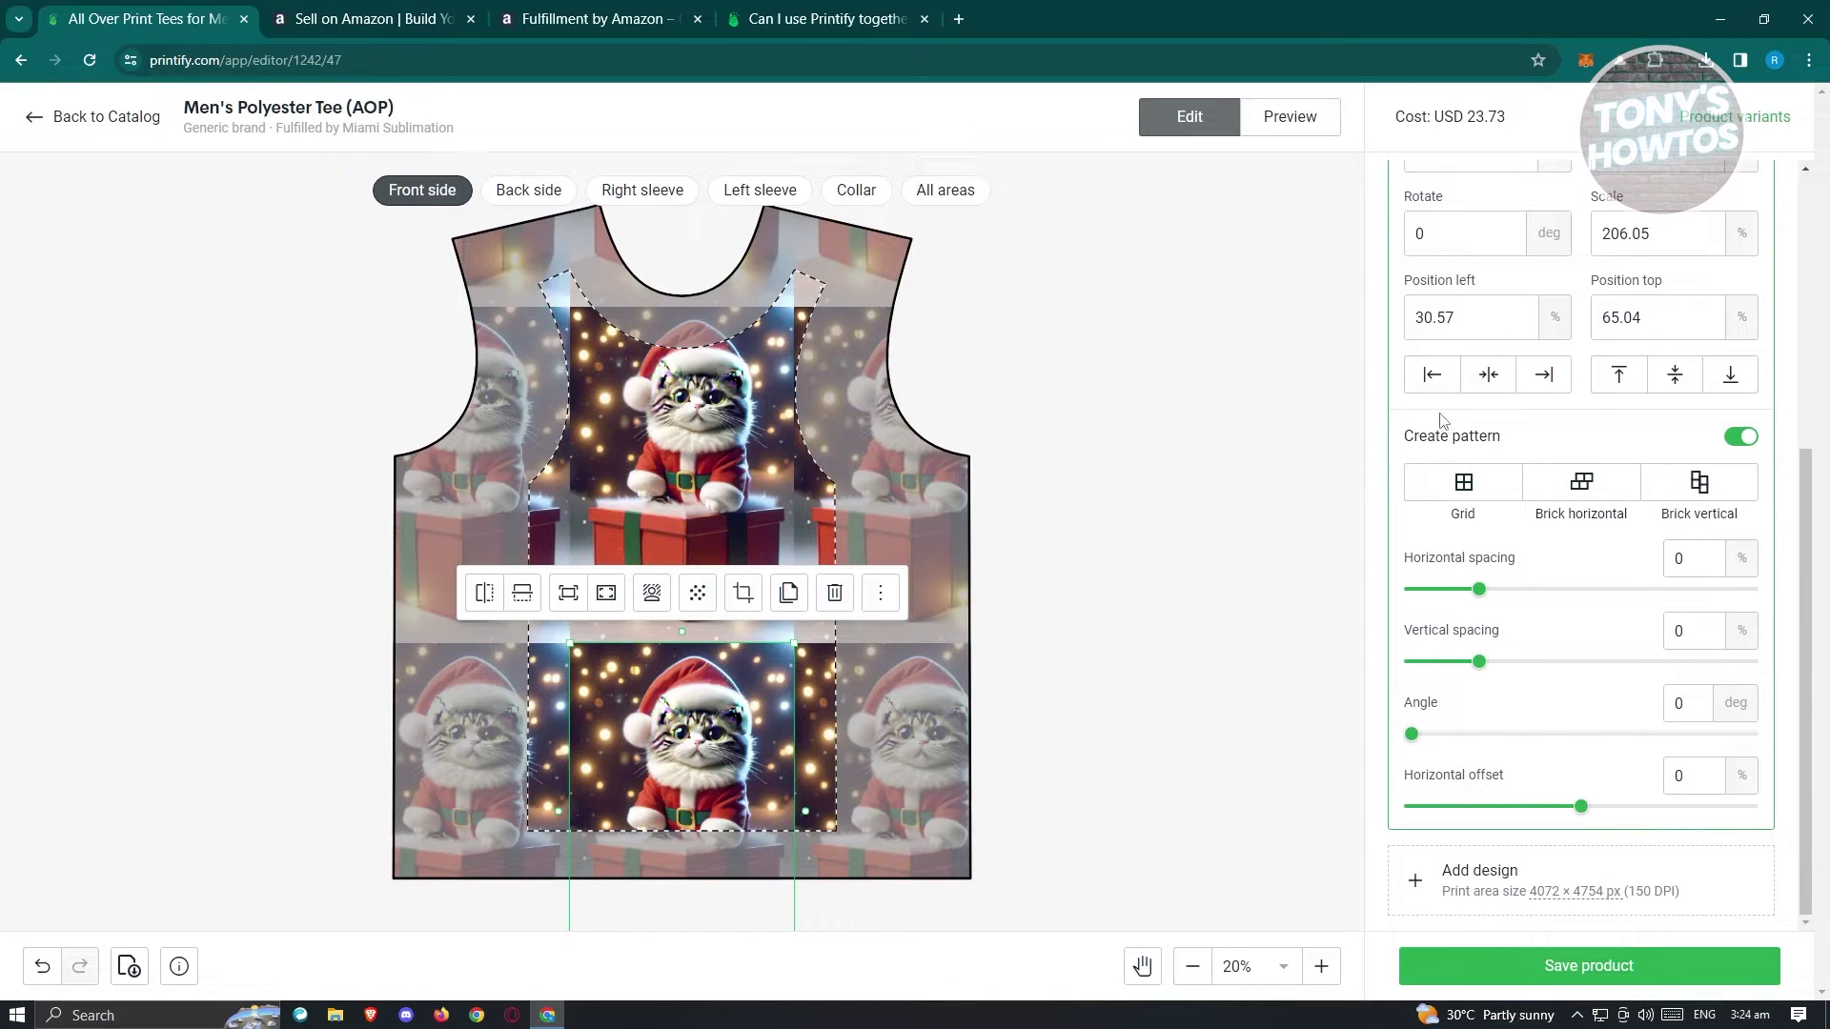
click(1458, 962)
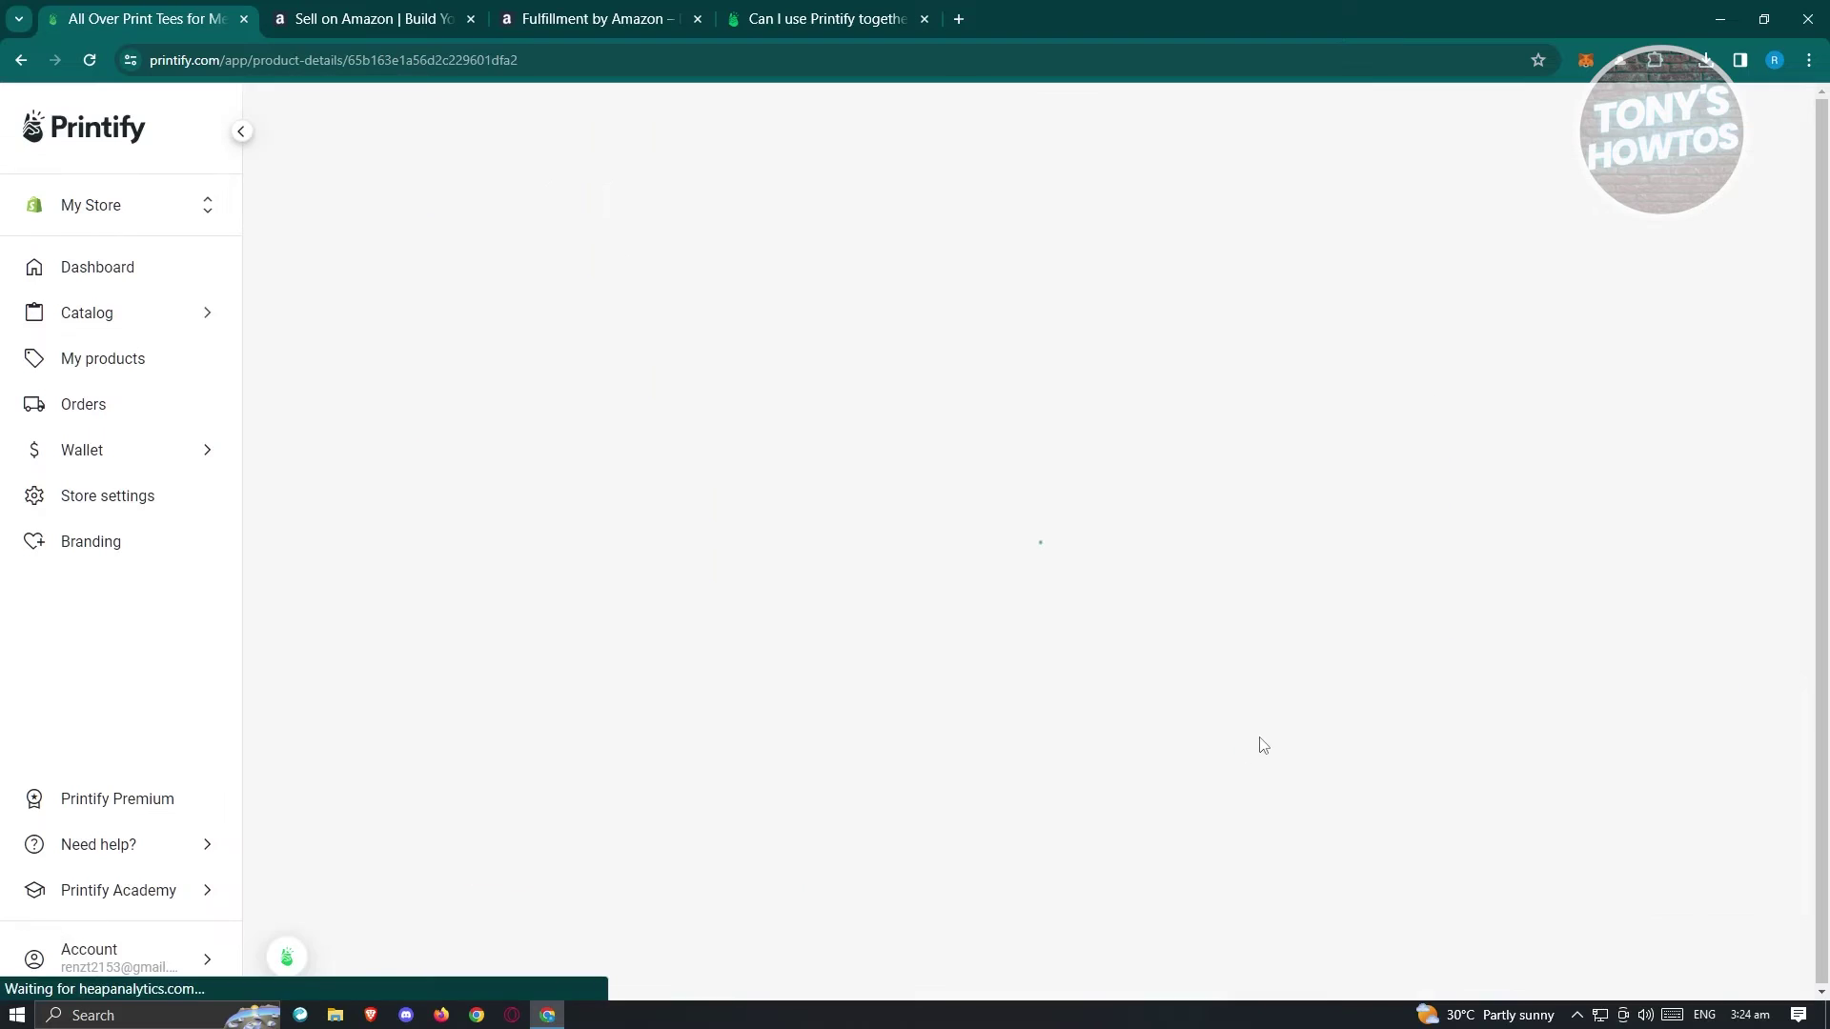
scroll(919, 642, down, 10)
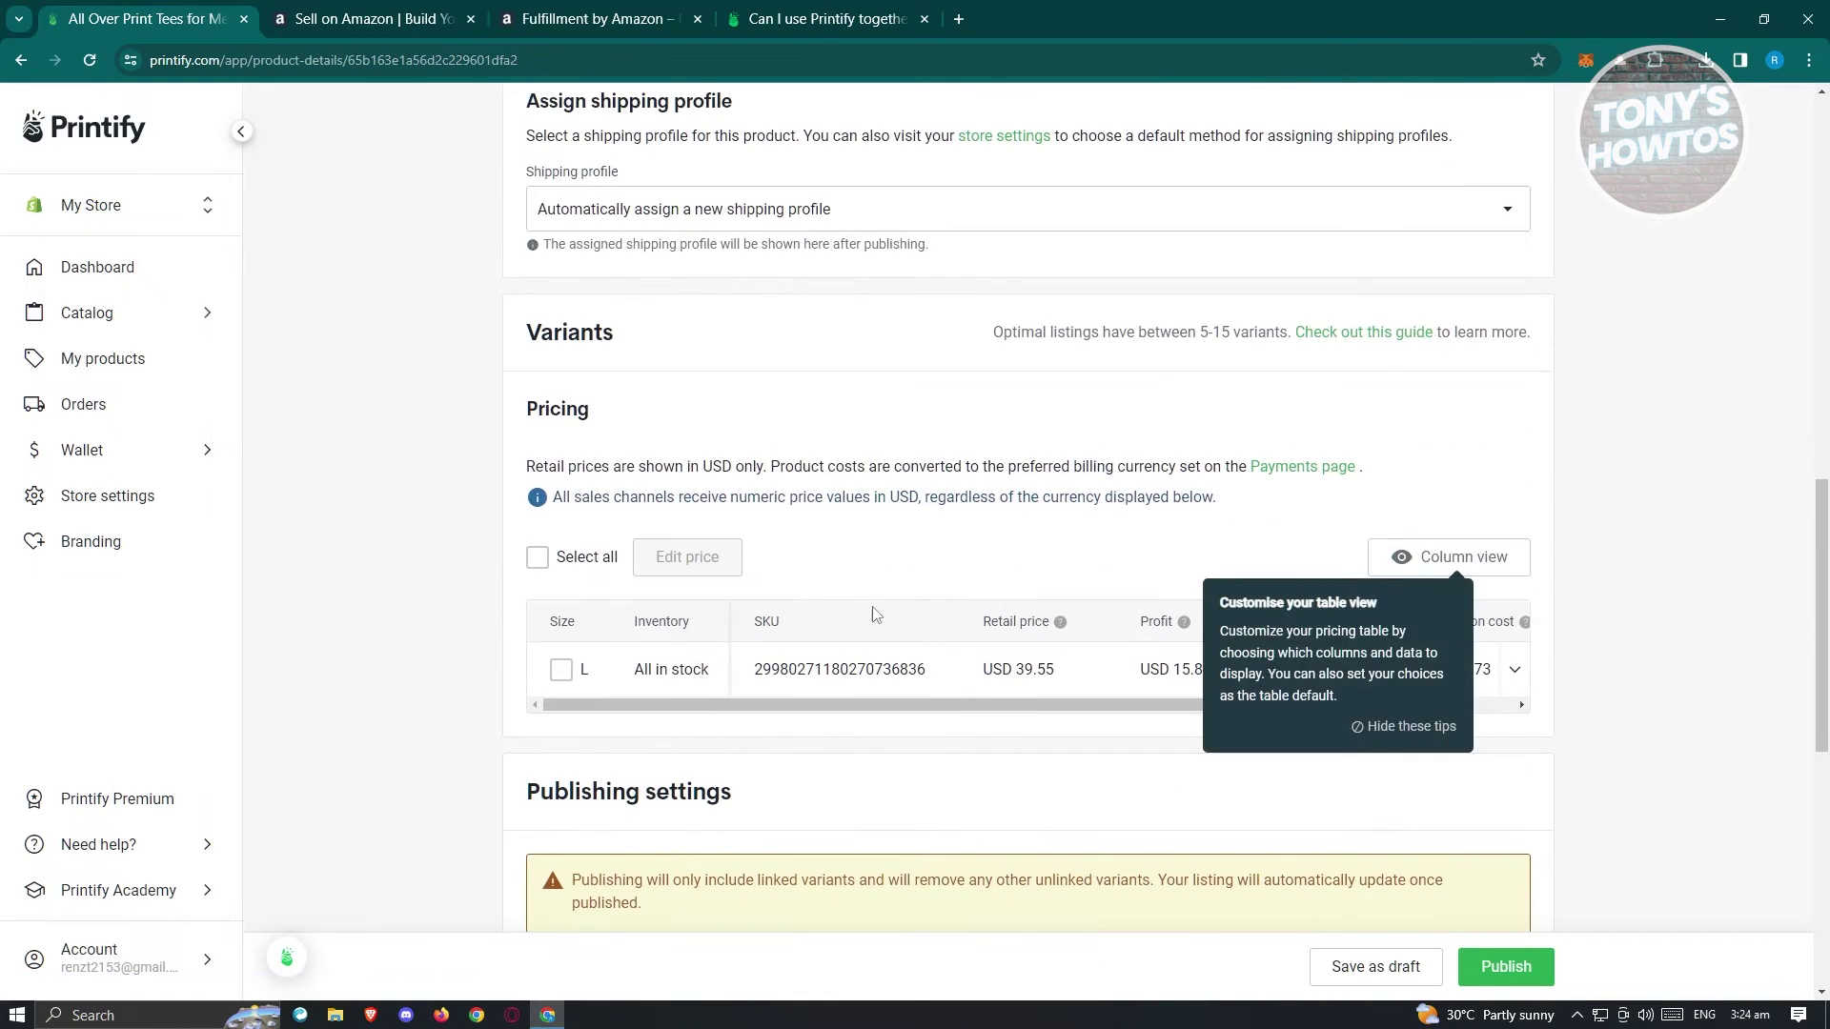
scroll(531, 739, up, 10)
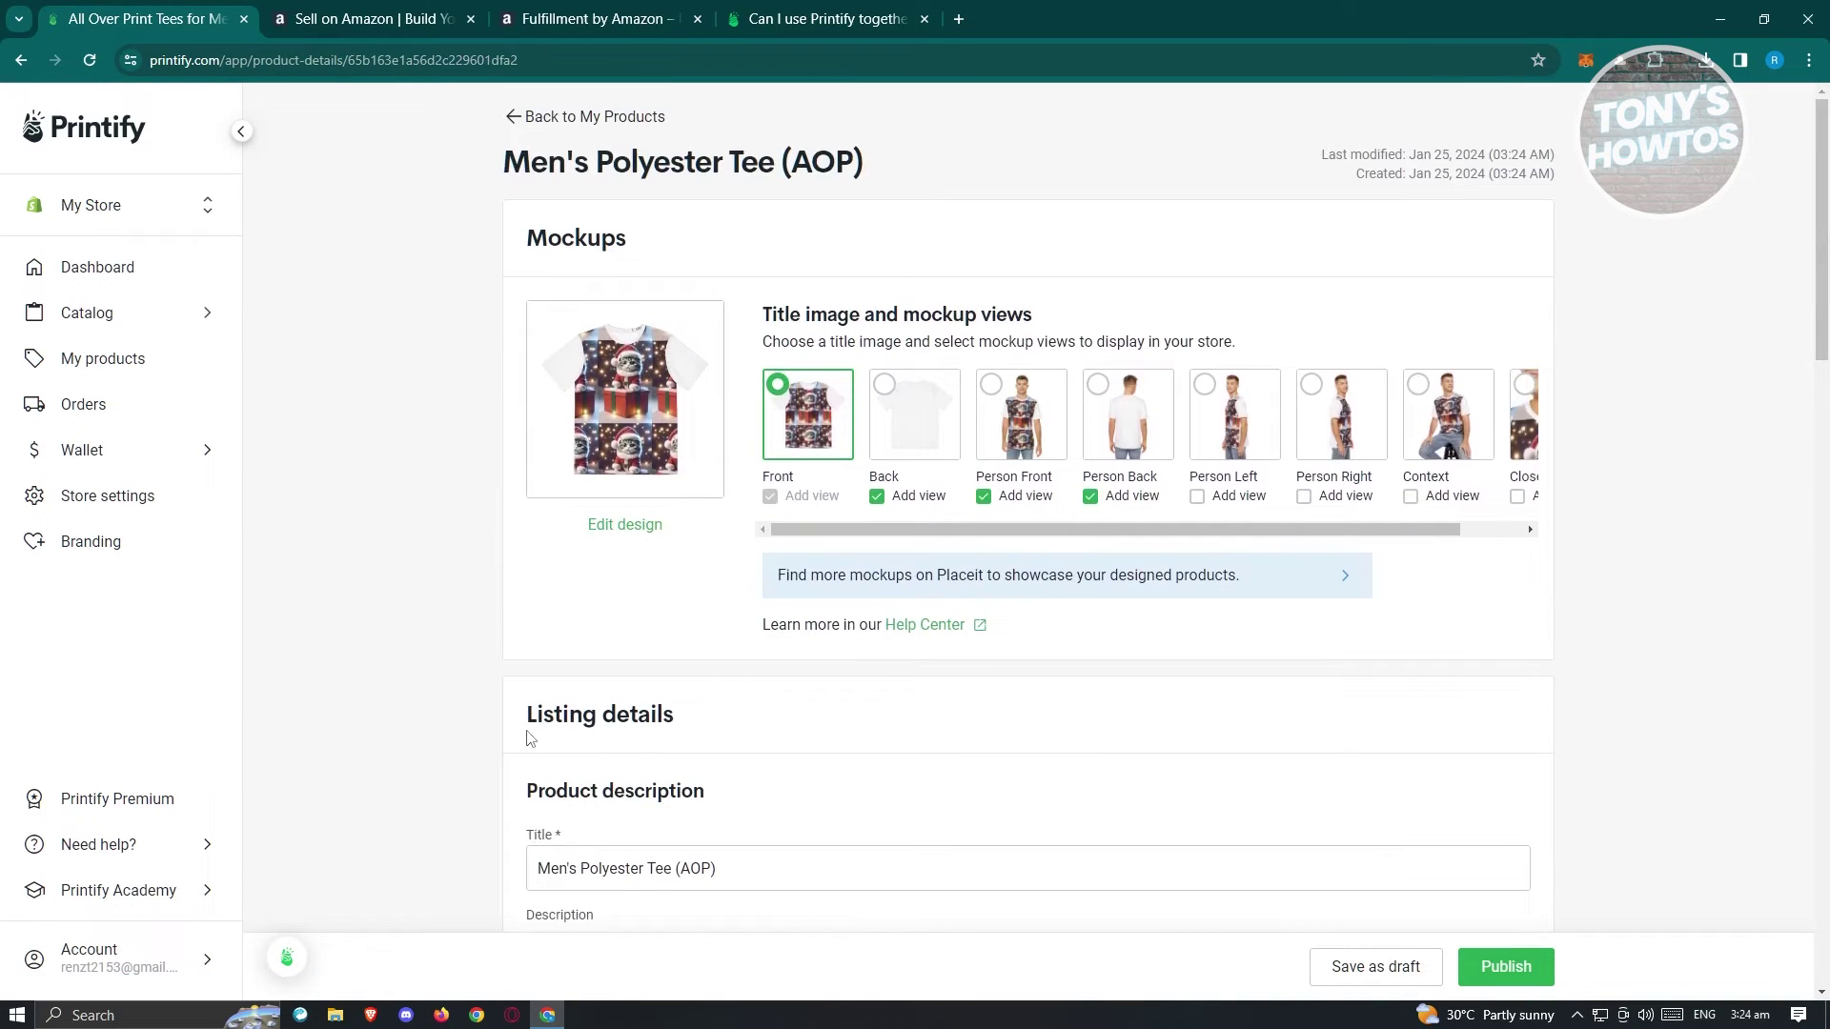
Try the Person Front mockup as the title image and switch back to the Front mockup.
click(991, 384)
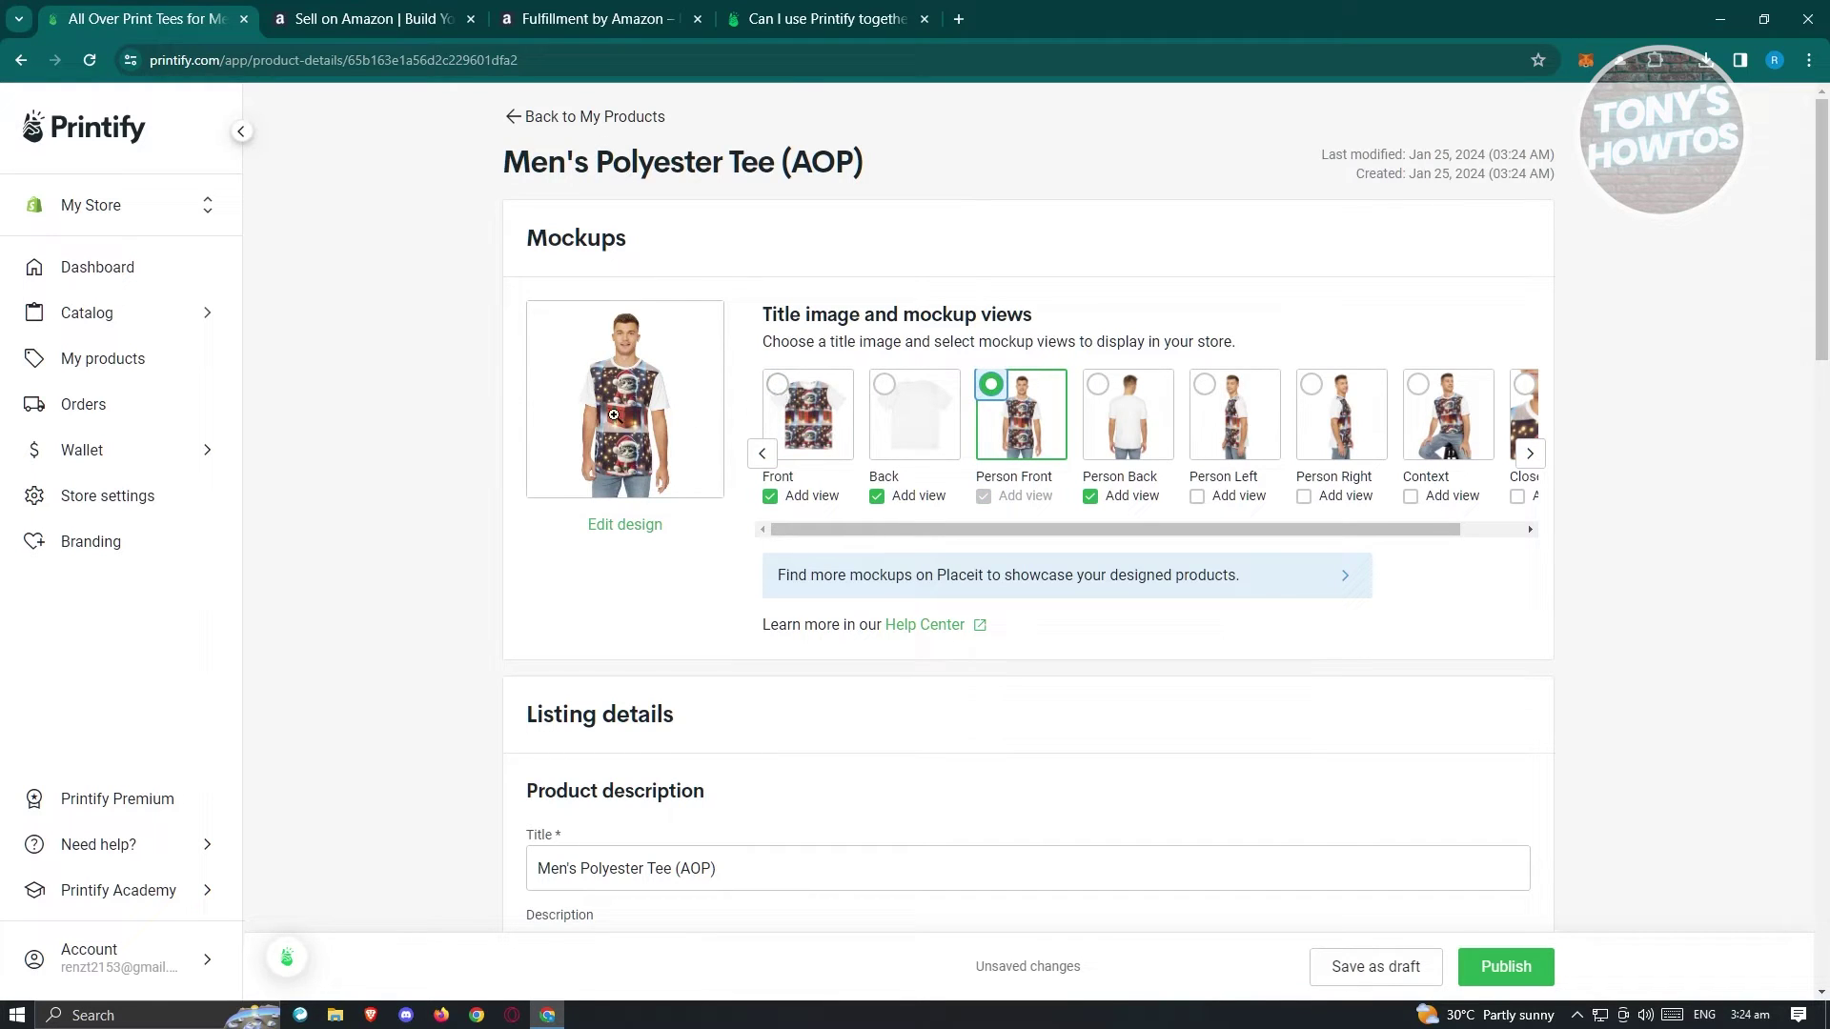
click(780, 386)
Review the tee's listing title, full description, tags and shipping profile through to the variant pricing.
scroll(556, 562, down, 5)
scroll(314, 581, down, 1)
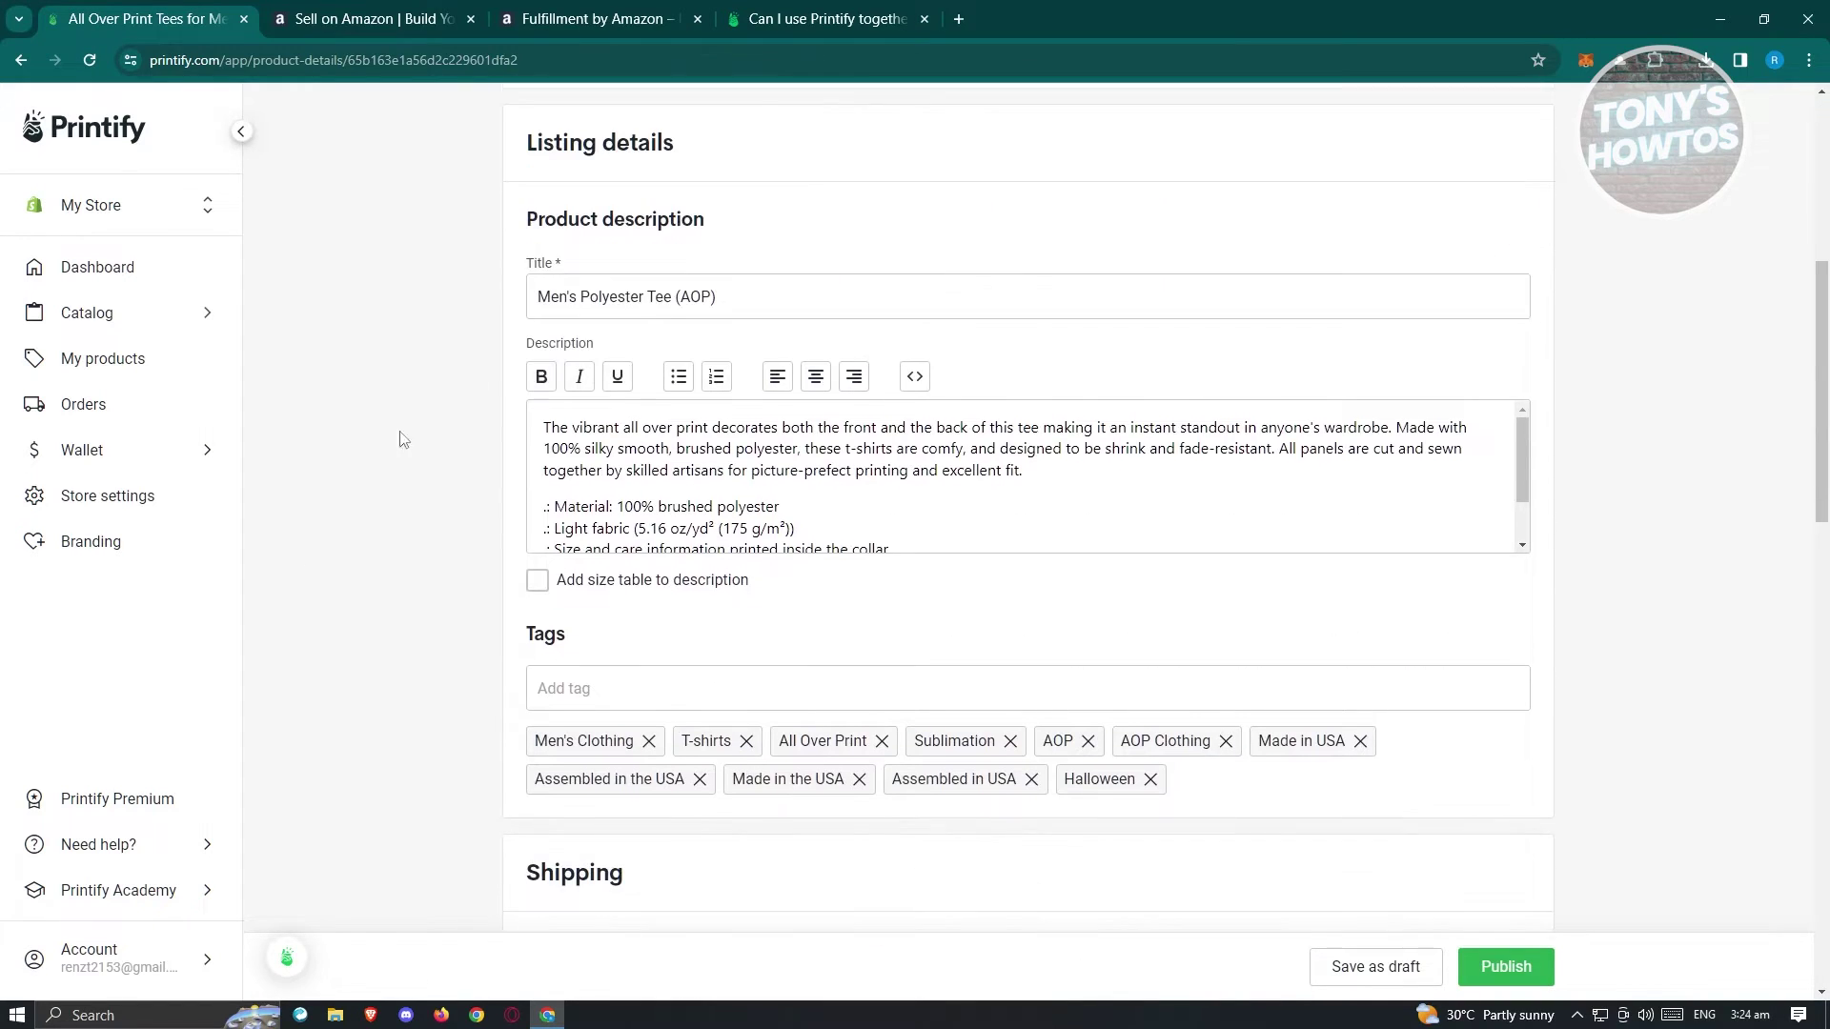
drag(748, 294, 486, 278)
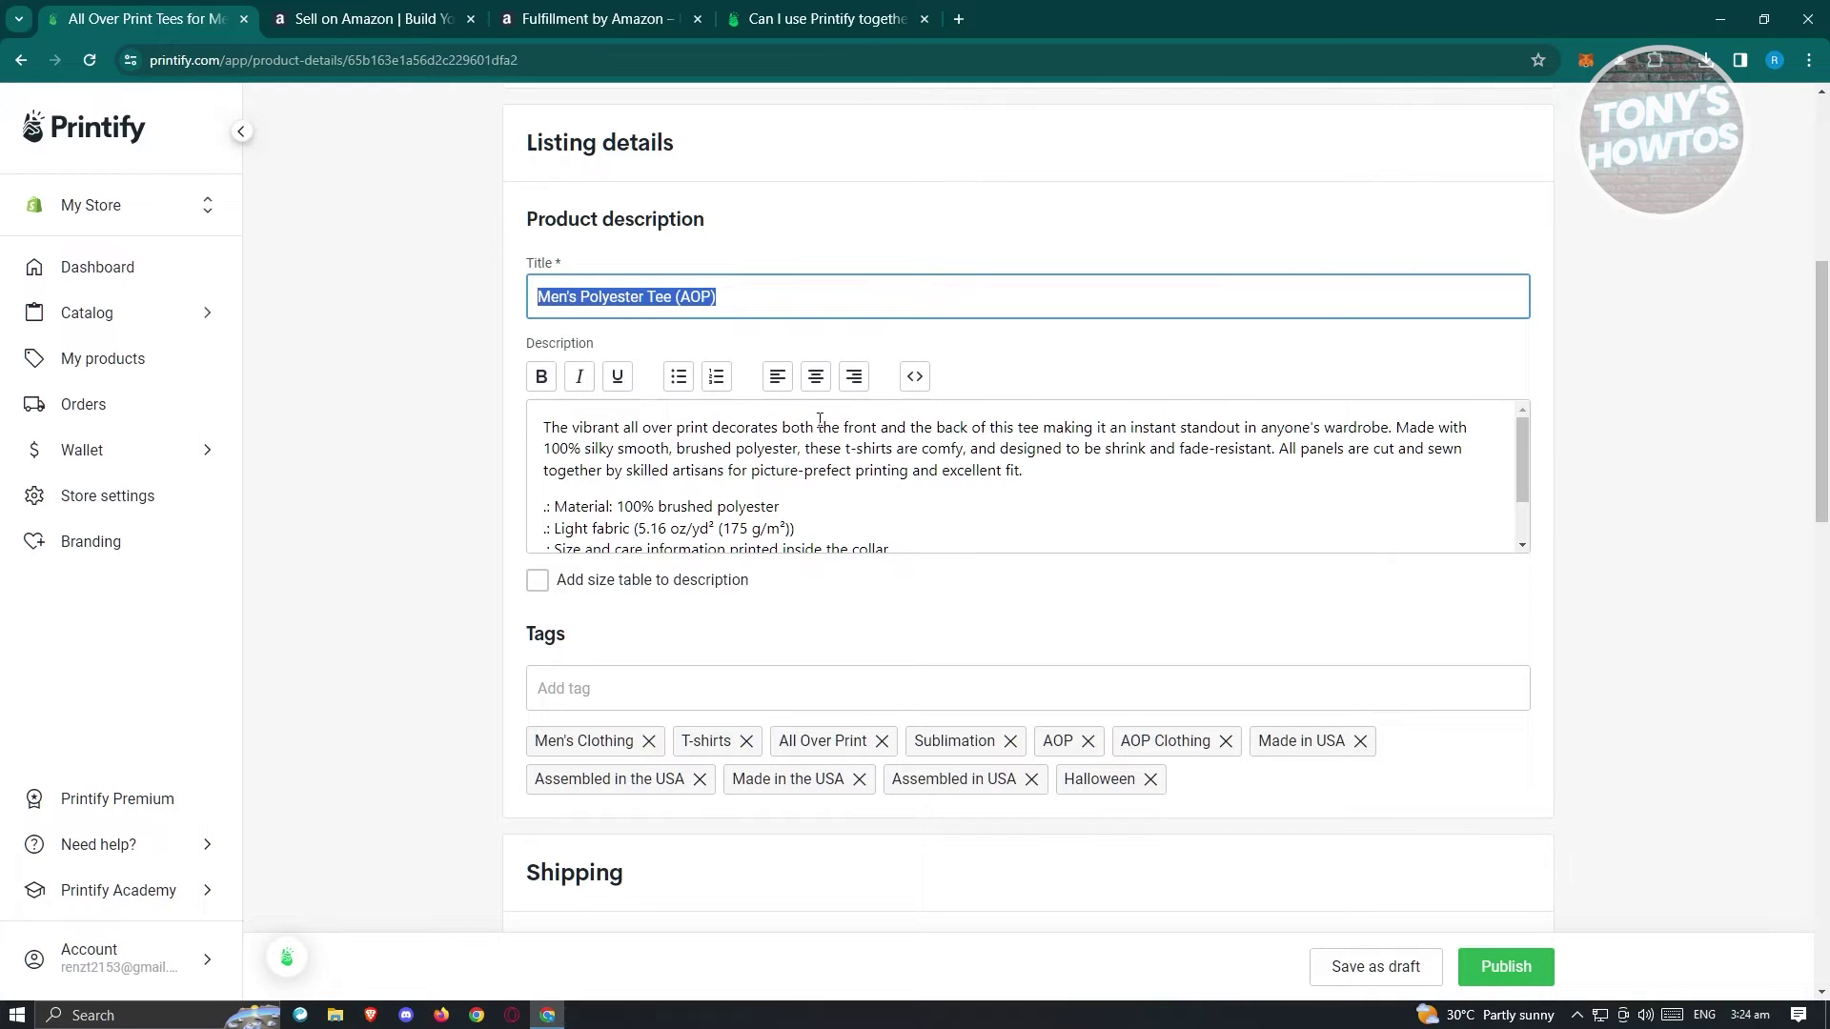
click(792, 434)
scroll(792, 458, down, 2)
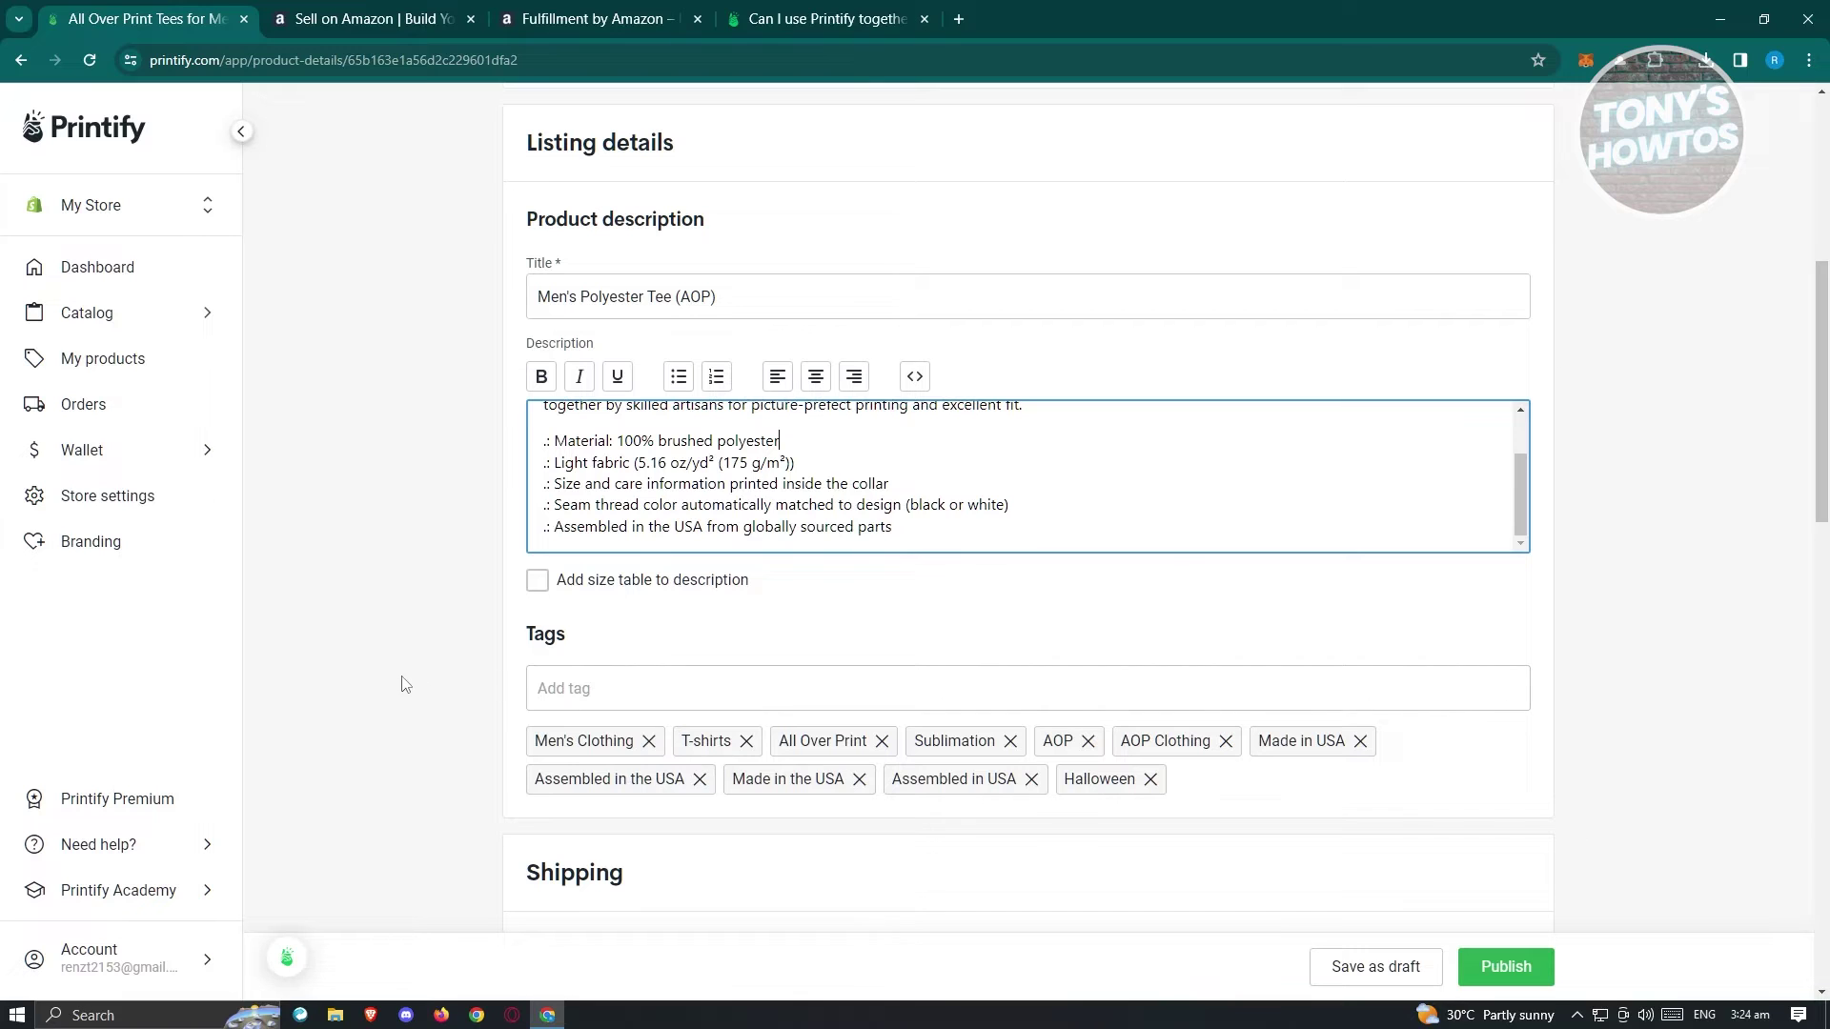
scroll(962, 725, down, 1)
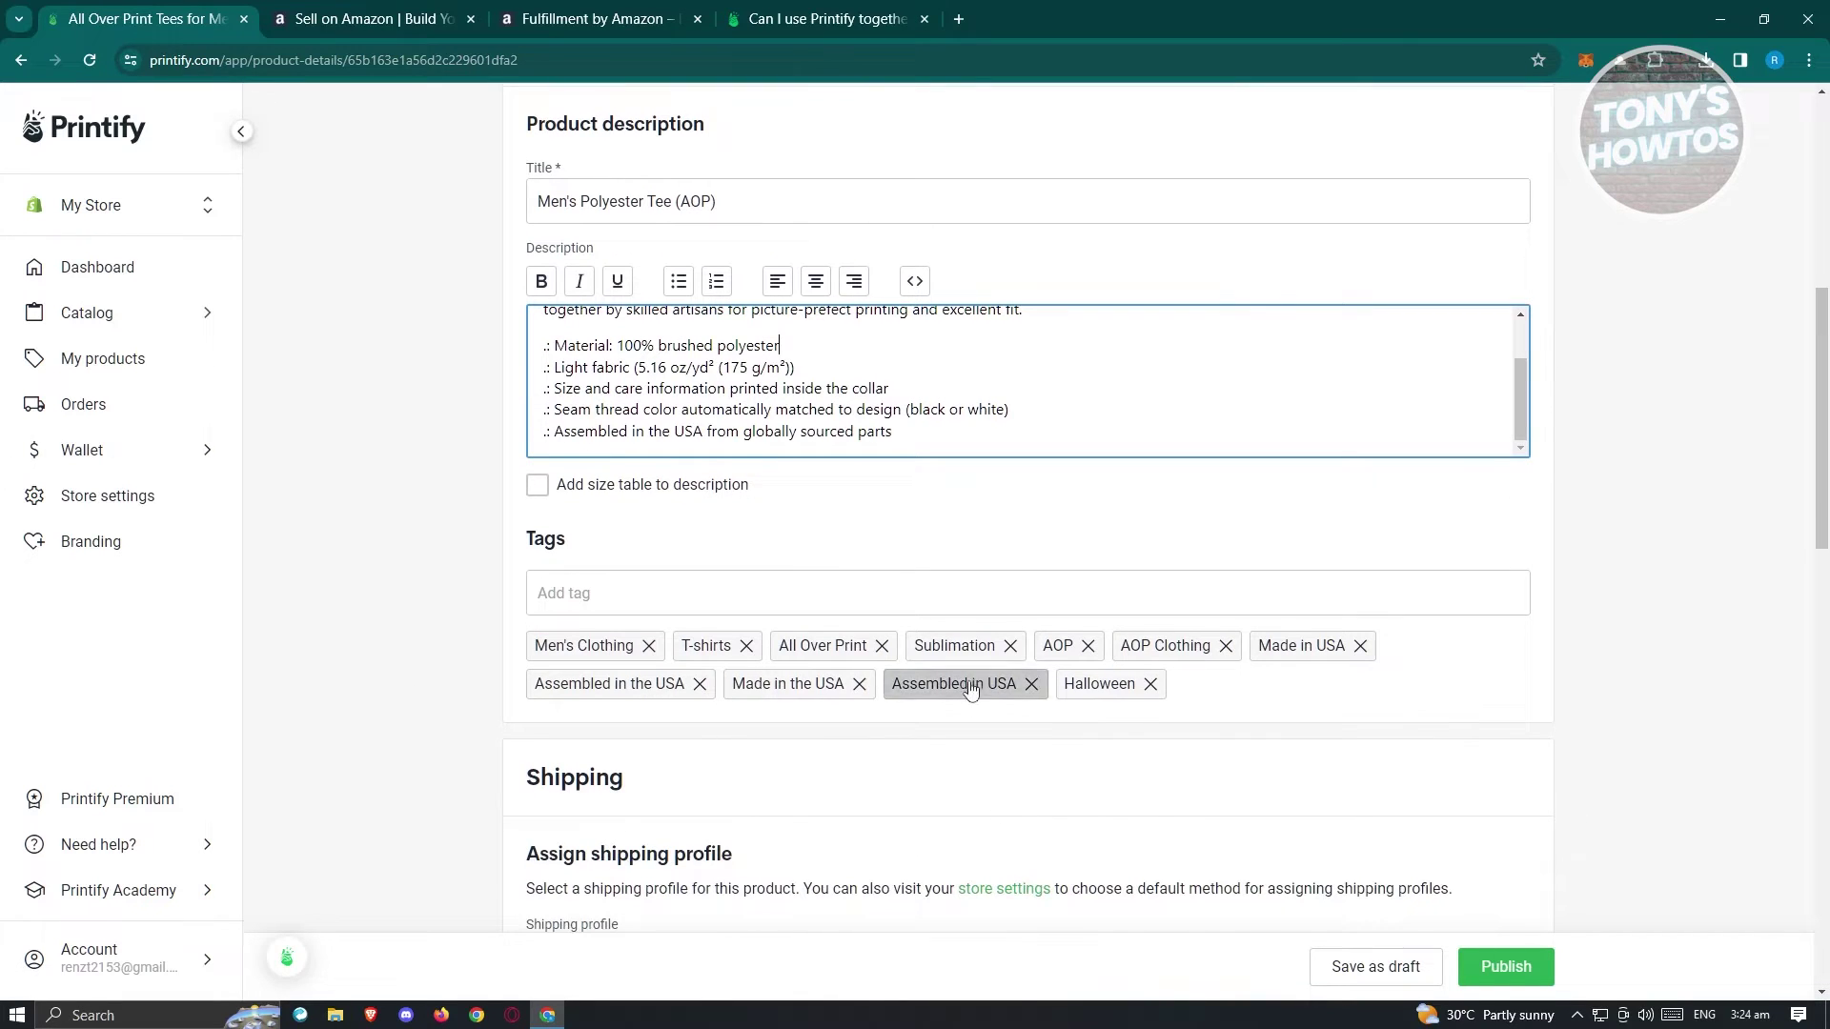
scroll(966, 724, down, 4)
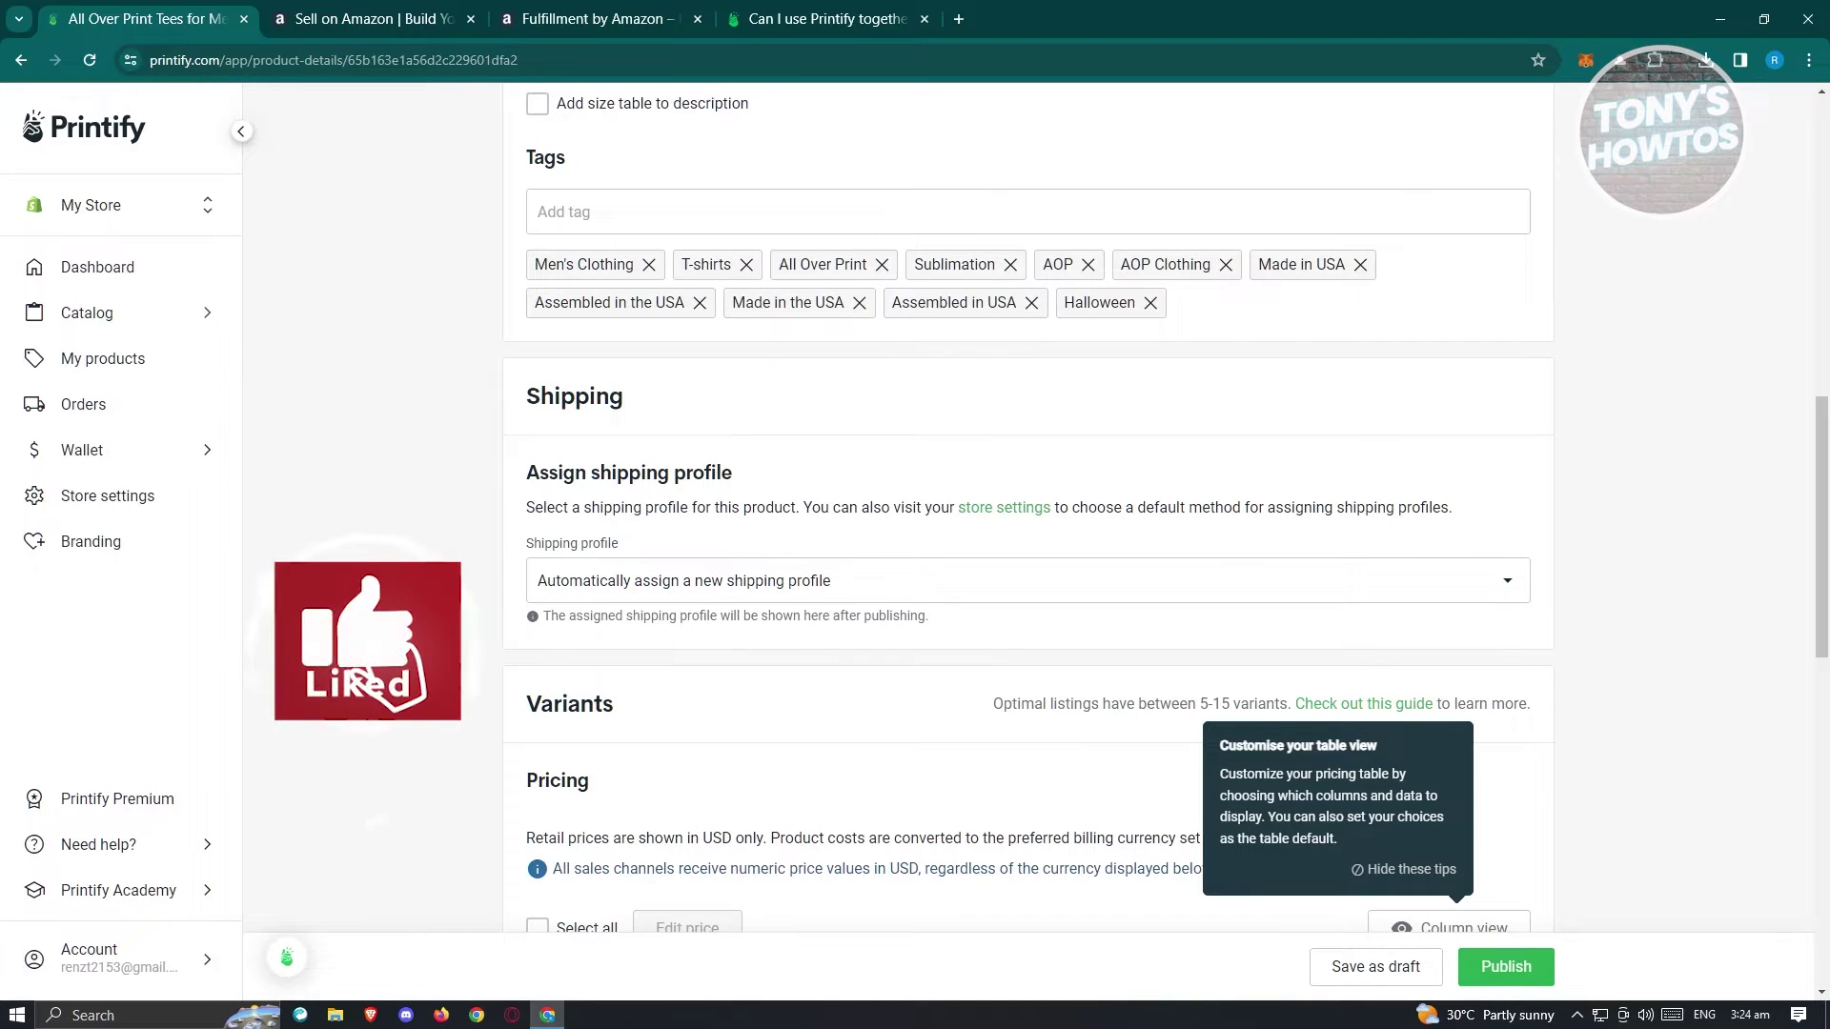
scroll(699, 367, down, 4)
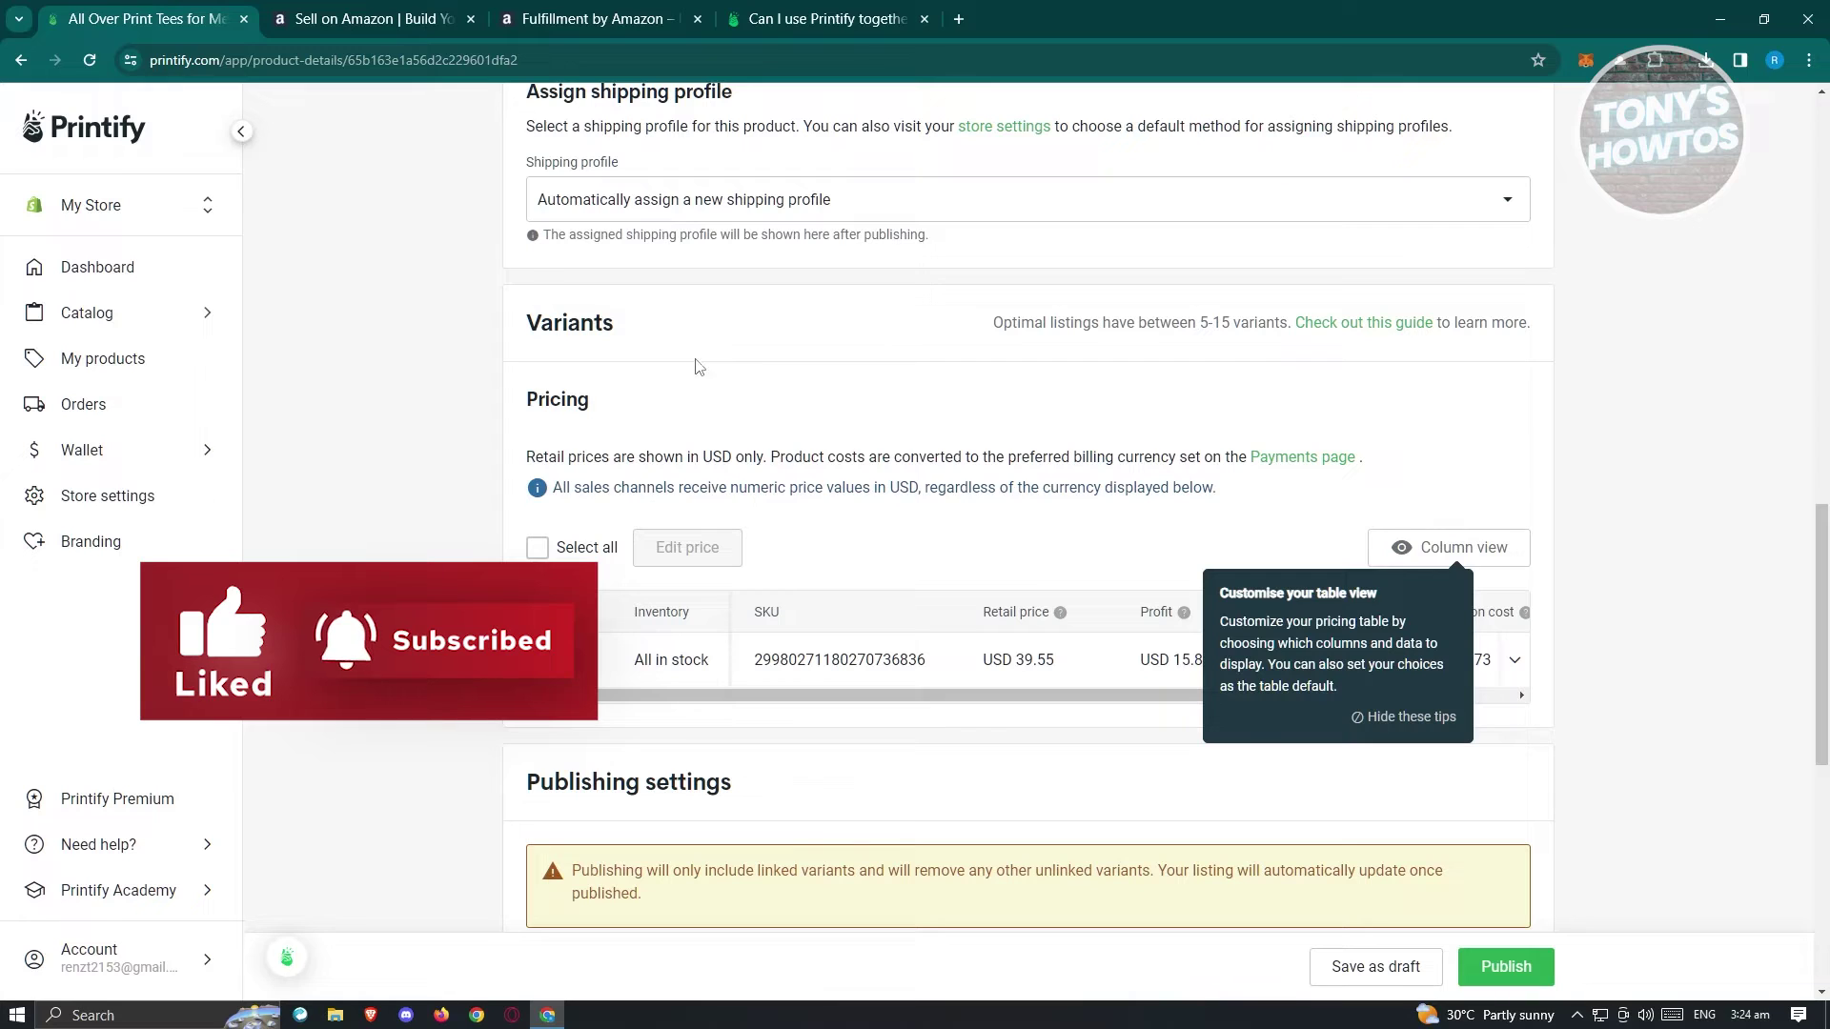
Select the size L variant, look at the column display options and the price editor, and close it without changes.
click(562, 662)
scroll(1076, 493, down, 1)
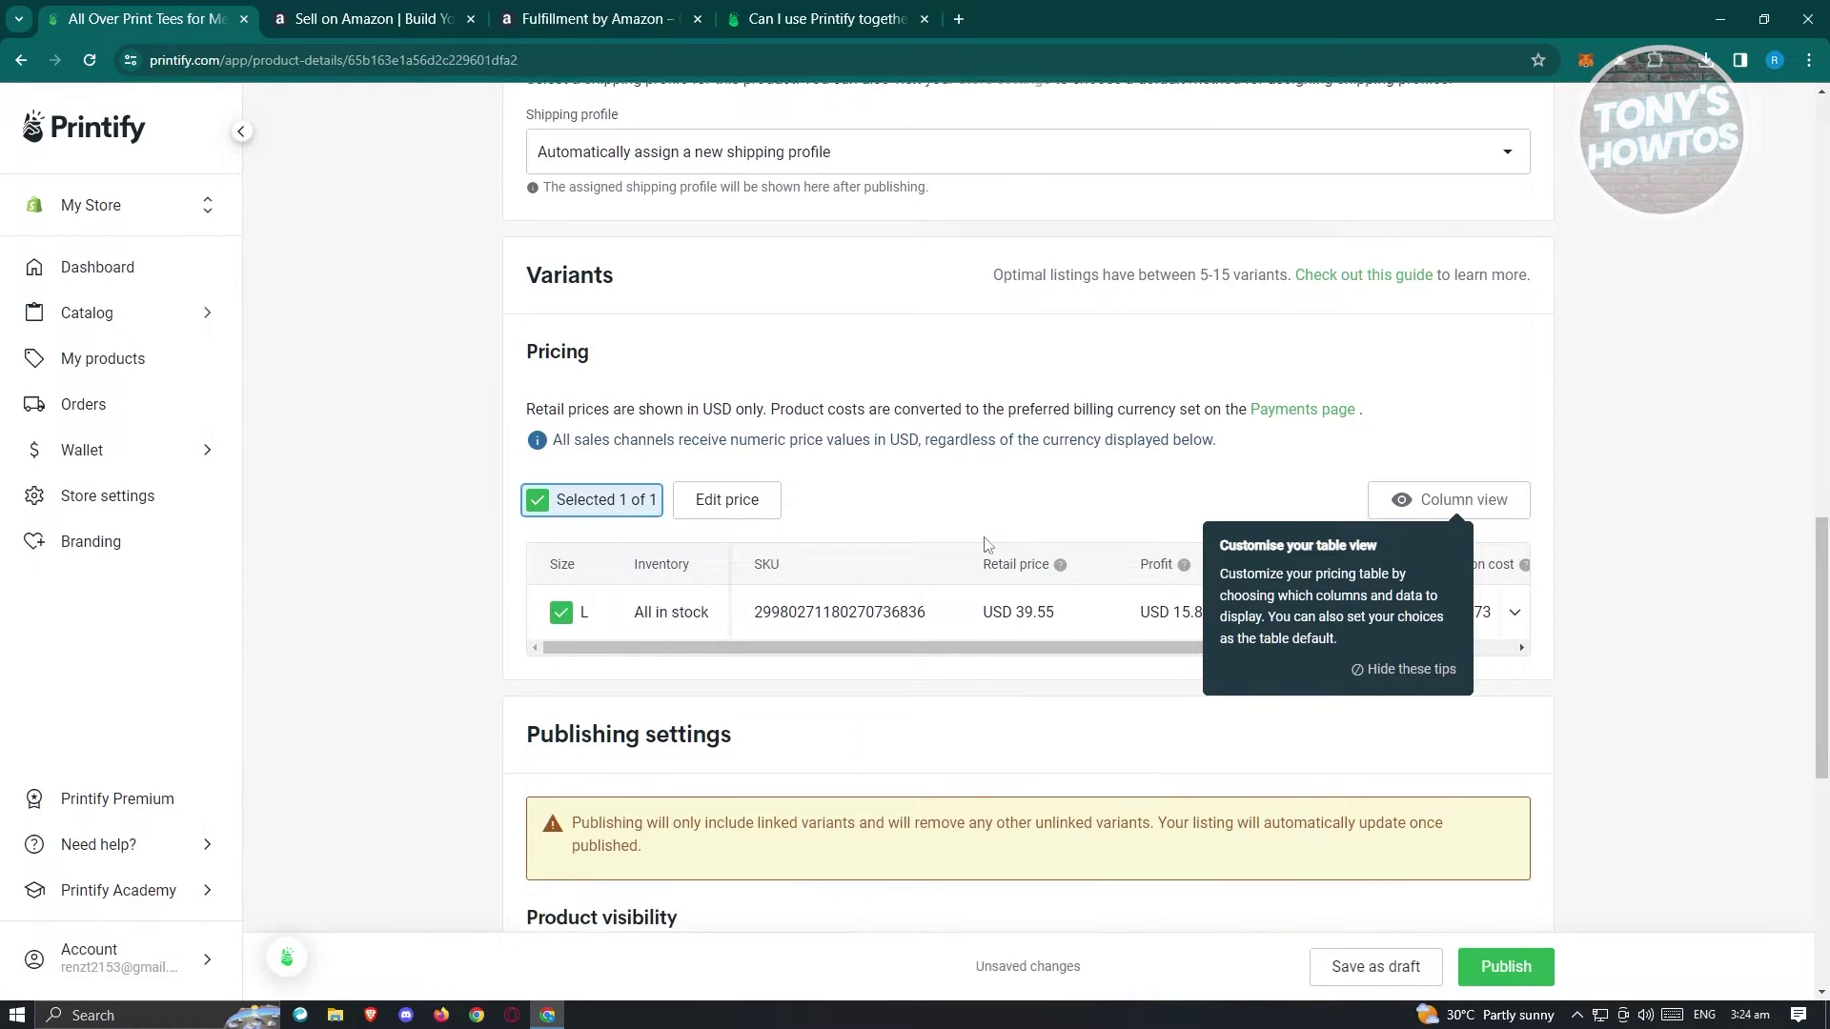
click(1468, 454)
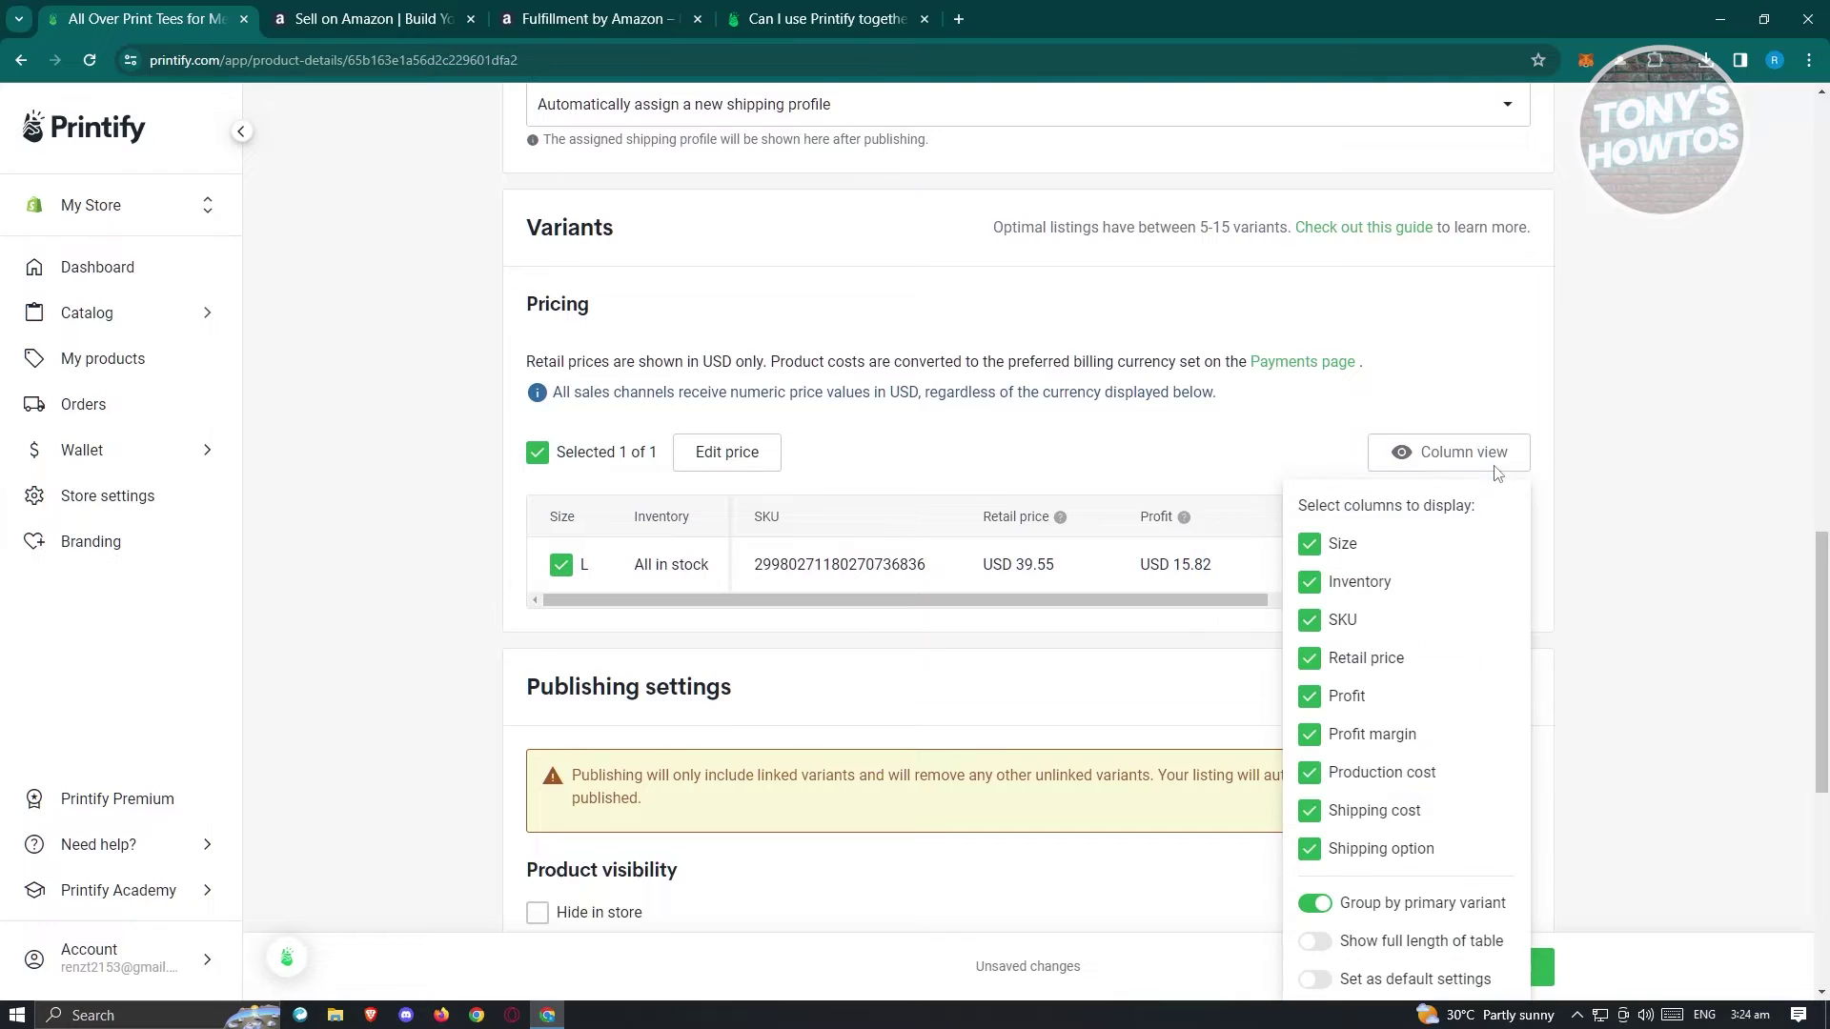
click(728, 452)
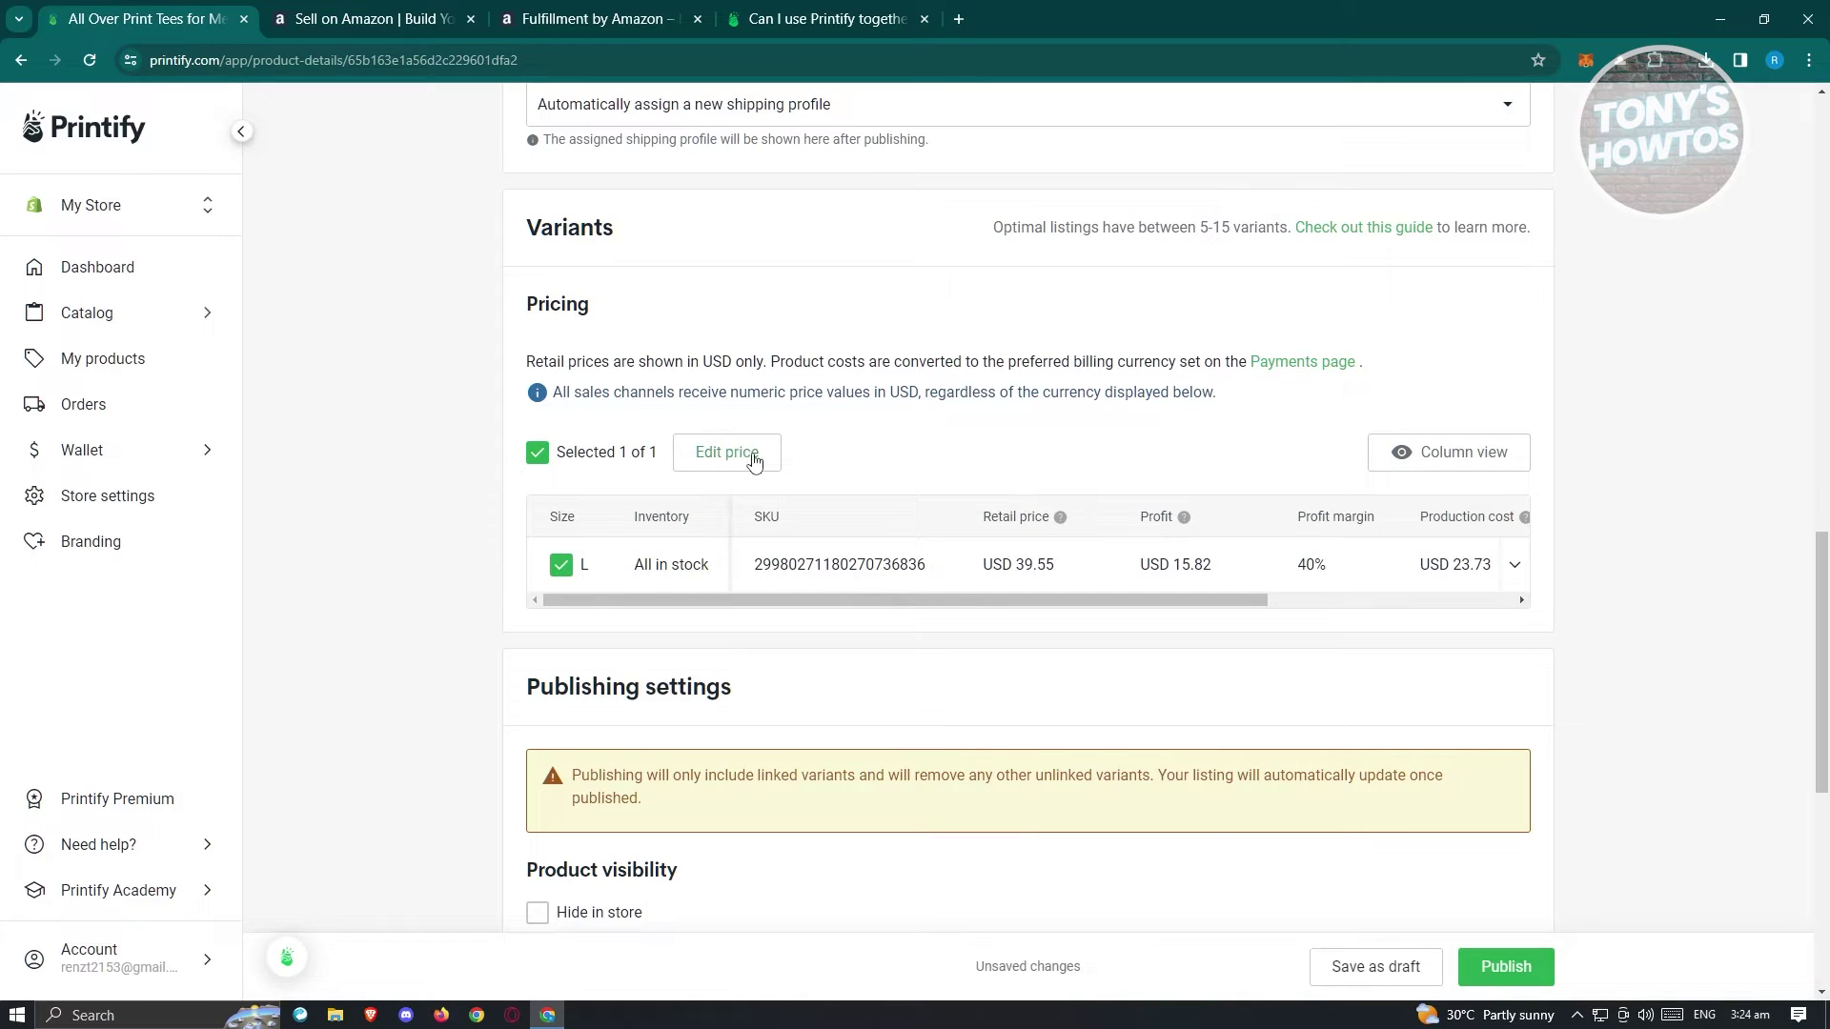
click(728, 451)
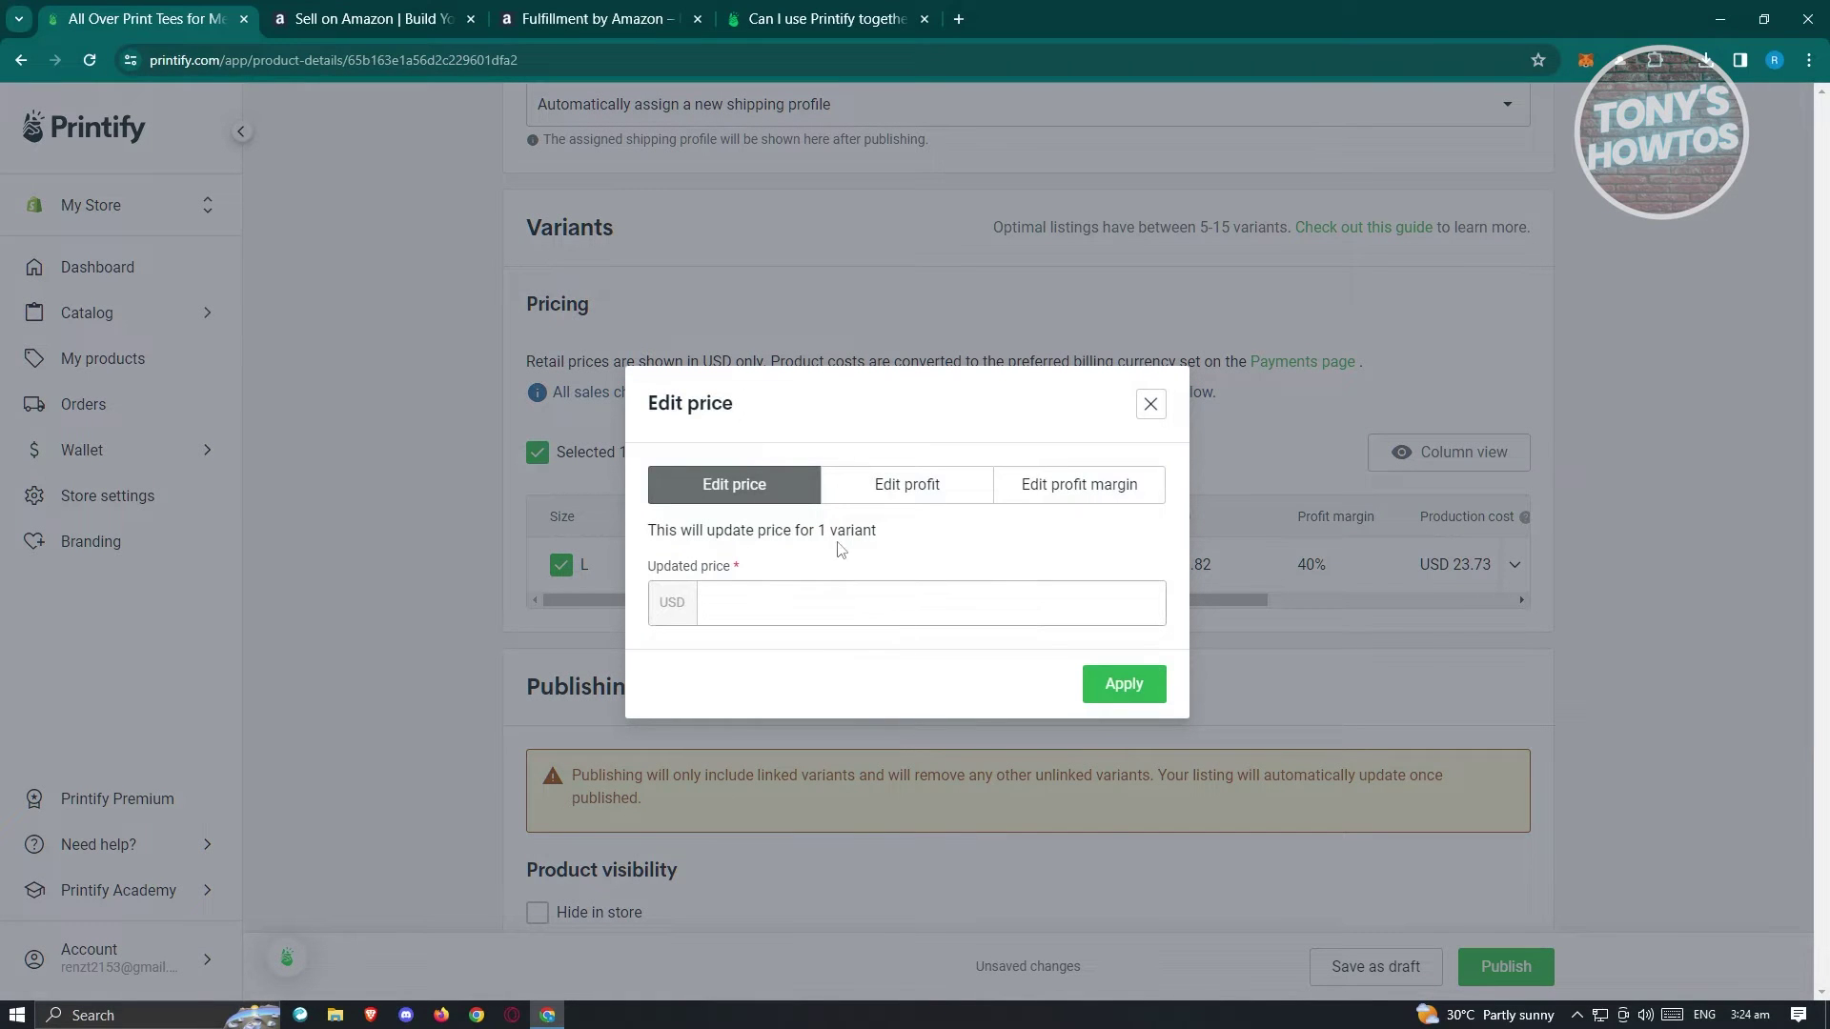
click(1152, 403)
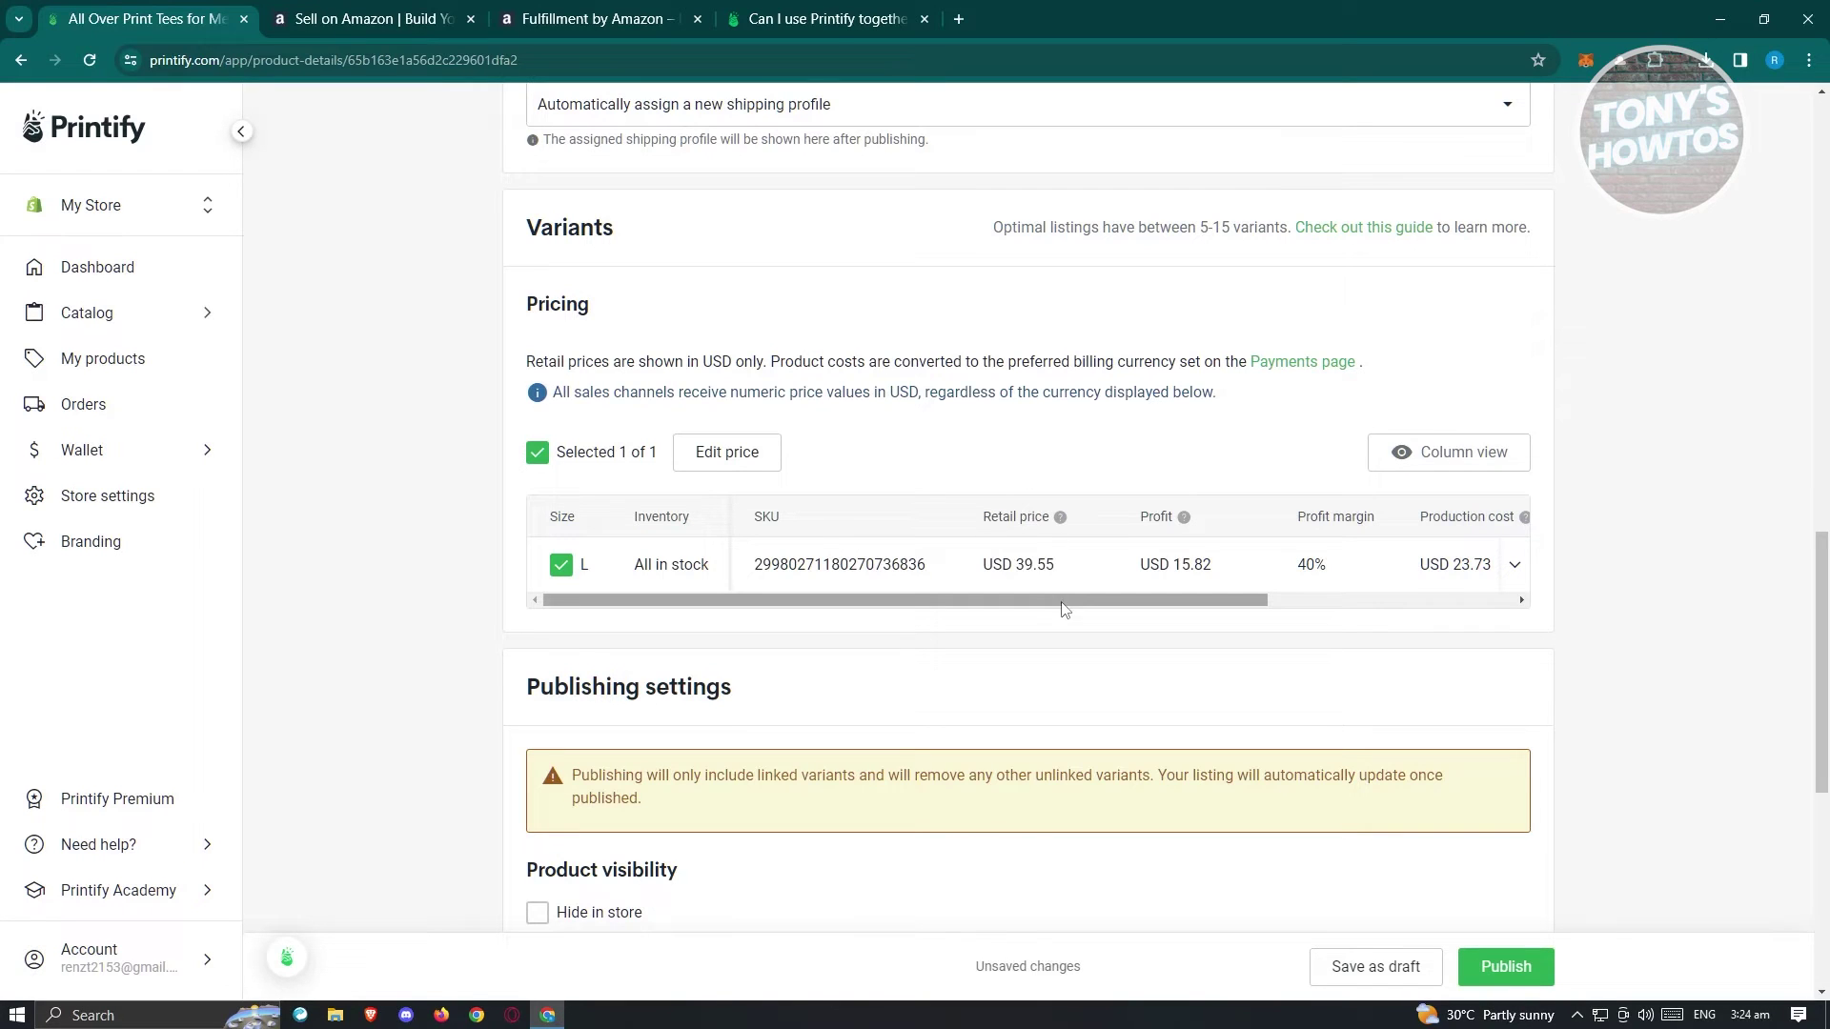
Examine the size L variant's retail price, profit, profit margin, production cost and shipping columns.
click(1046, 564)
scroll(1067, 572, right, 3)
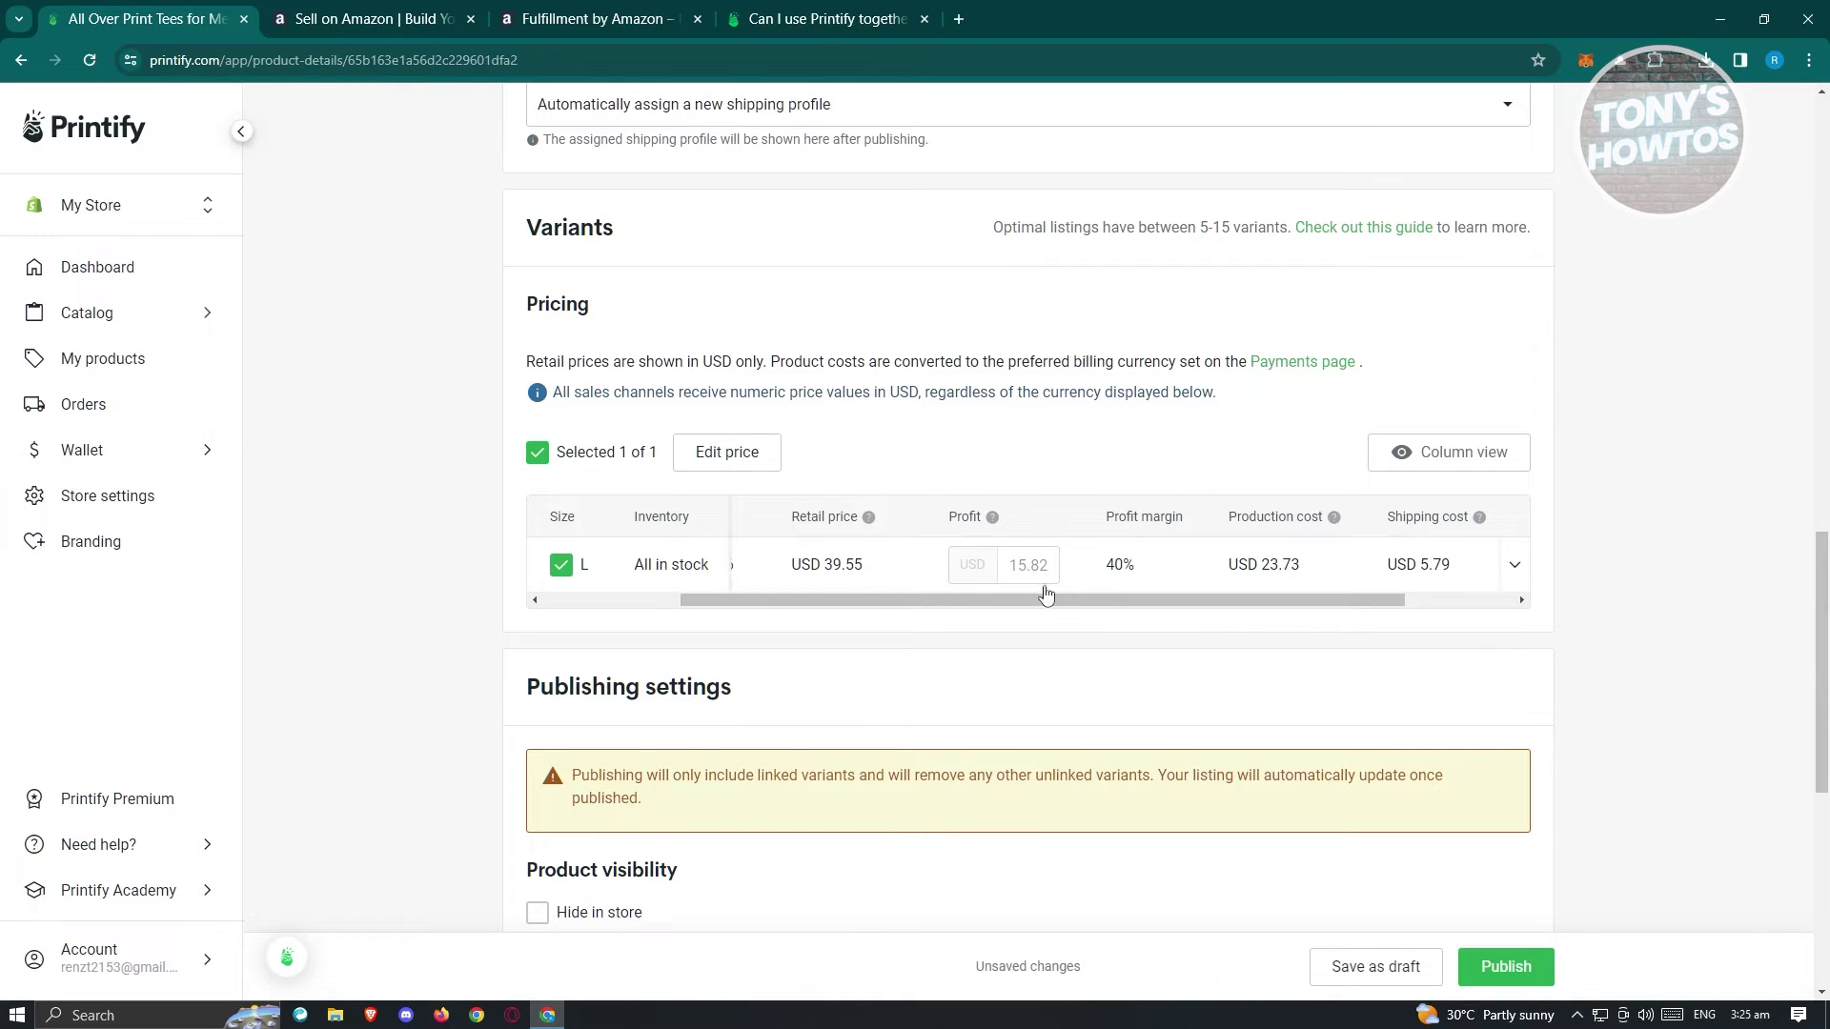
scroll(1062, 593, right, 2)
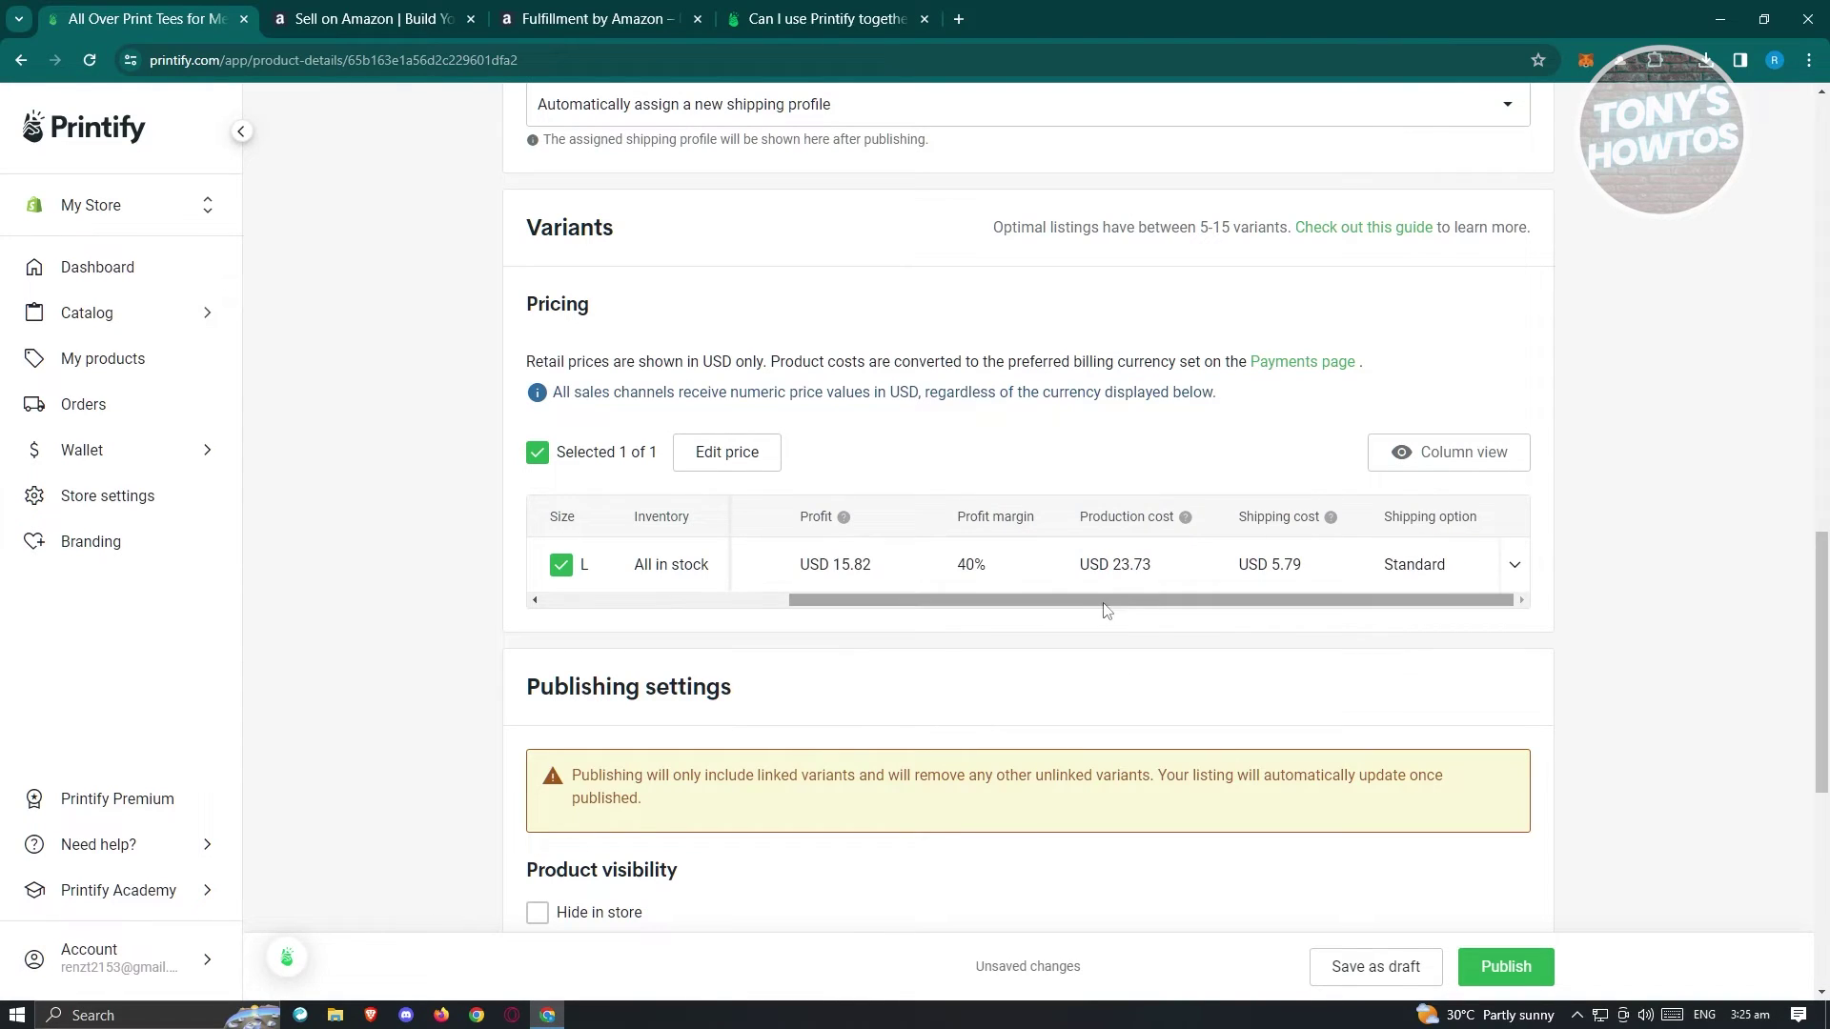
drag(1171, 597, 854, 607)
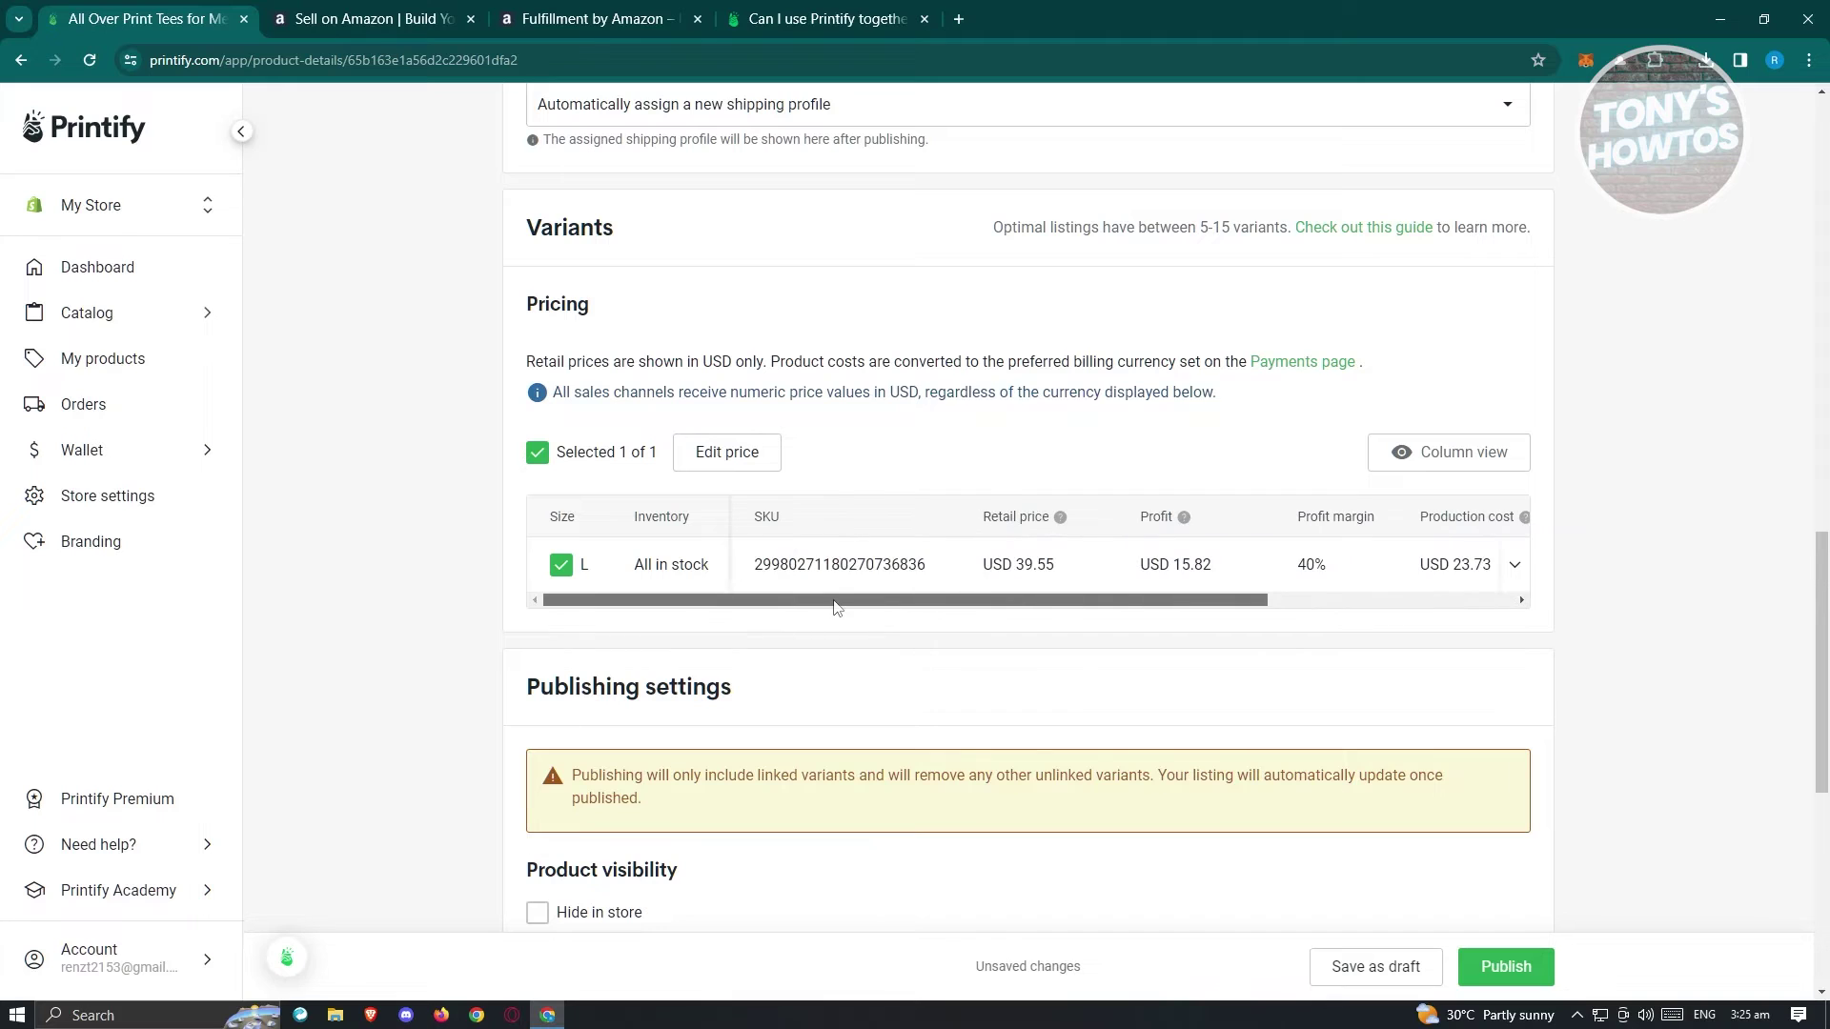
Check the visibility, sync and Shopify collection settings, and publish the Men's Polyester Tee (AOP).
scroll(963, 408, down, 5)
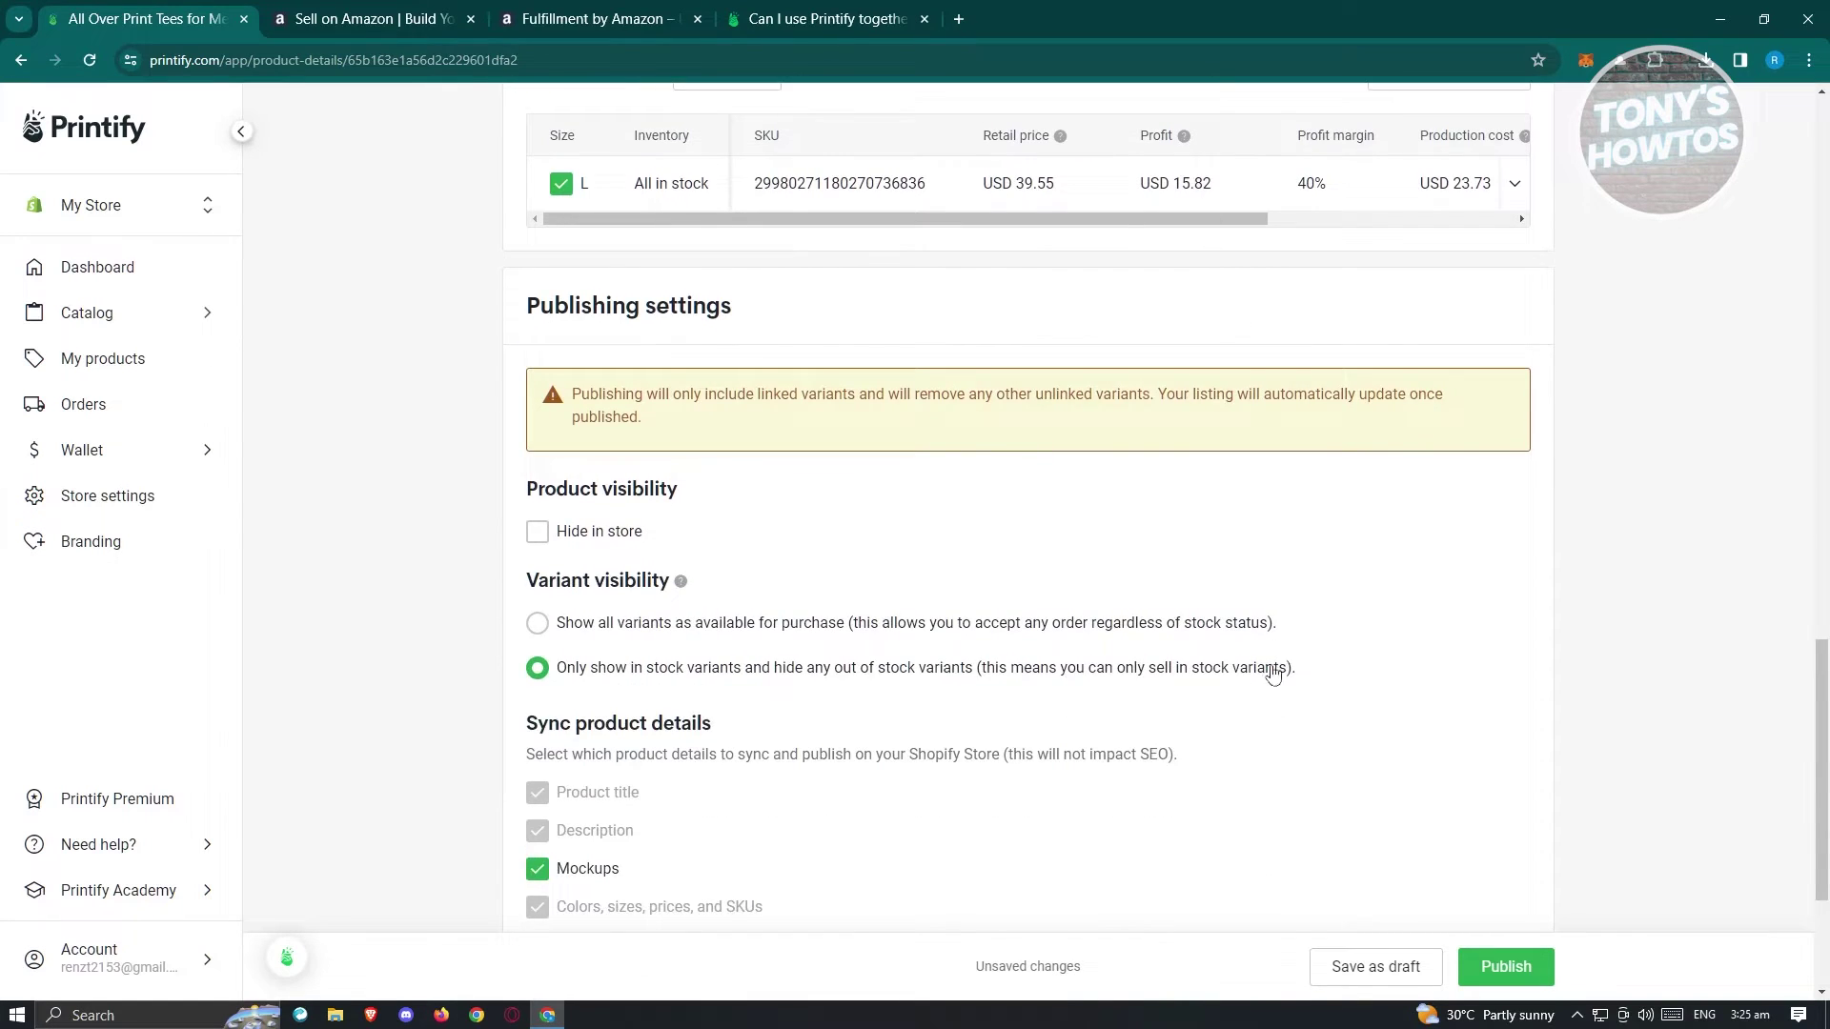
scroll(1241, 689, down, 2)
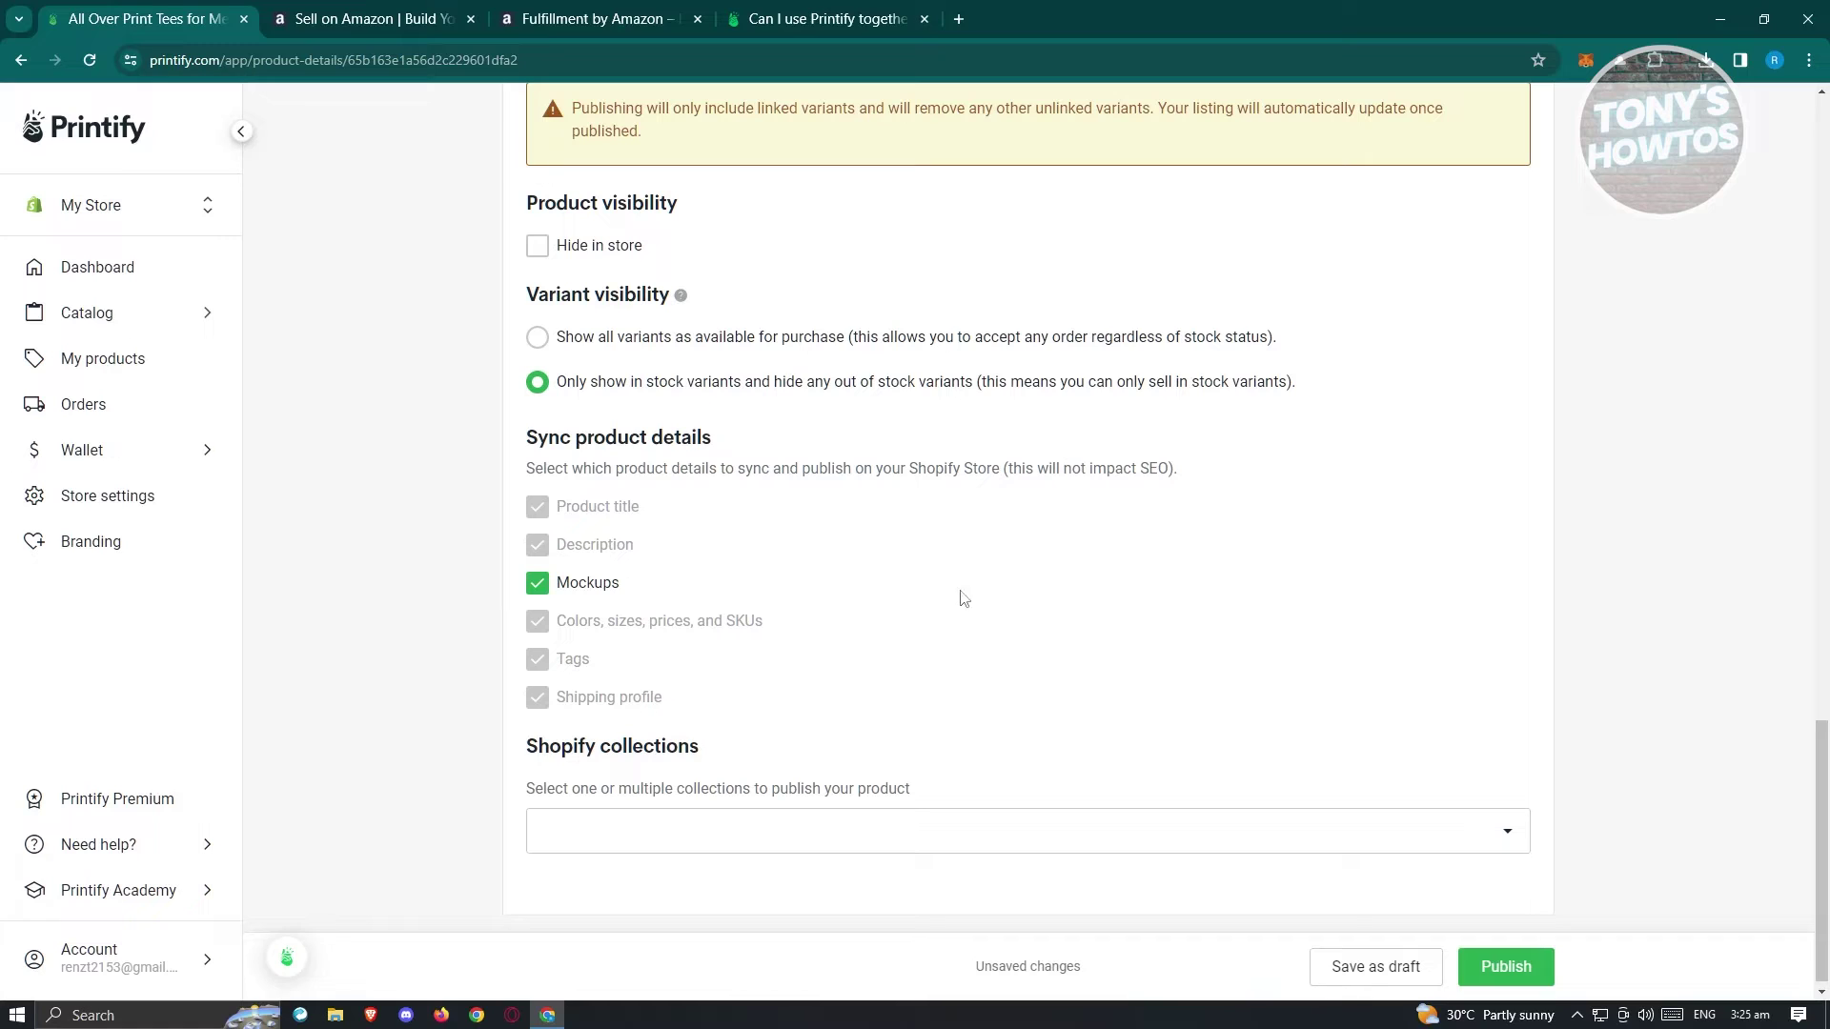
scroll(1109, 606, down, 1)
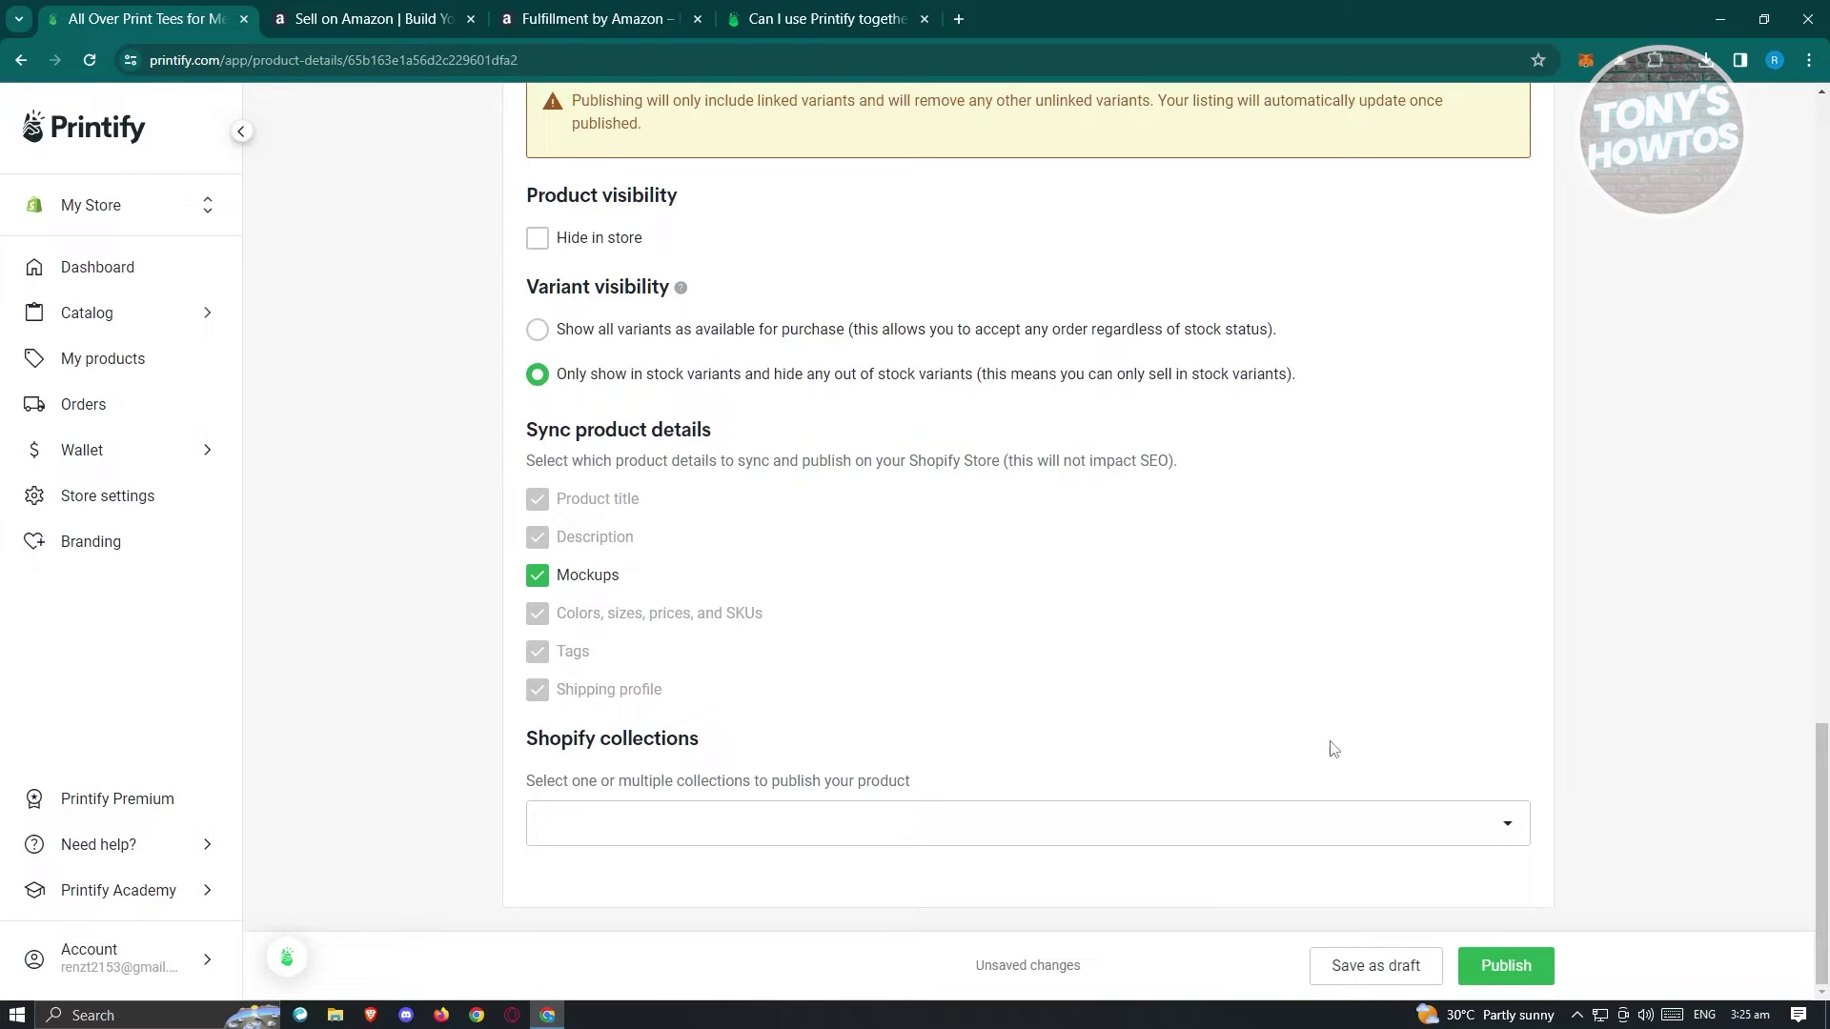
click(1524, 979)
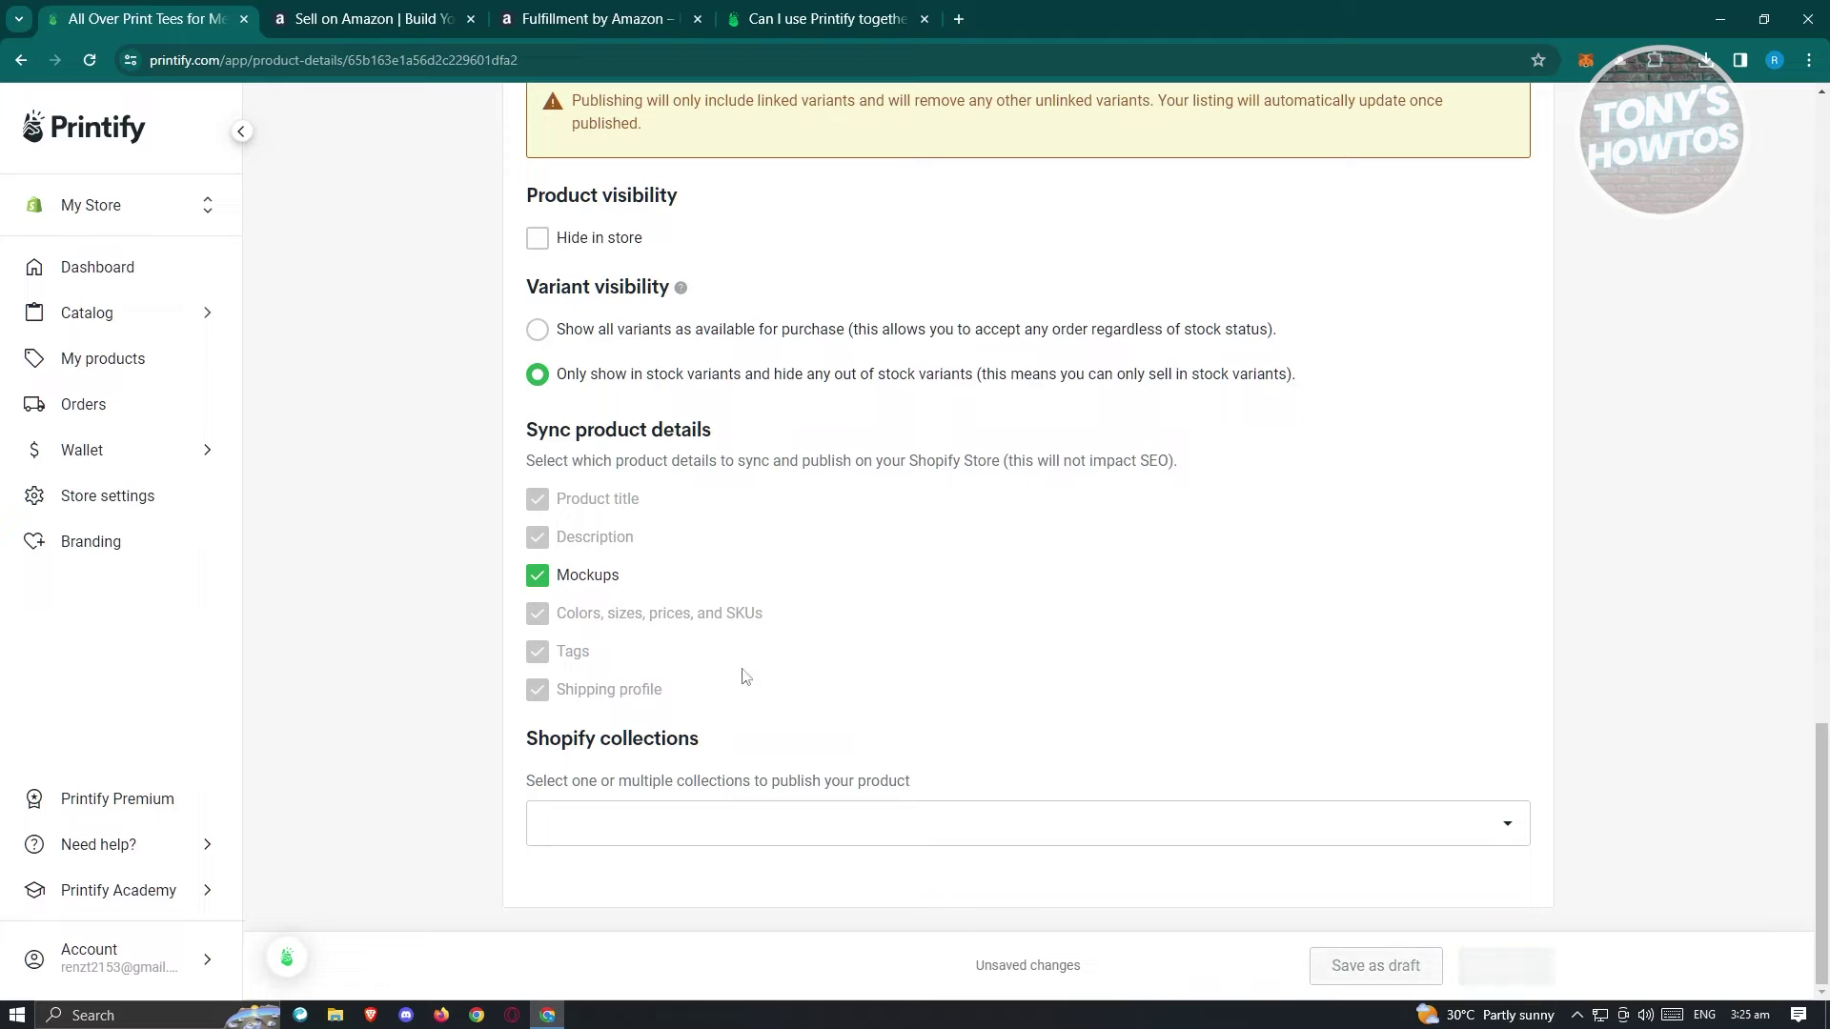
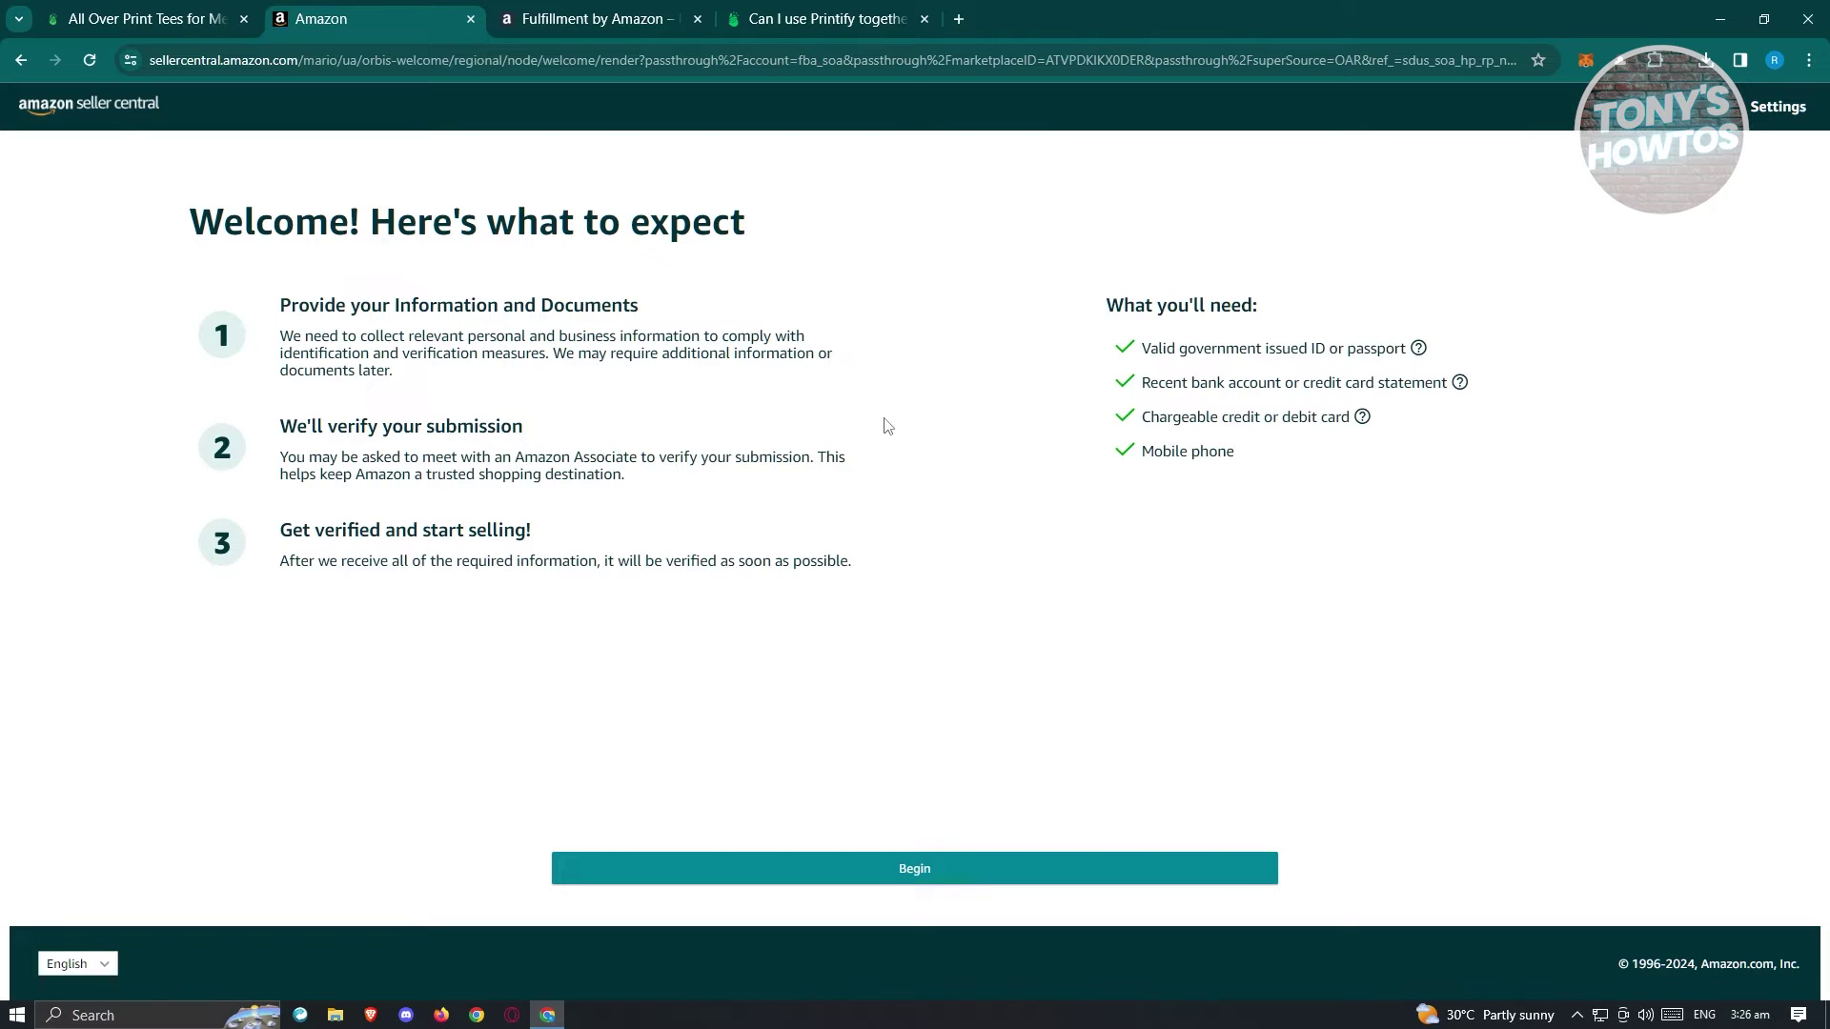
Begin the Amazon Seller Central registration, set the business location to Australia and try to continue.
click(992, 868)
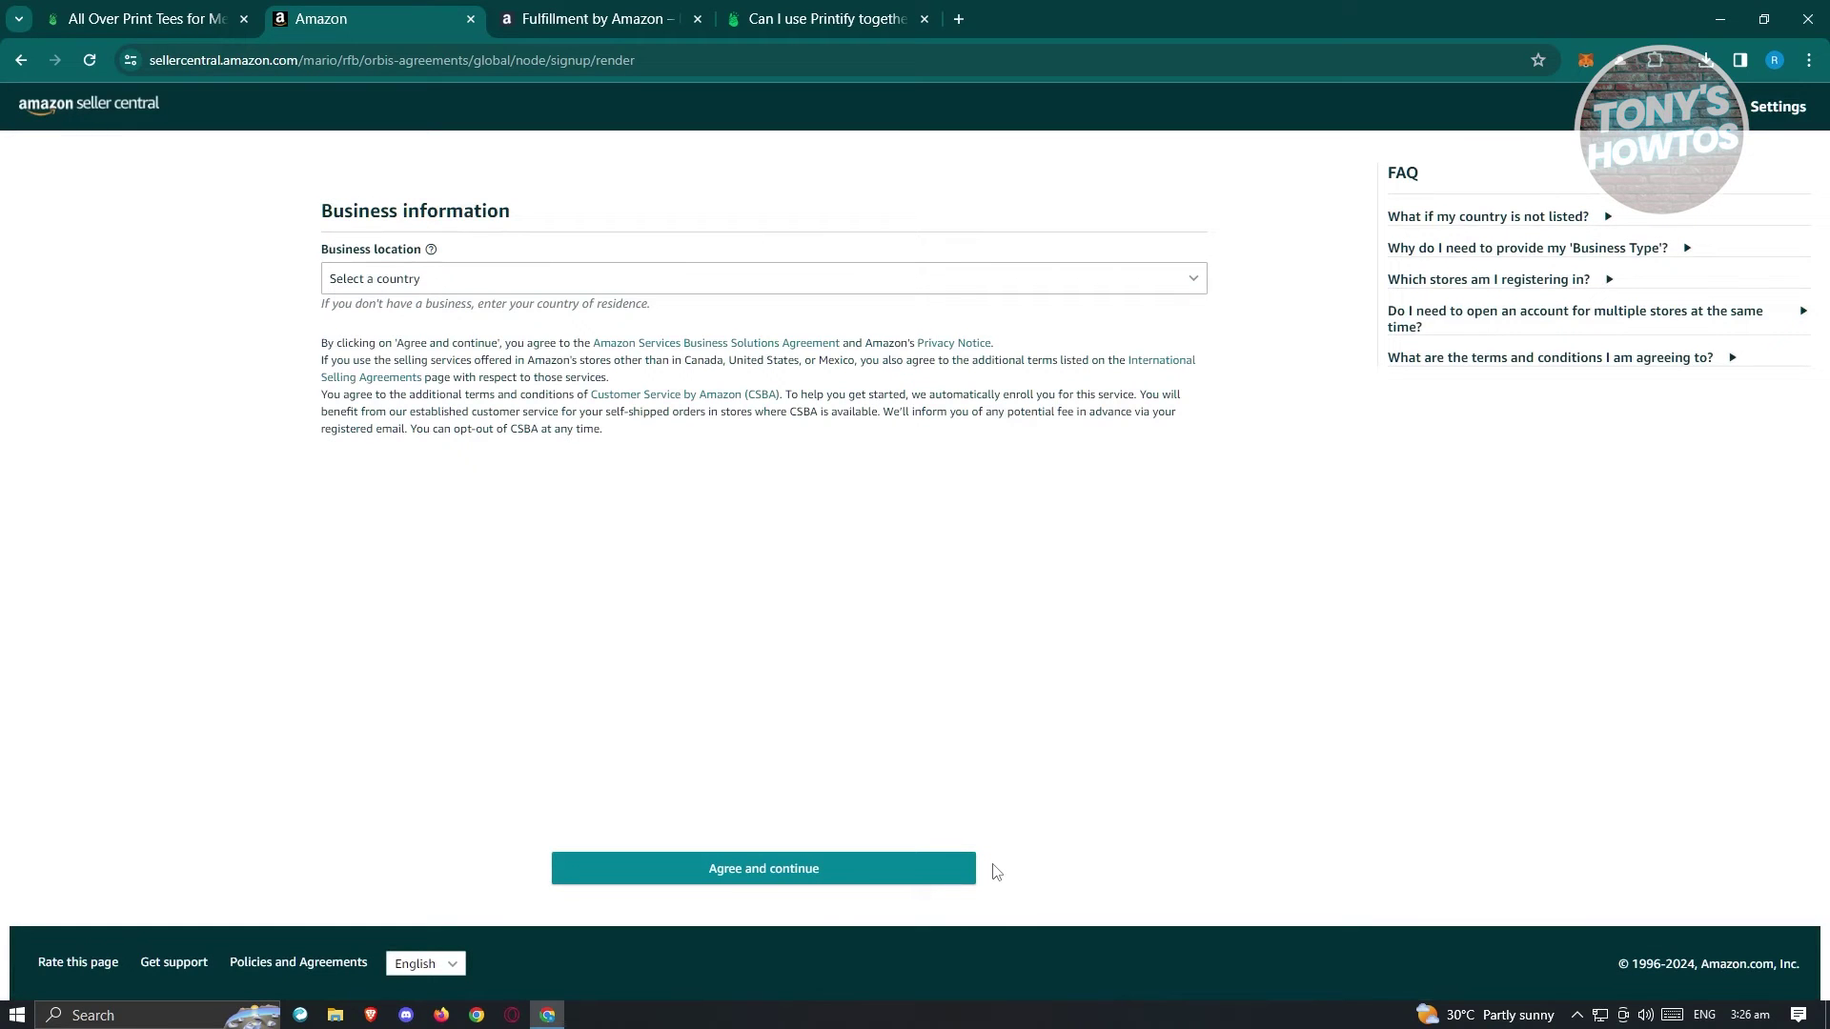
click(523, 282)
scroll(482, 535, down, 5)
scroll(482, 535, up, 3)
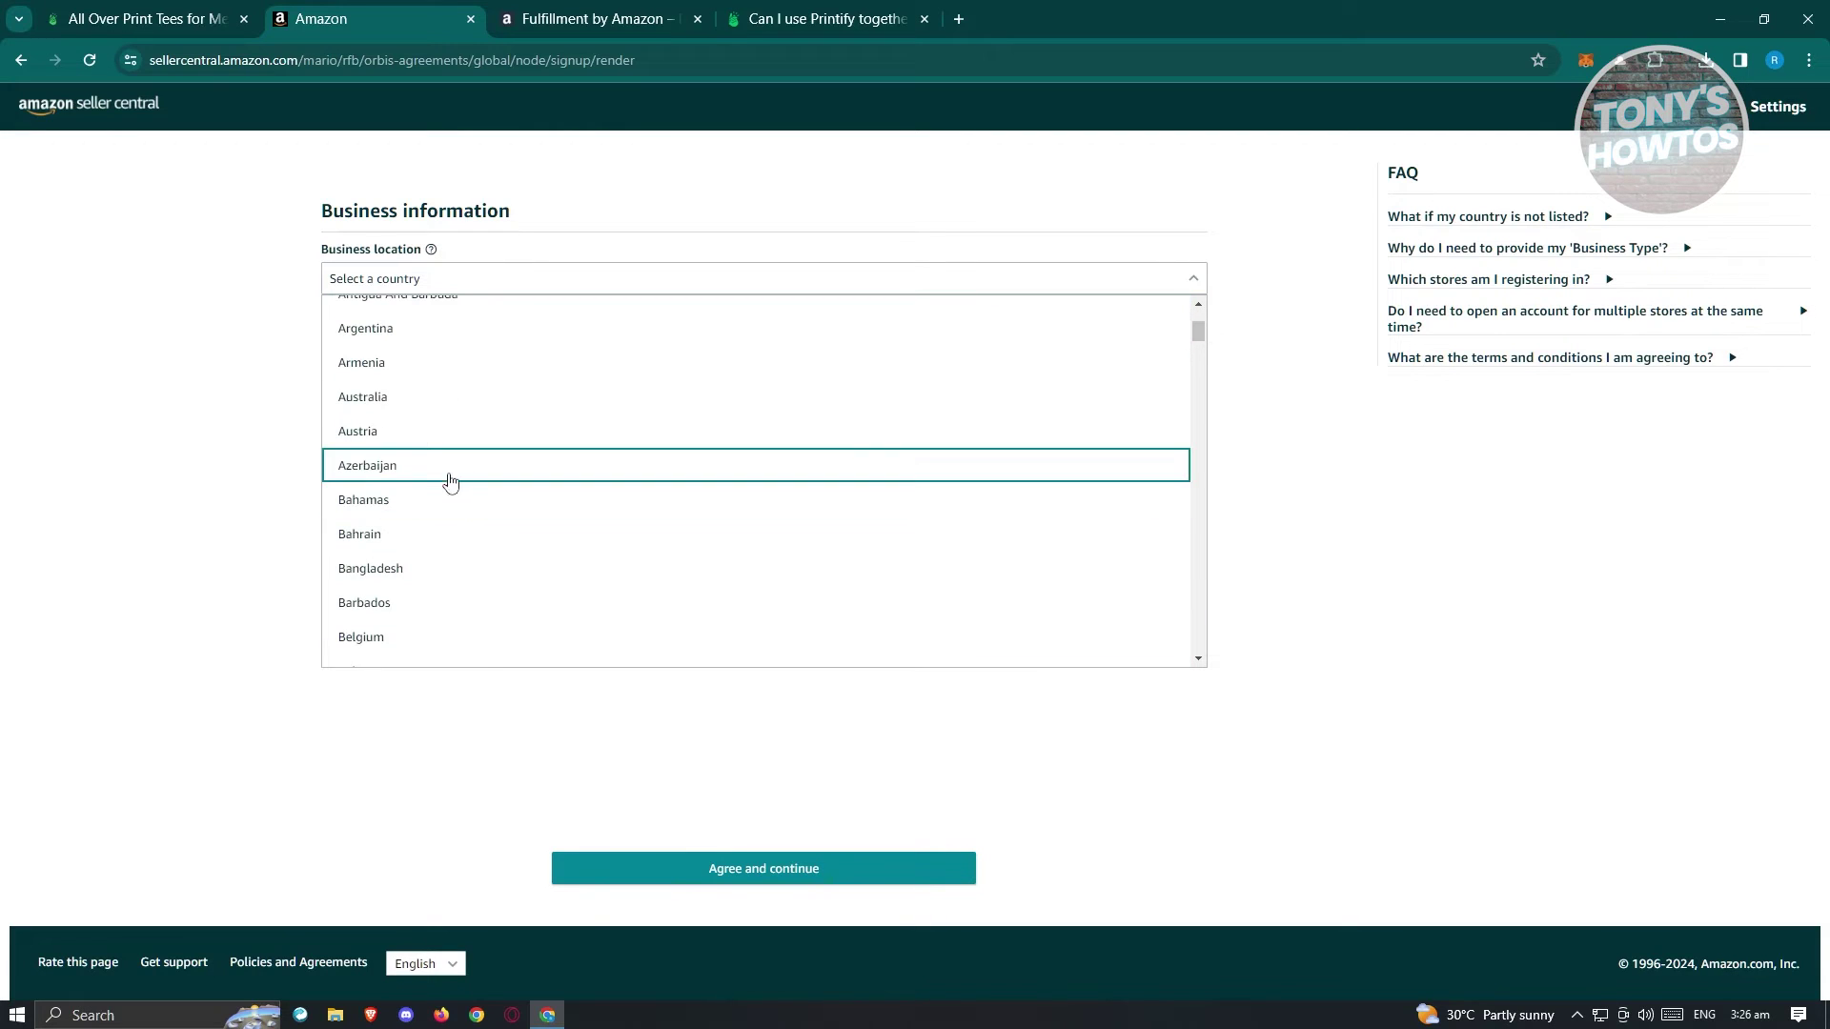
click(420, 401)
click(721, 869)
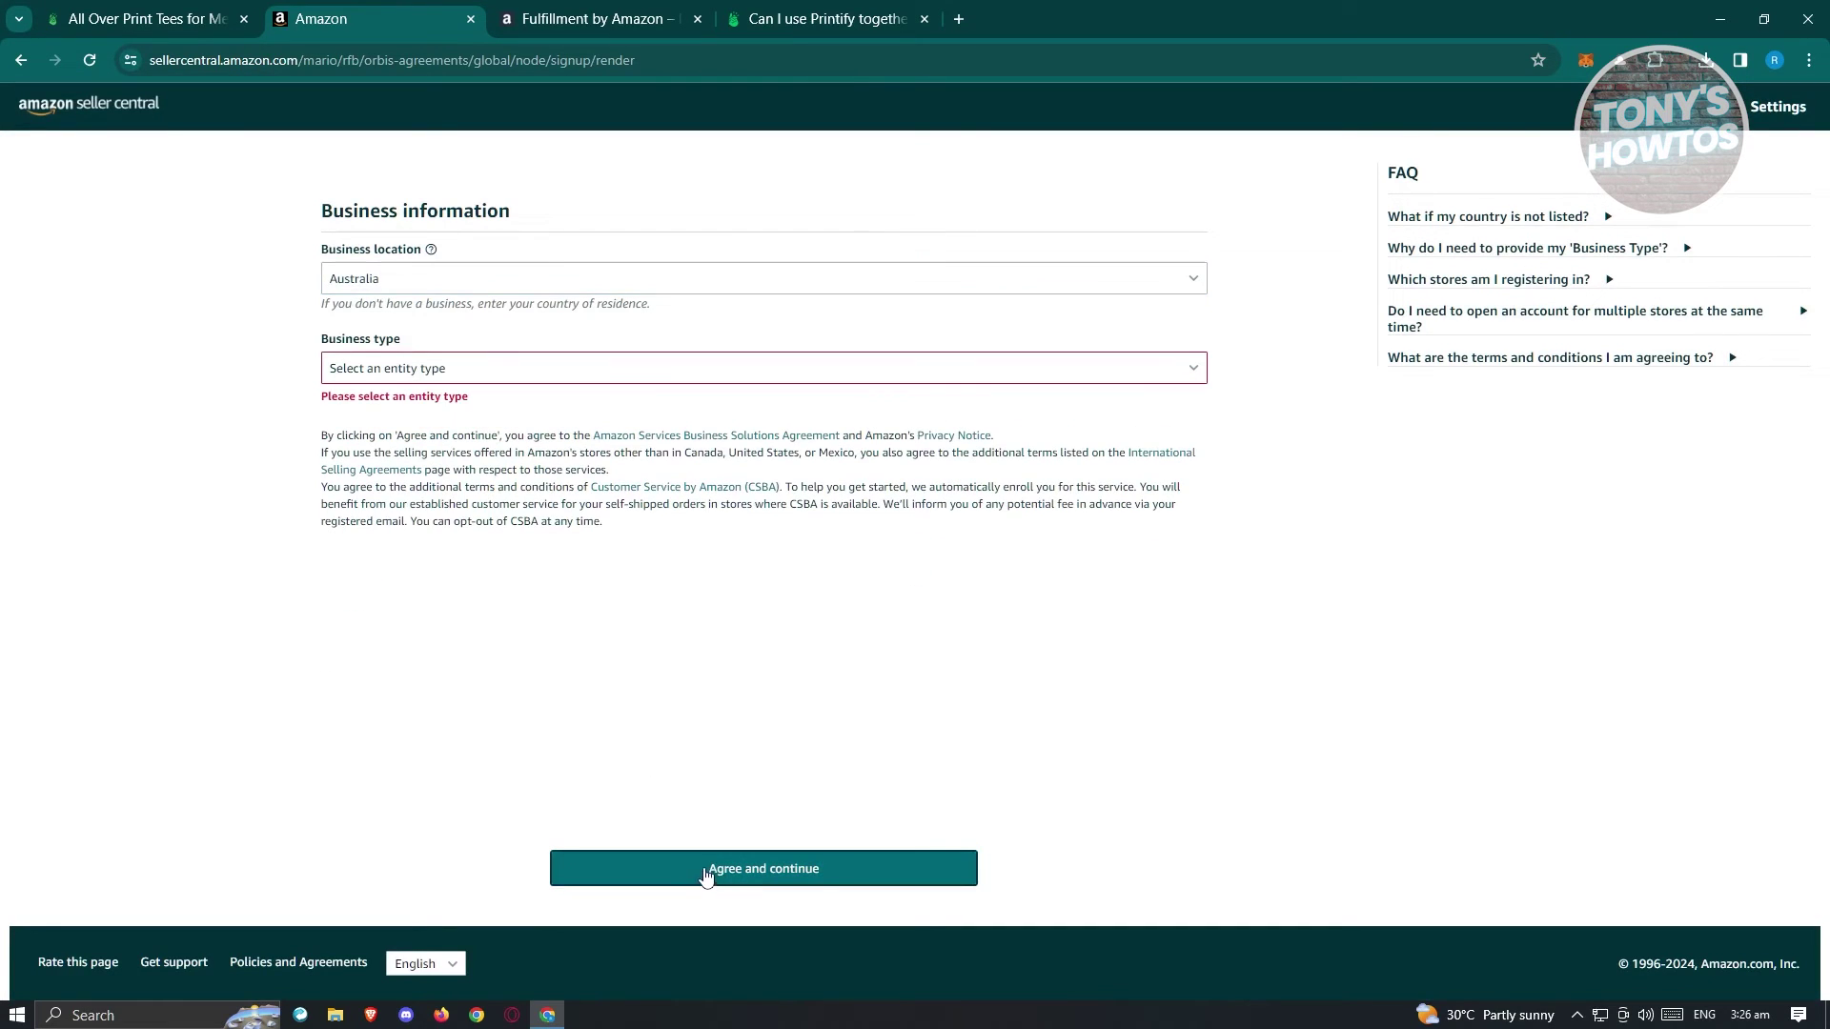
Set the business type to "None, I am an individual" and go to the first name field.
click(492, 377)
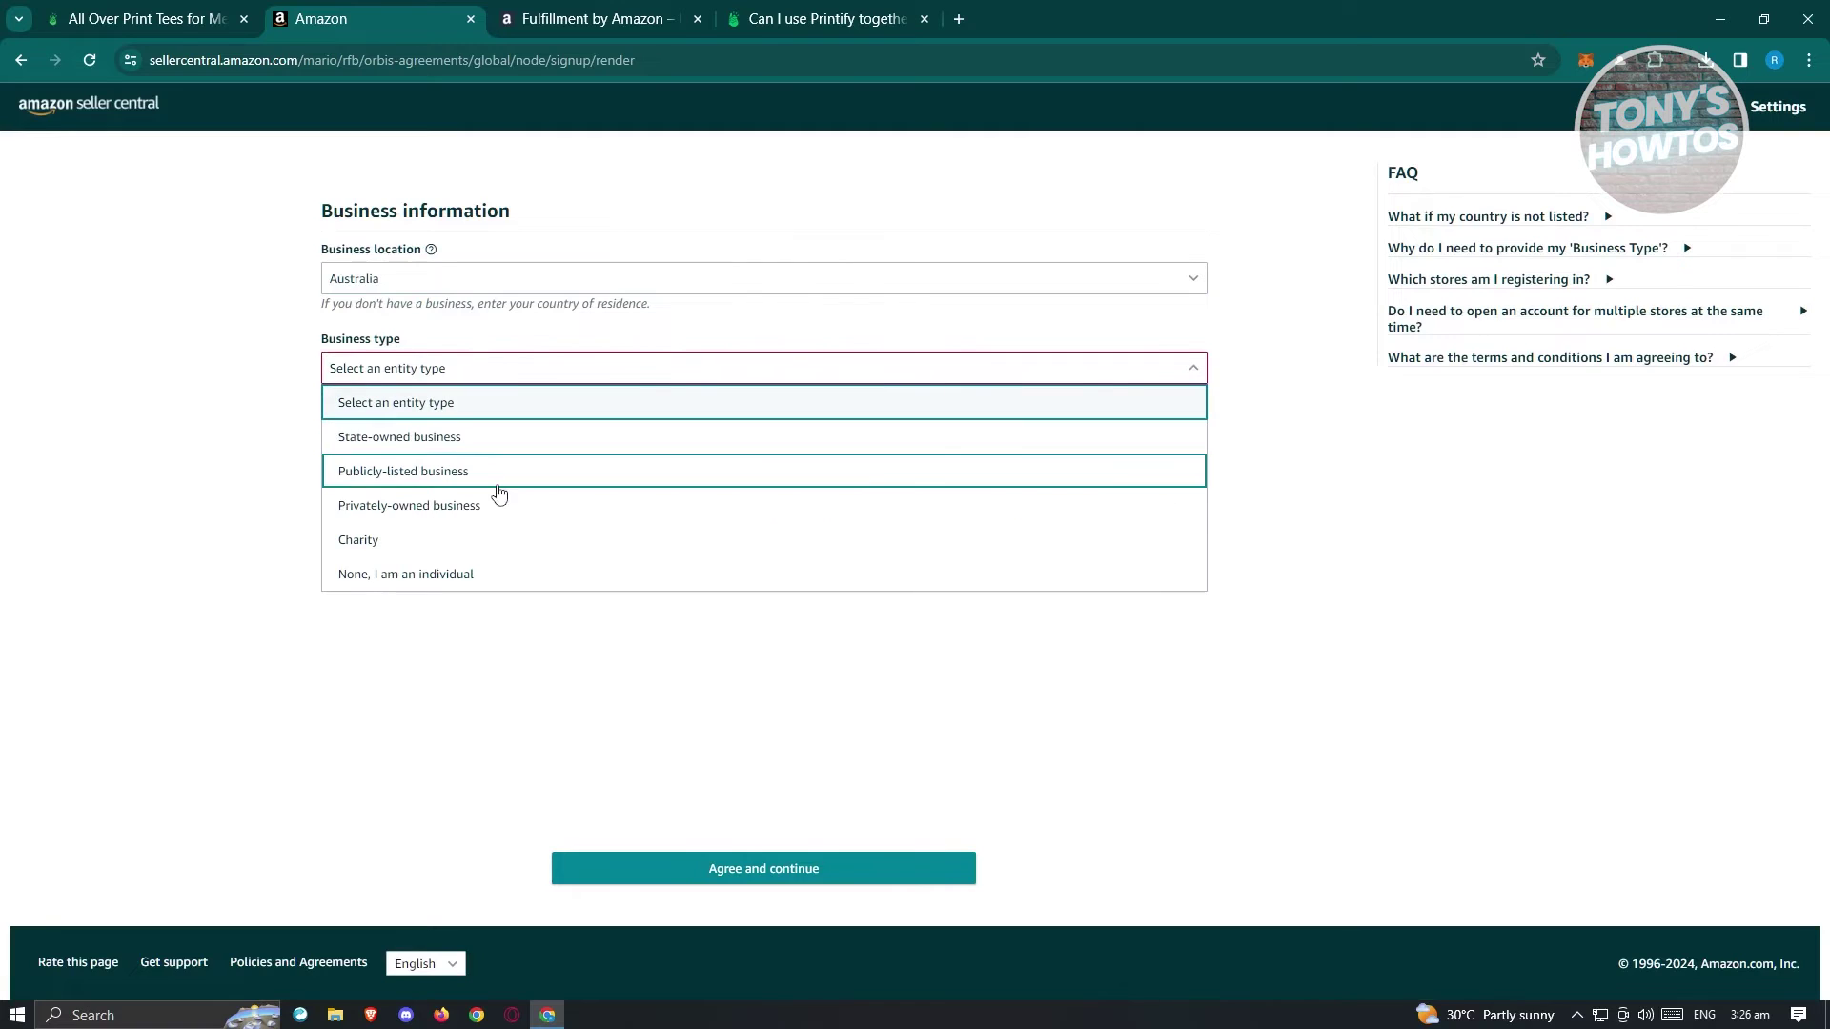
click(462, 575)
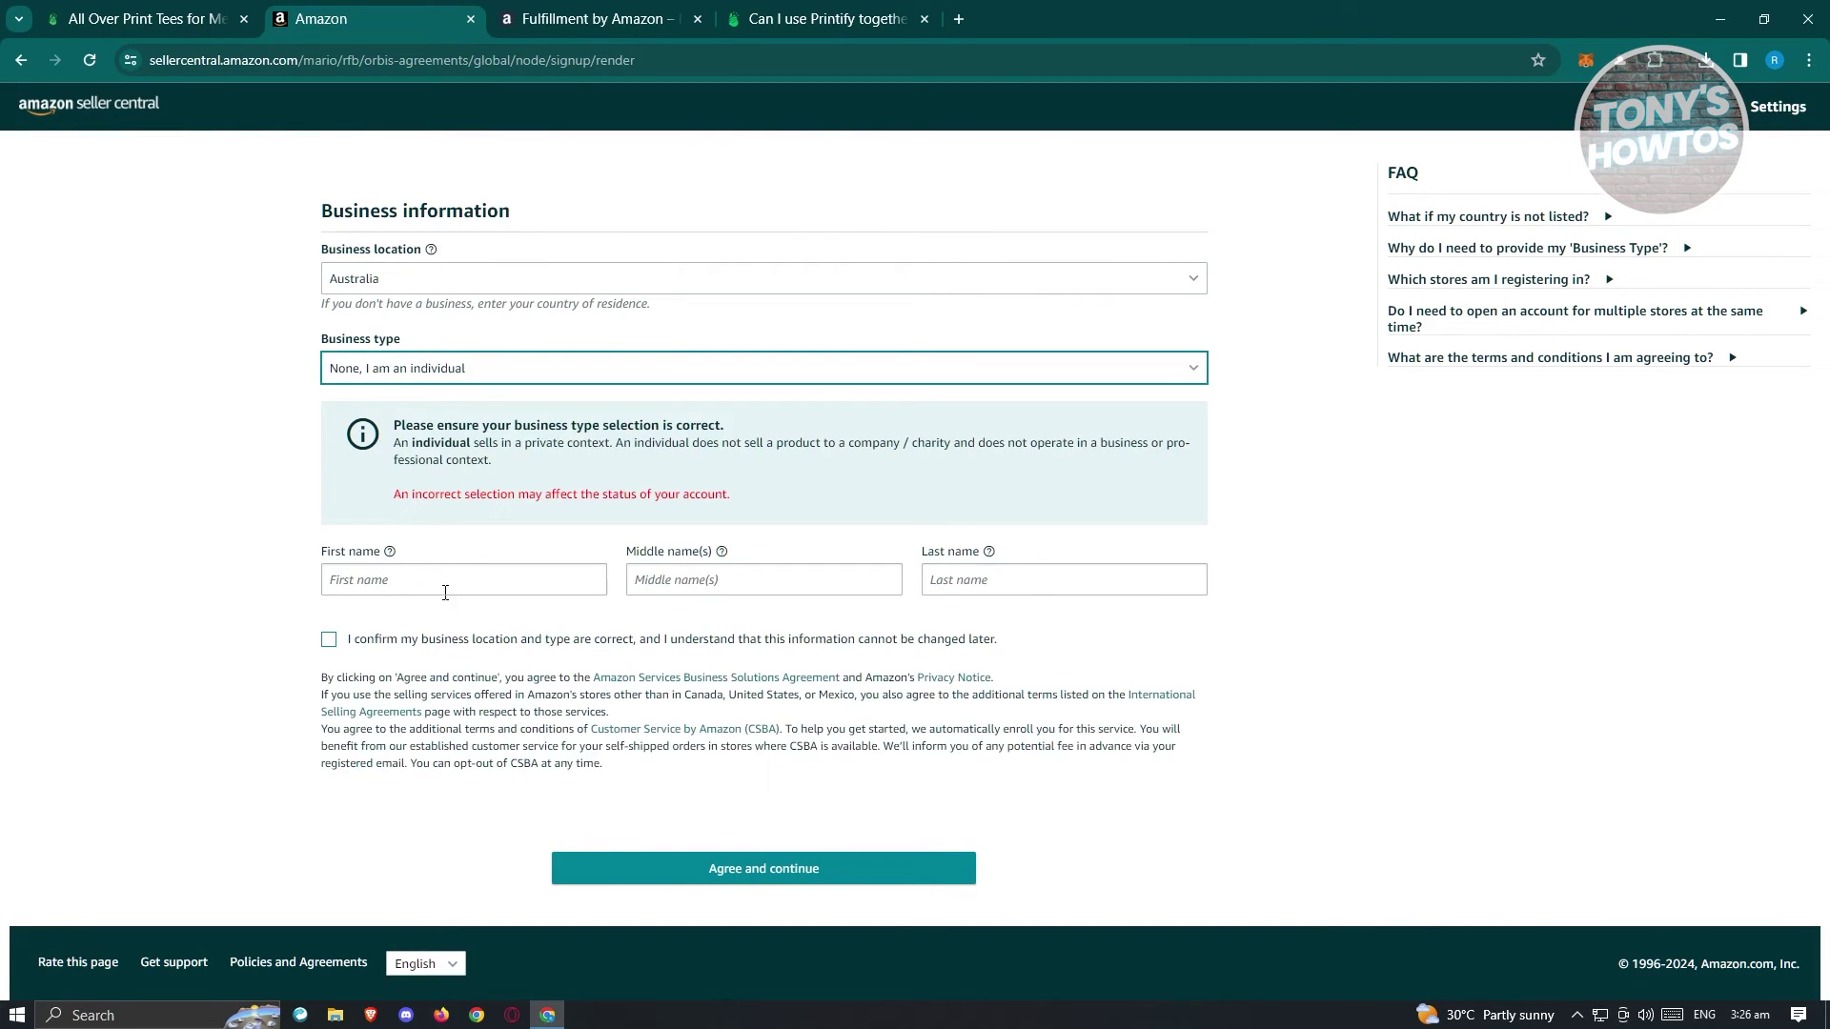
click(469, 574)
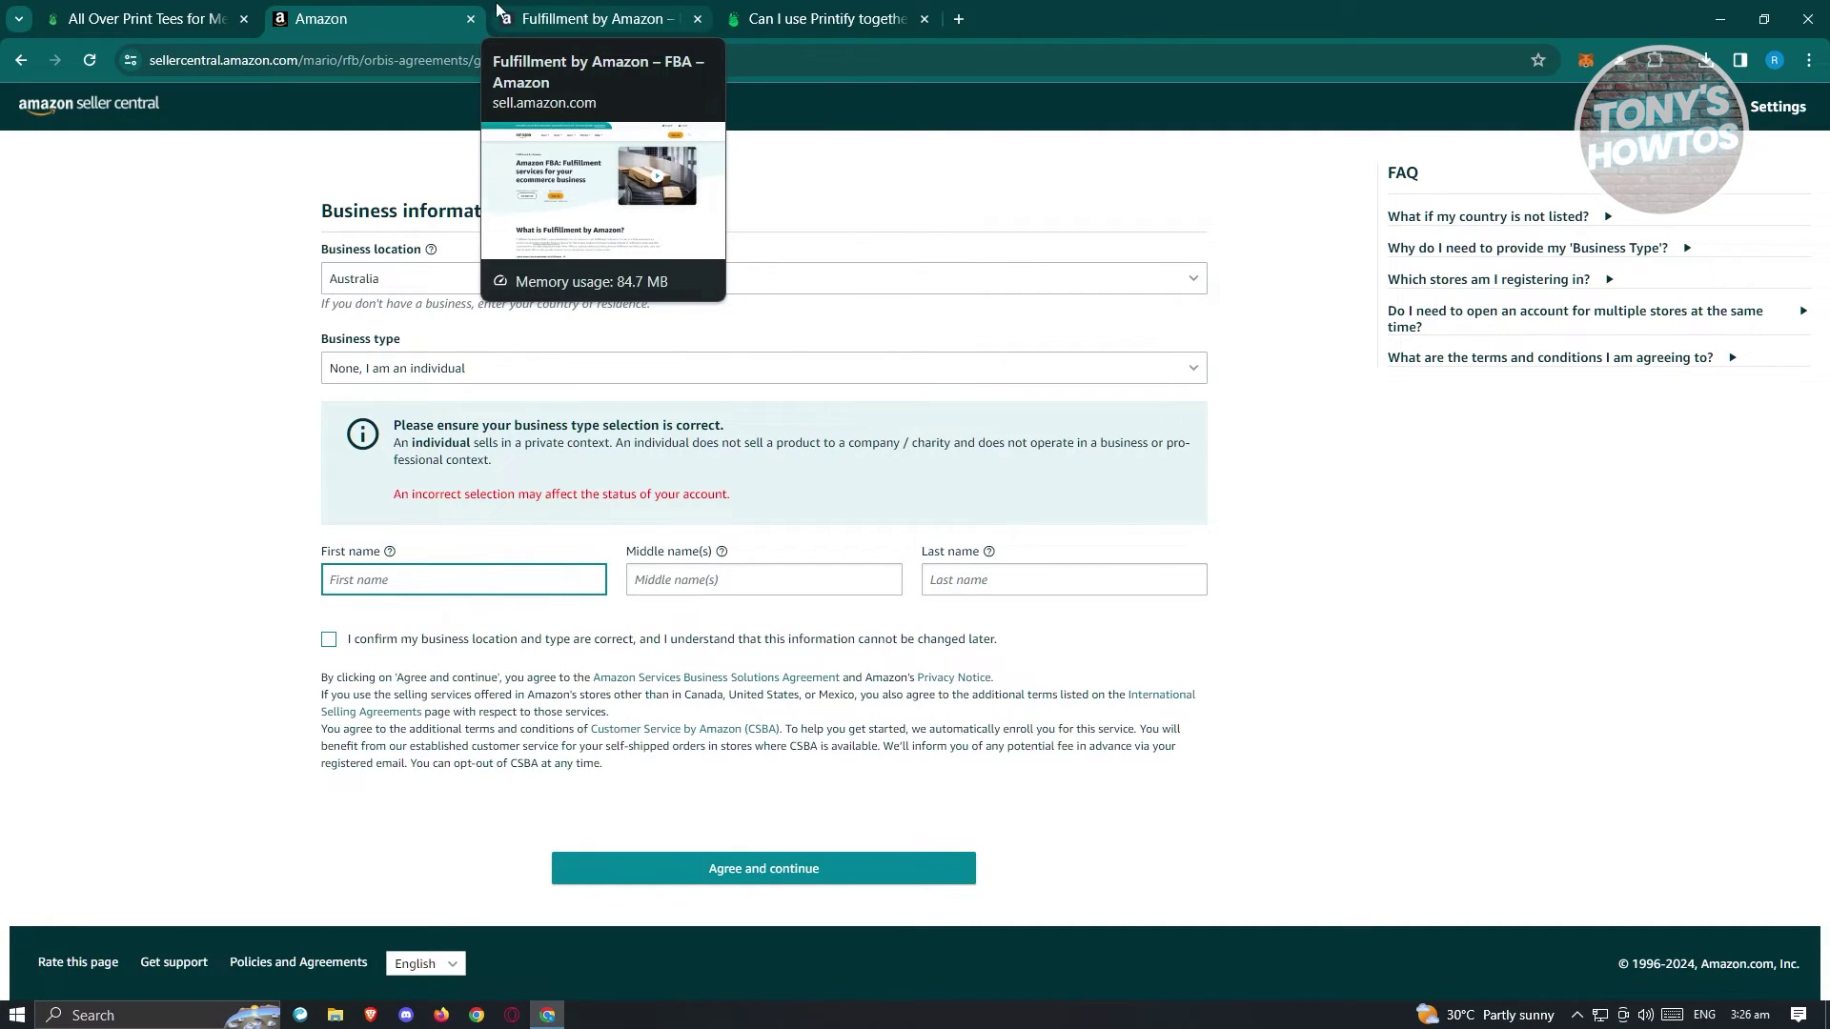
Look at the Printify product list and switch to the Fulfillment by Amazon page.
click(148, 18)
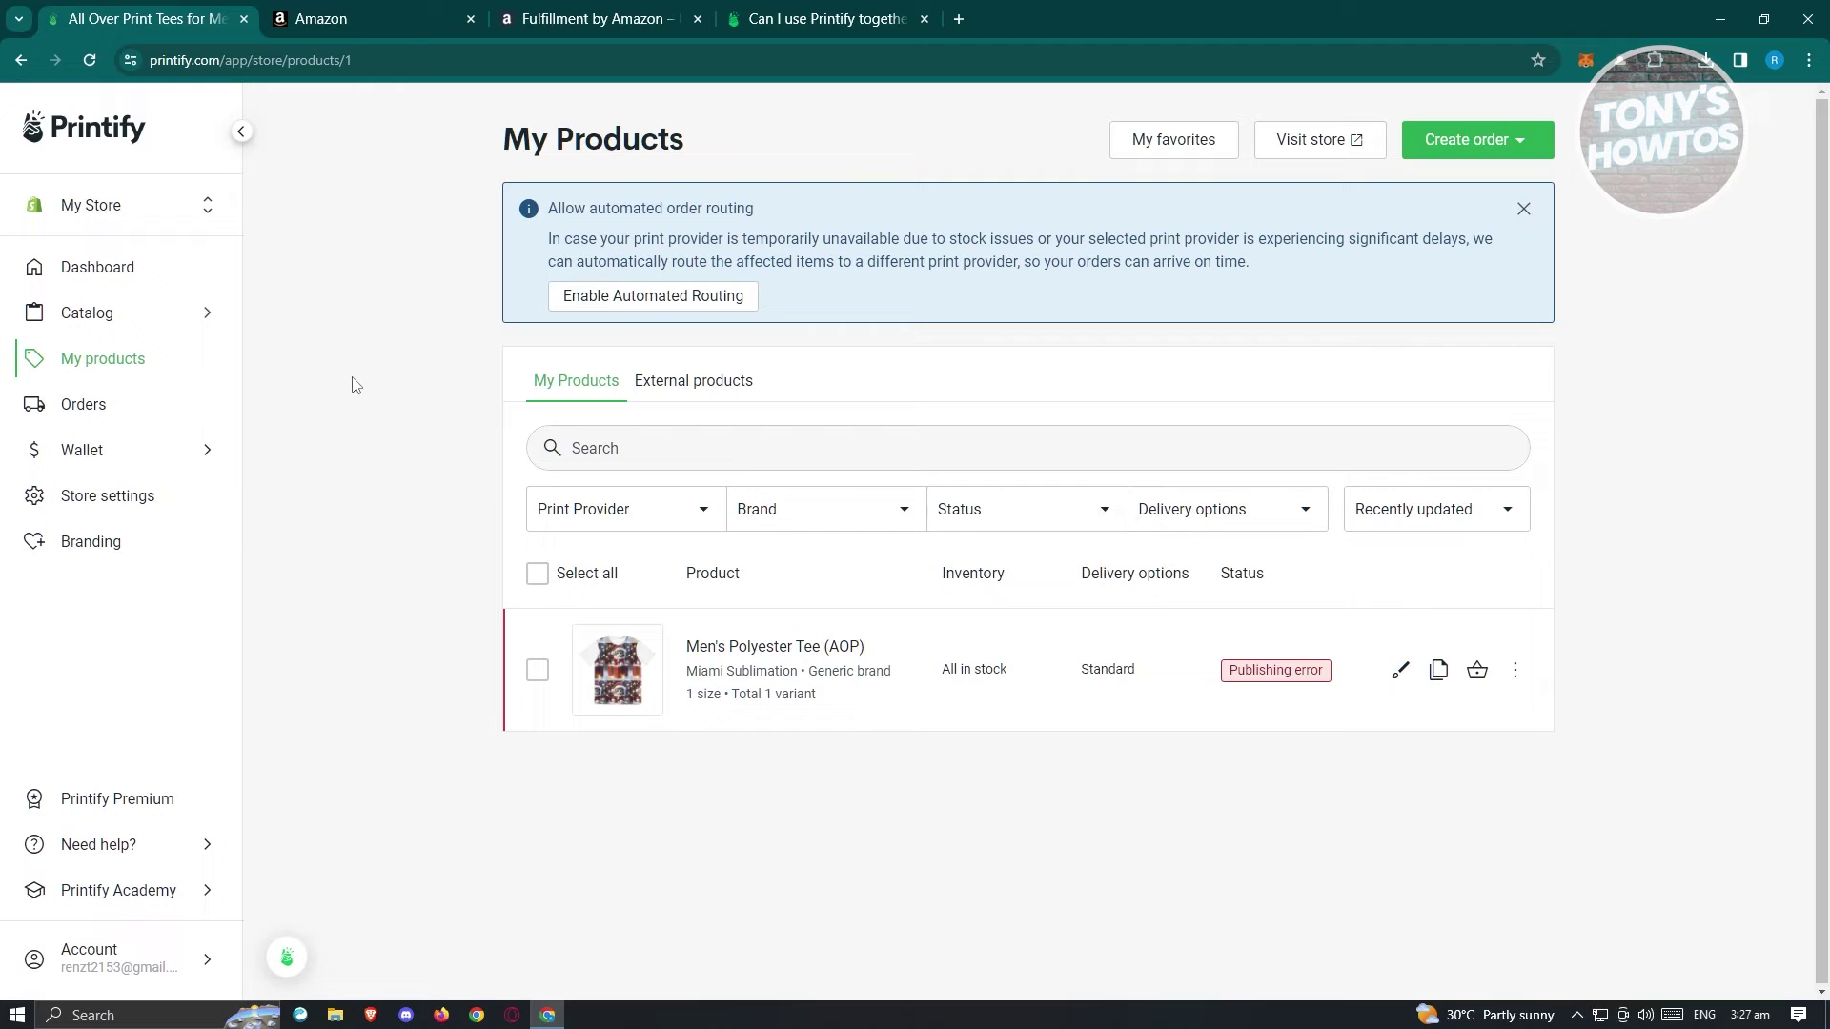
click(585, 10)
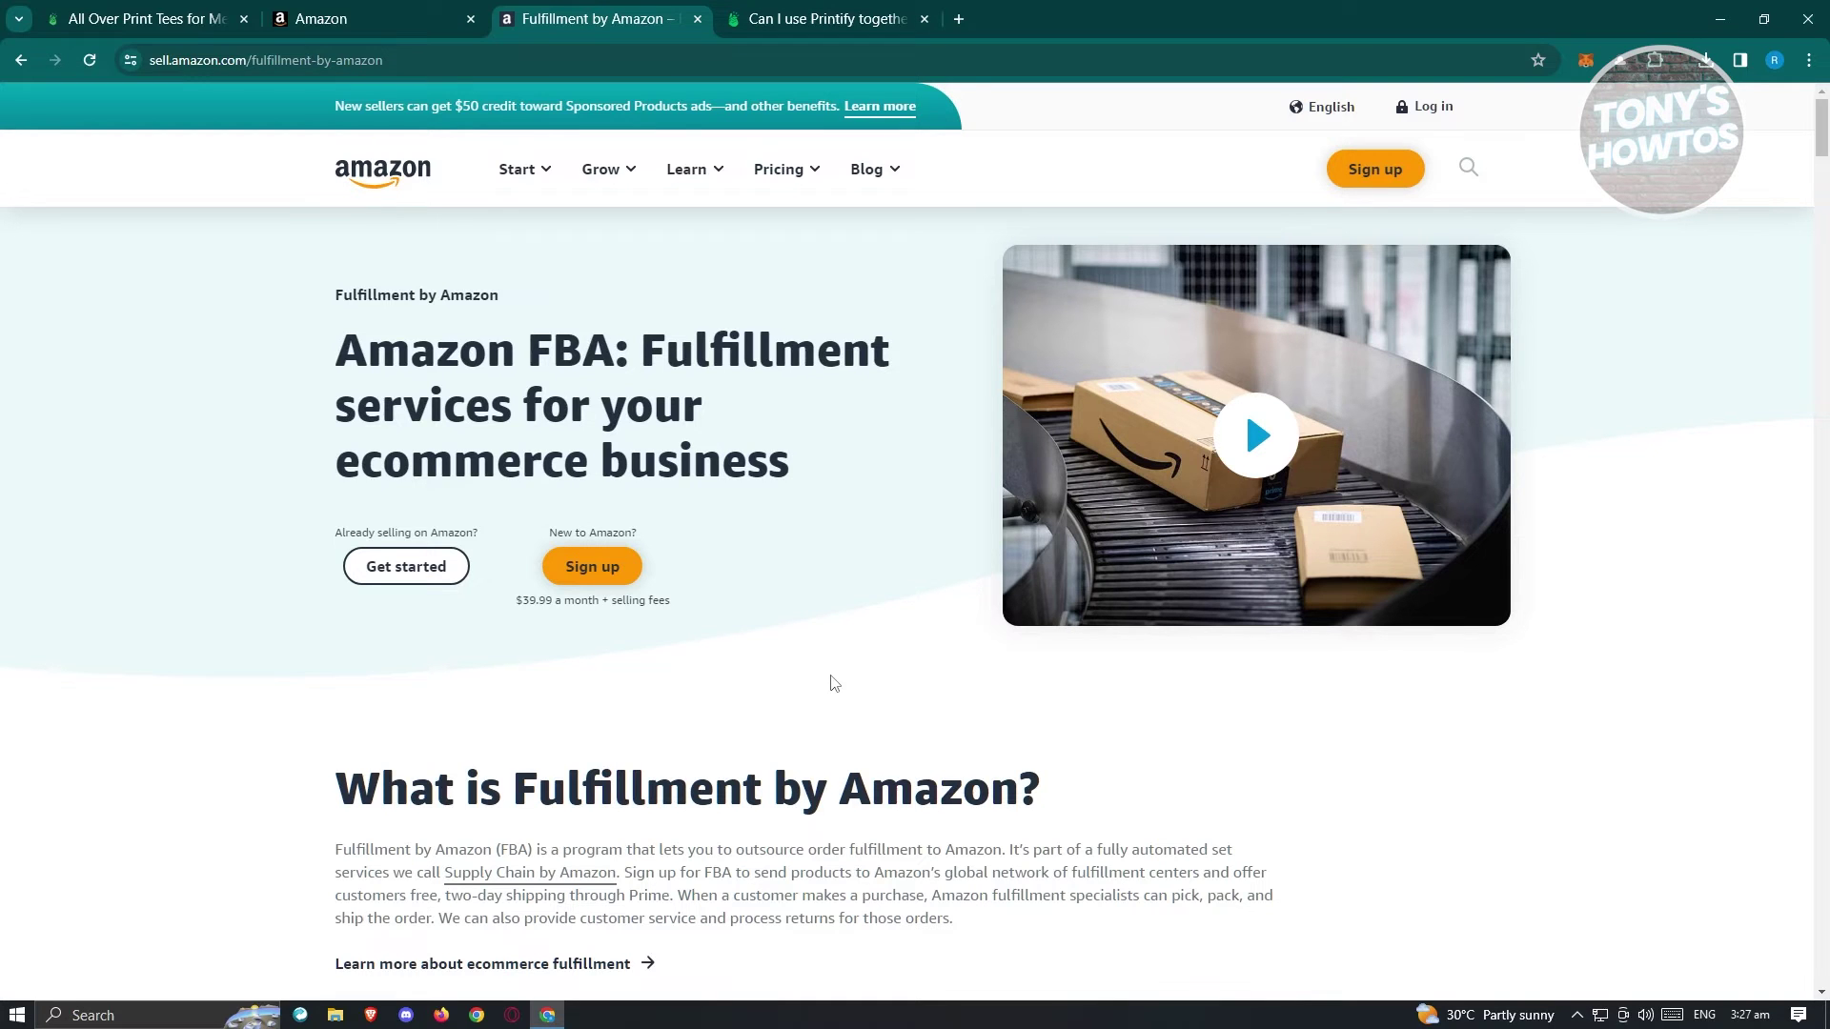
Read the Printify help article on using Fulfillment by Amazon, covering plan requirements, available products and the FBA order form.
click(791, 17)
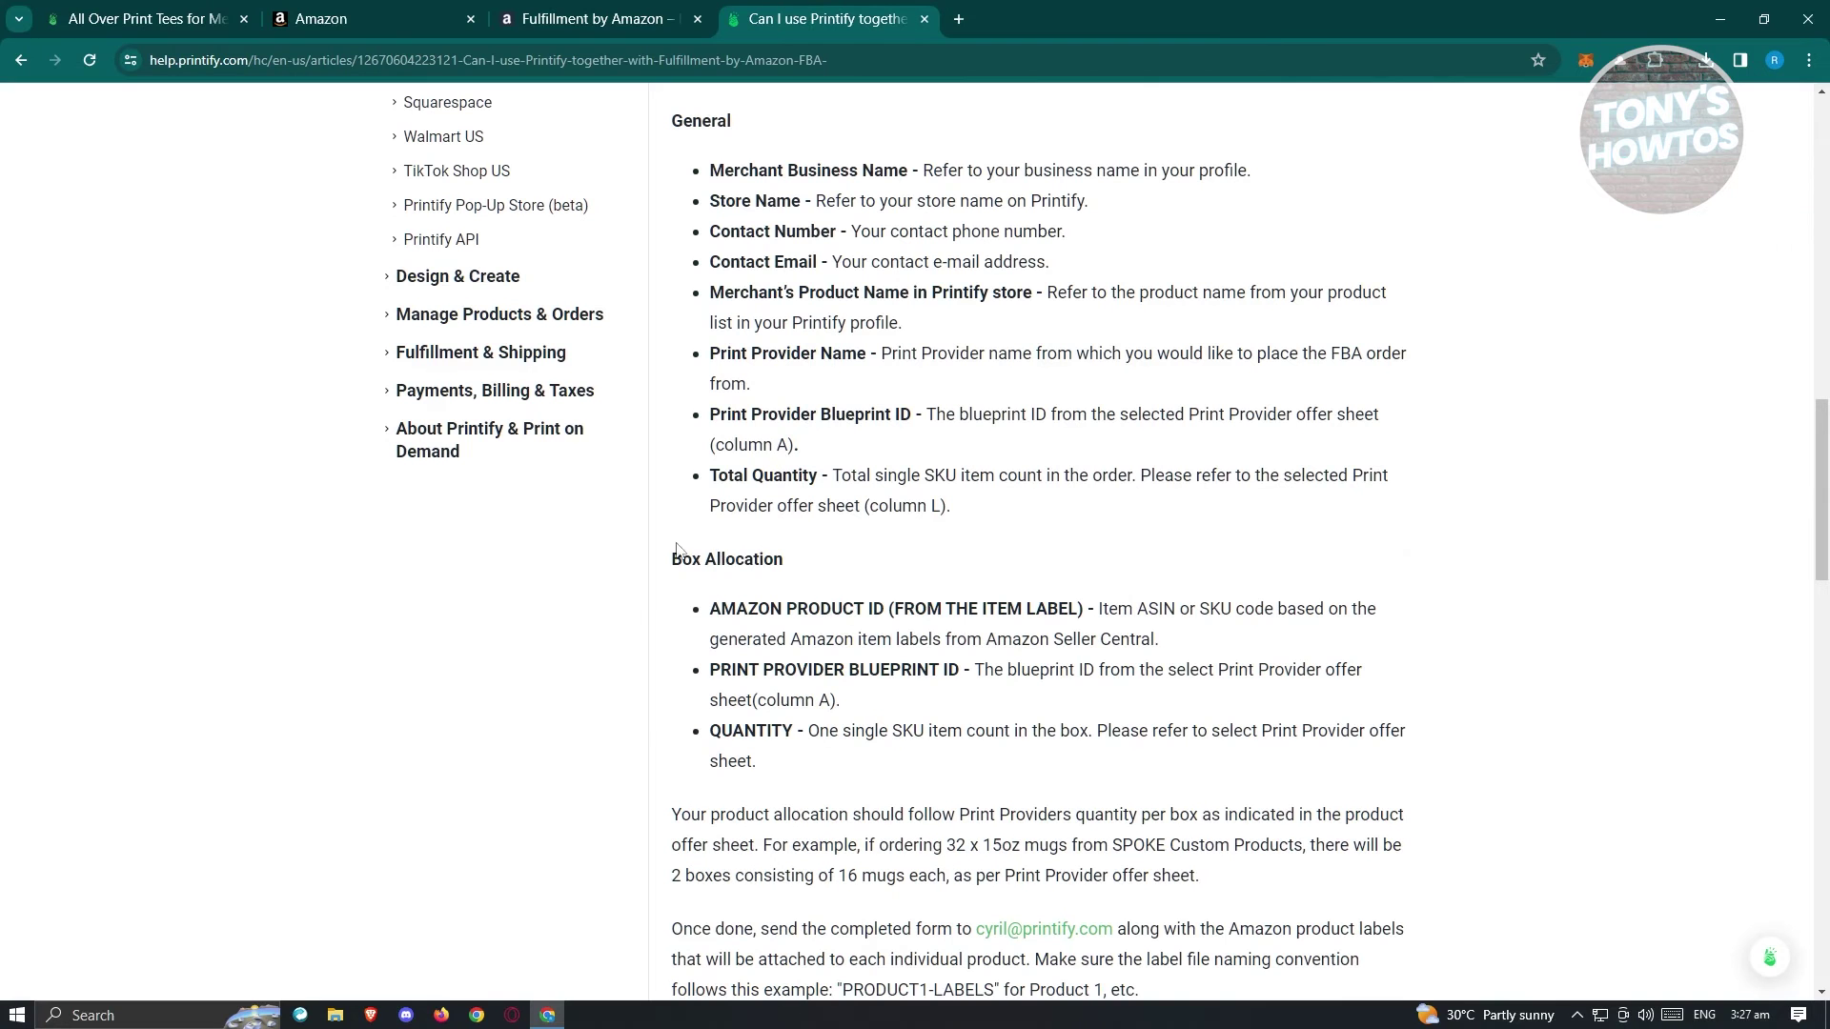
scroll(677, 550, up, 10)
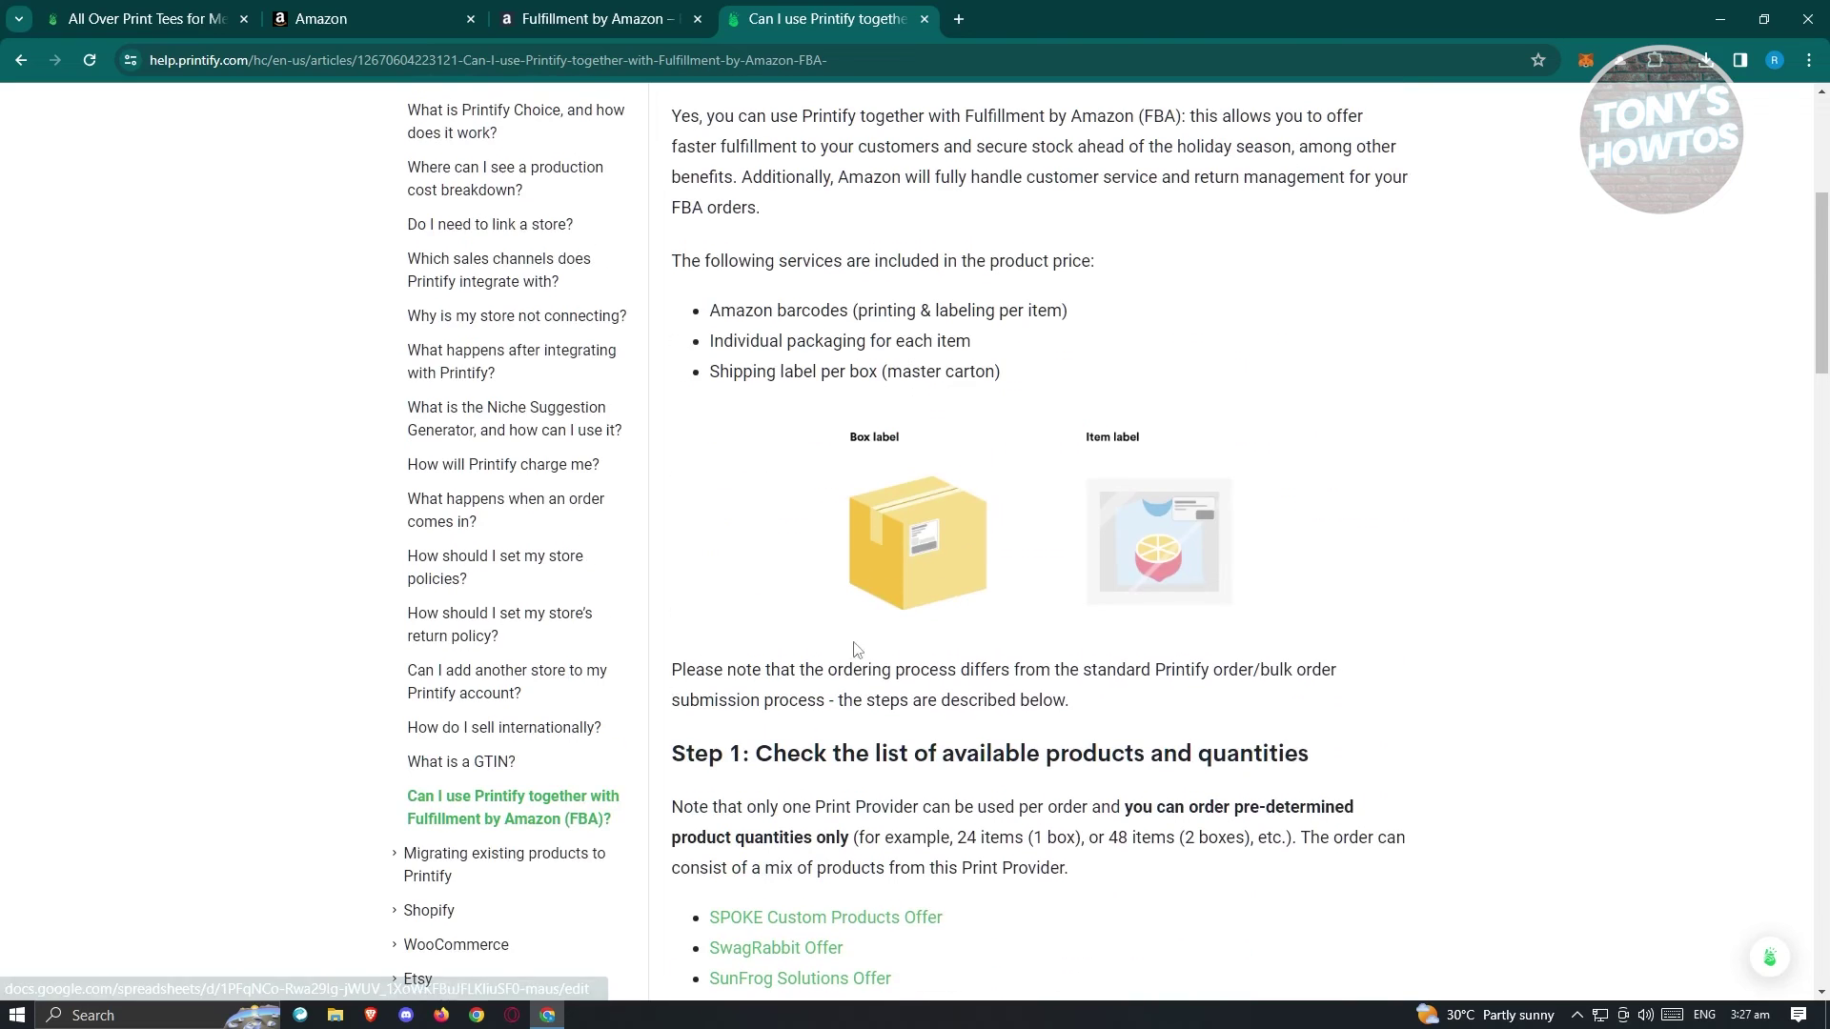
scroll(903, 665, up, 5)
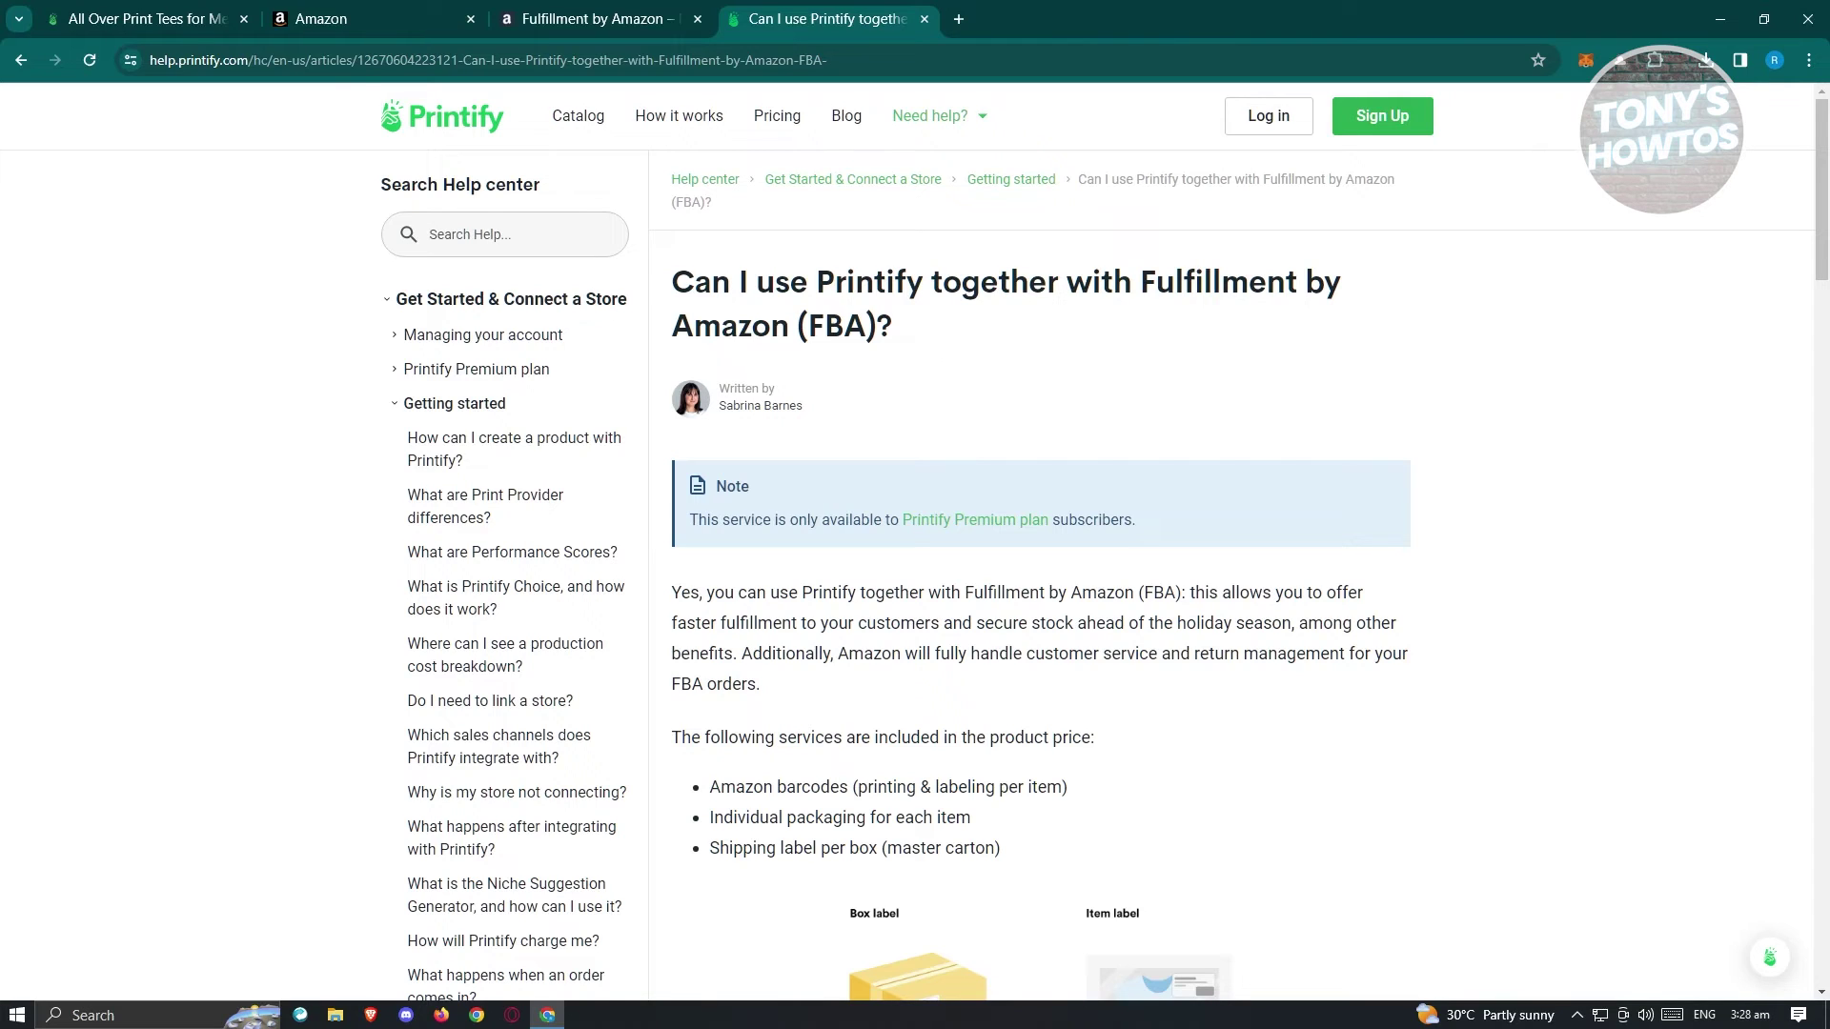
scroll(1421, 651, down, 5)
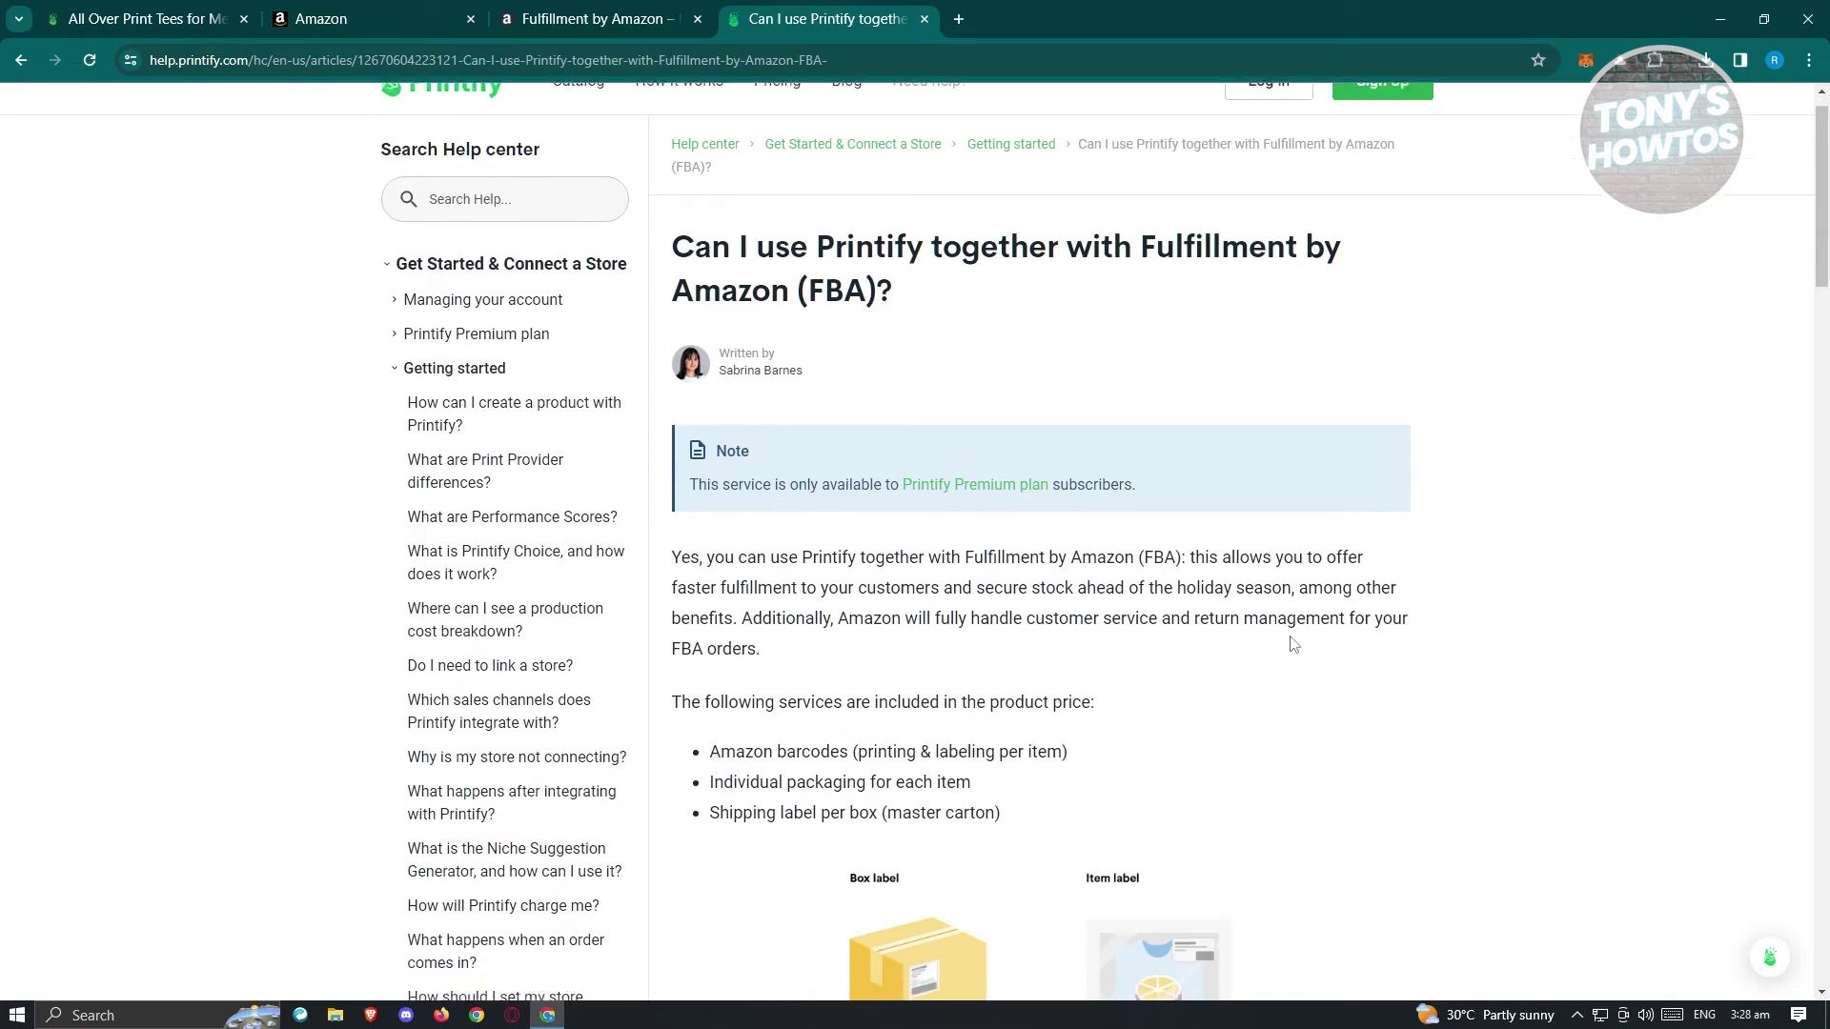
scroll(1421, 652, down, 5)
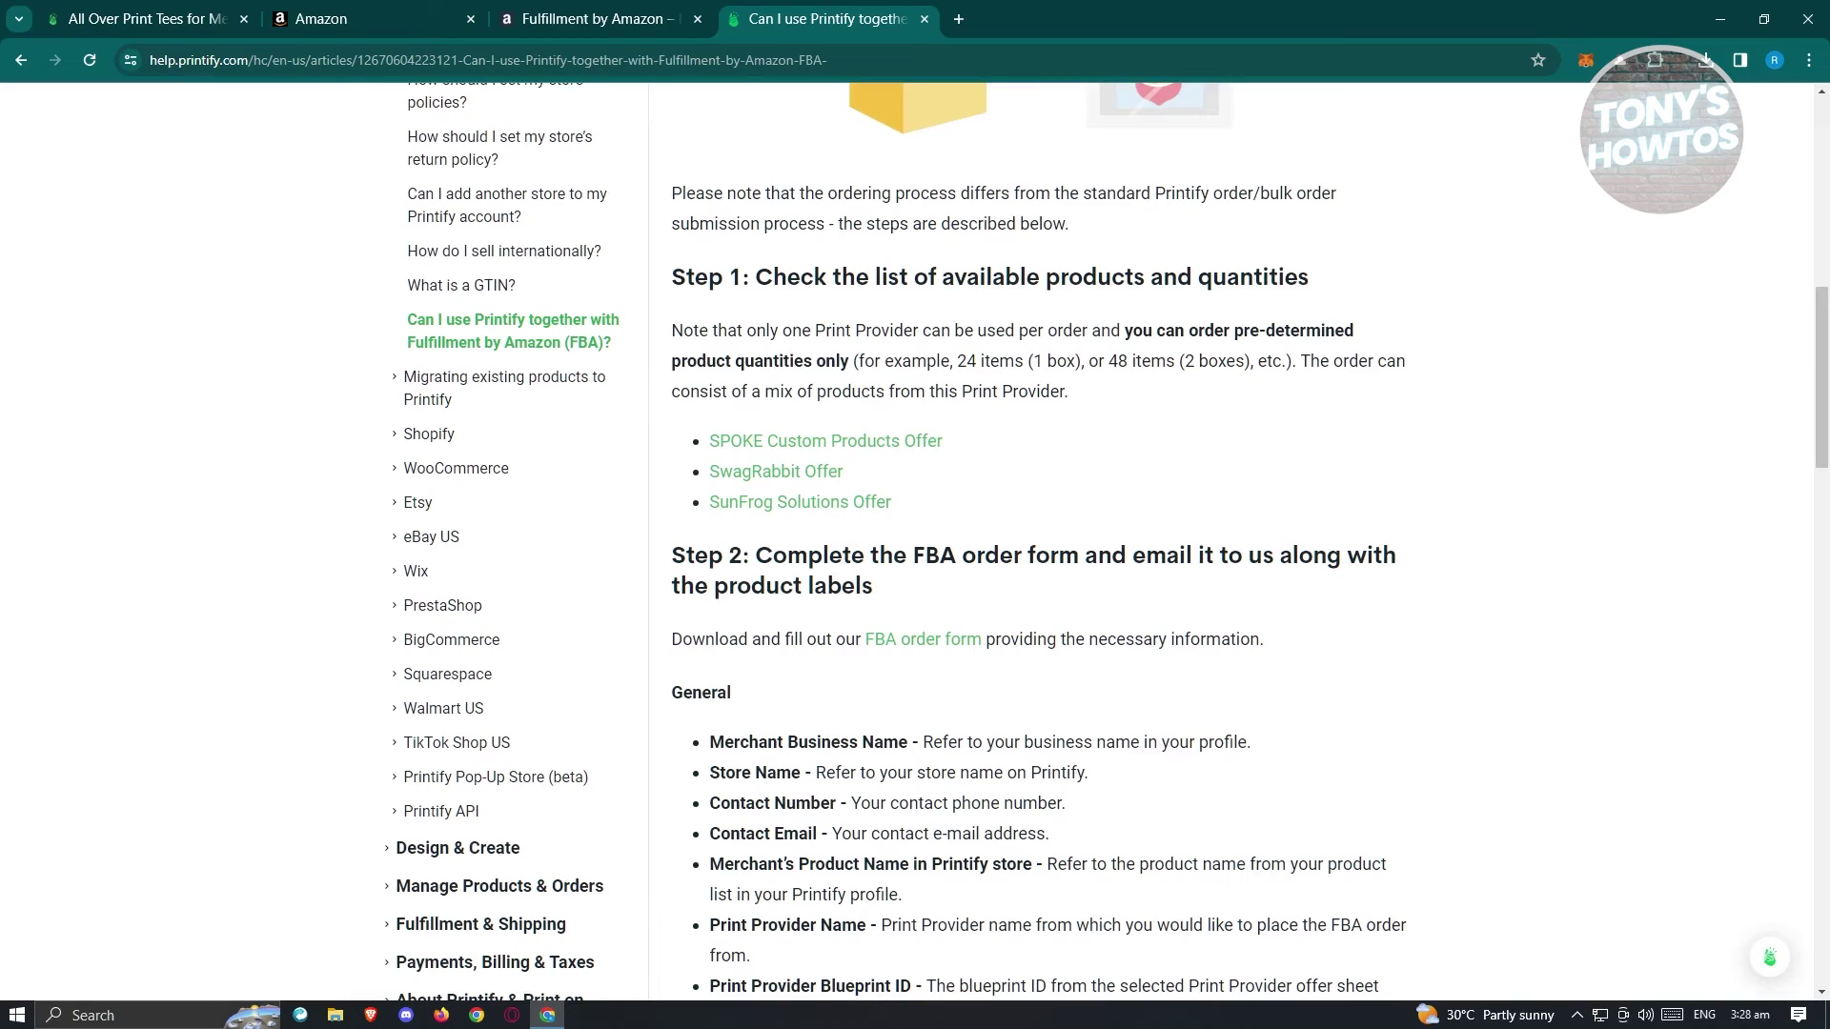
scroll(1037, 601, down, 2)
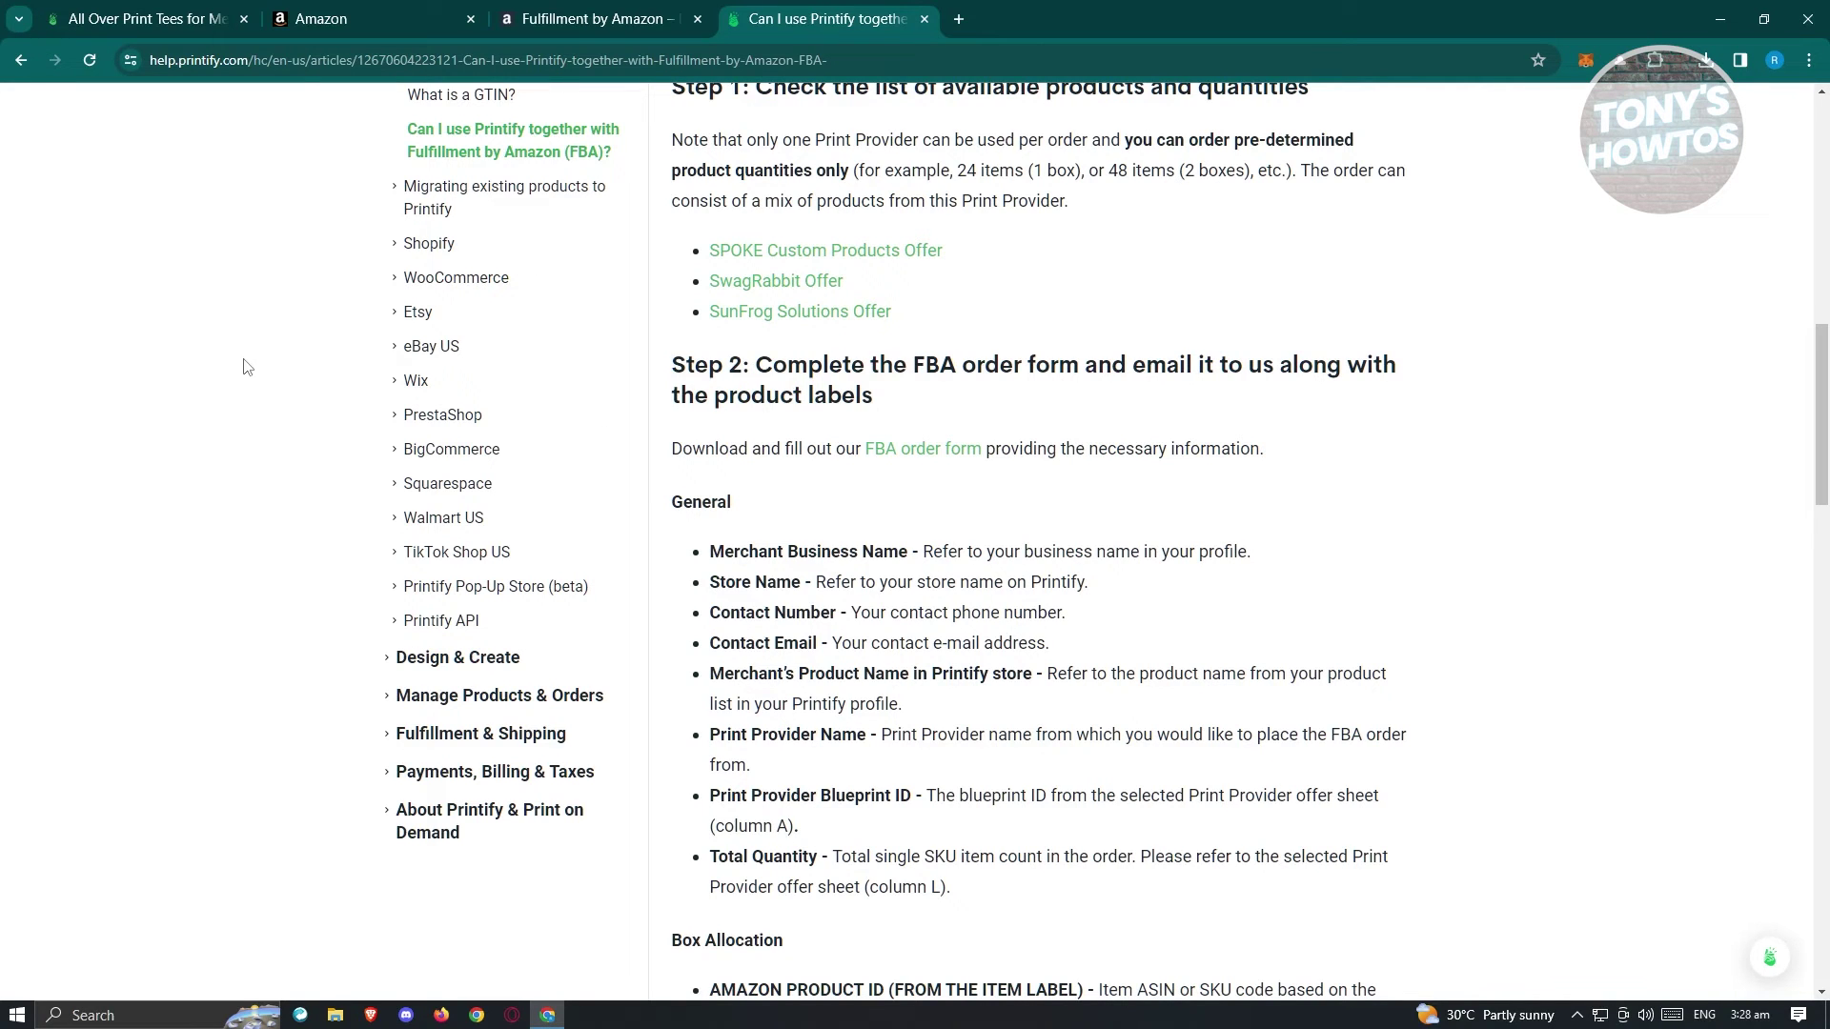
scroll(935, 651, up, 9)
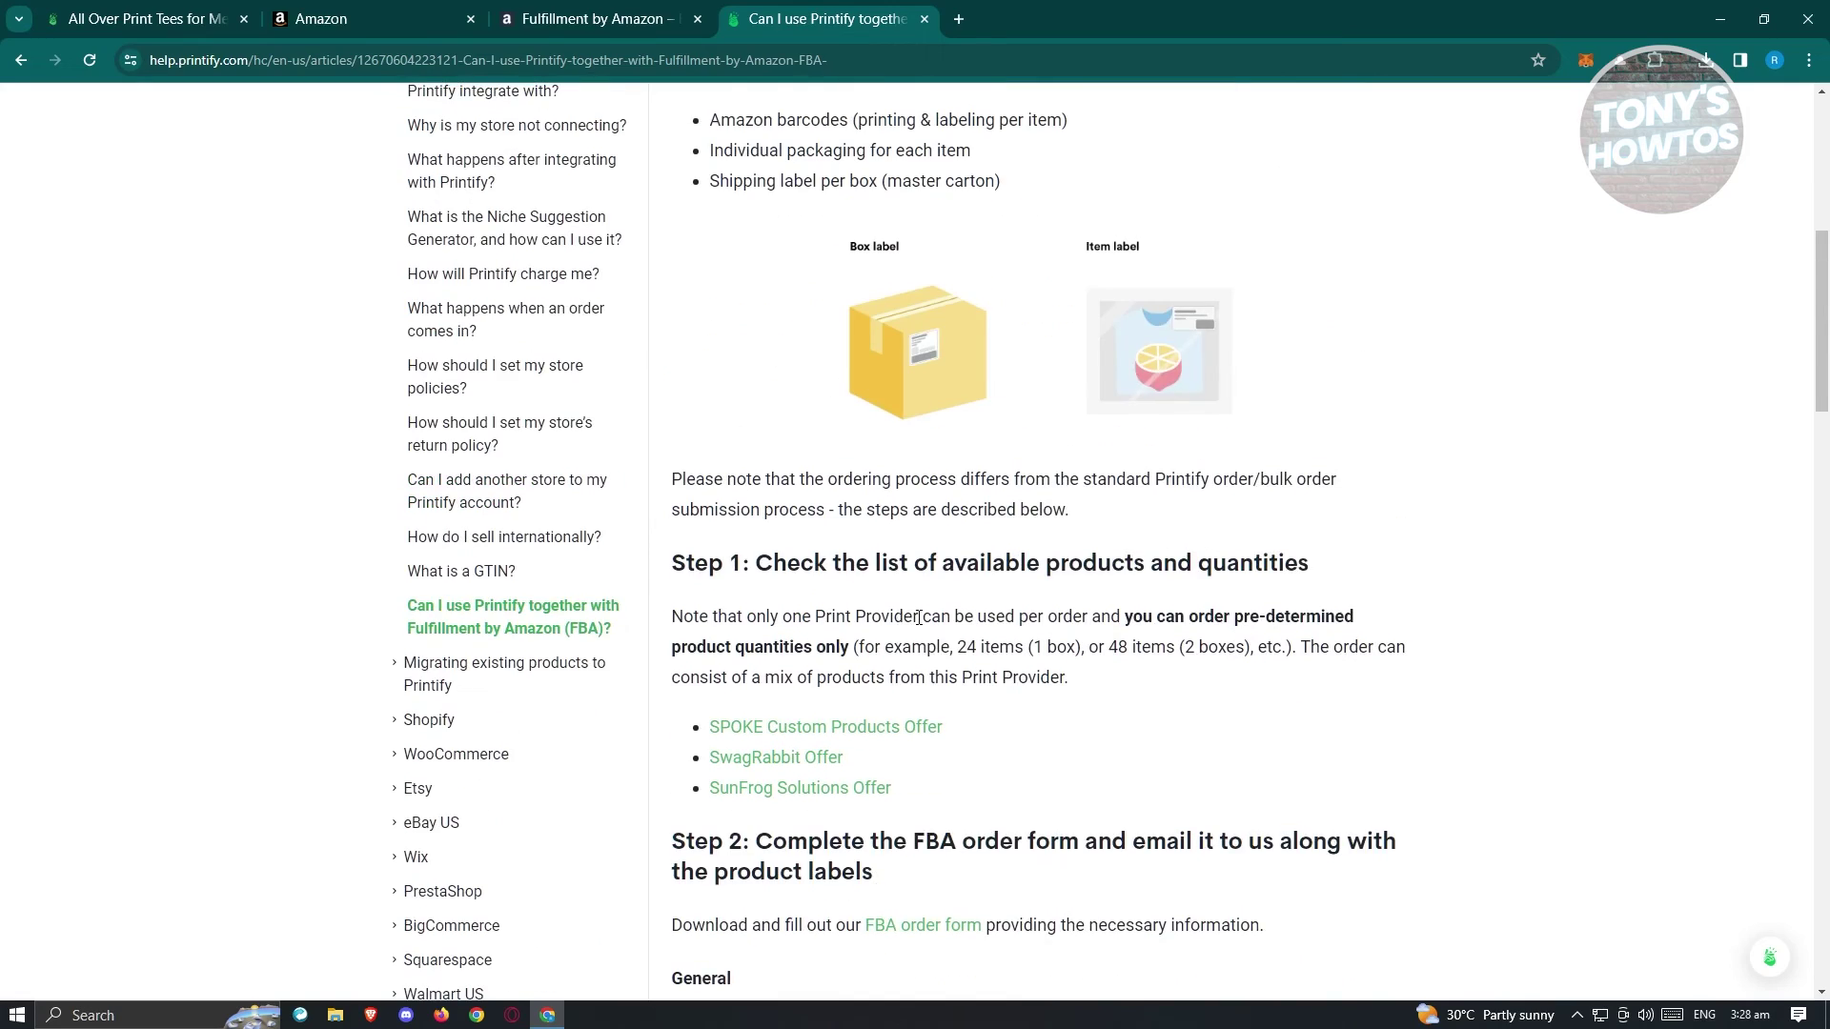
scroll(934, 651, up, 3)
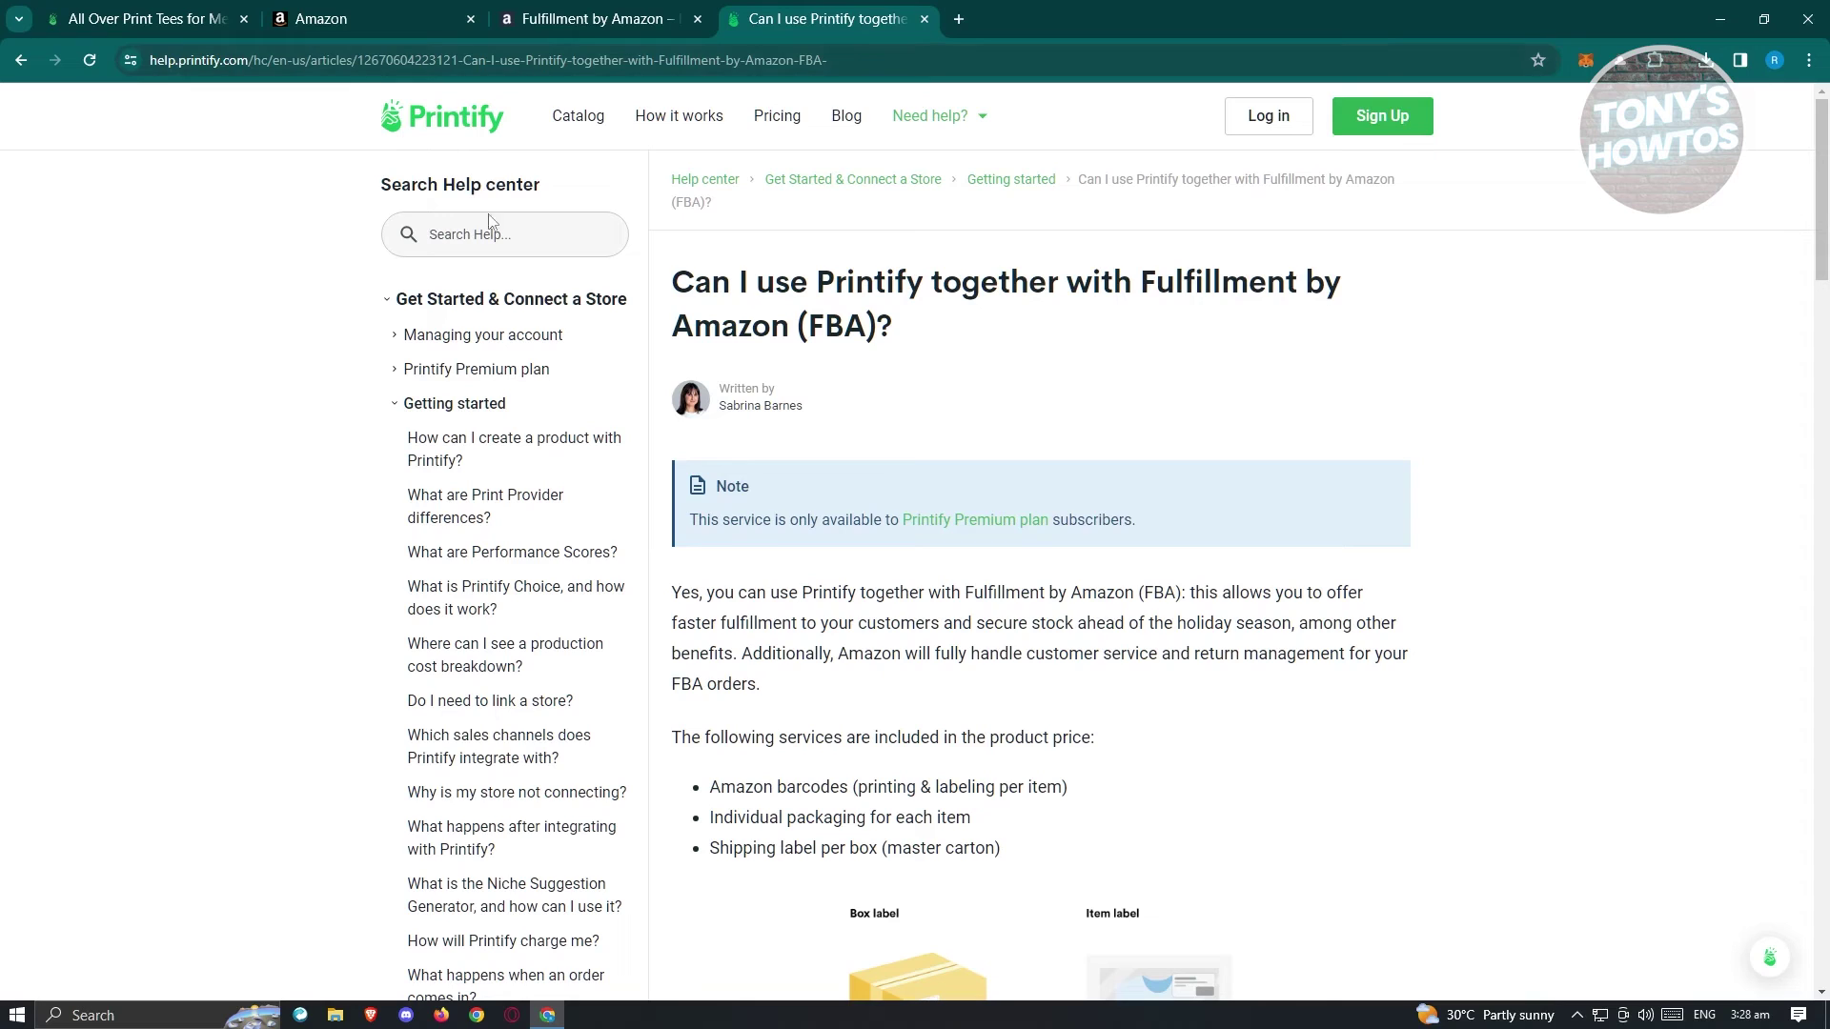
Find the FBA order form section in the help article and open the downloaded FBA-Order-Form (1).xlsx in a maximized Excel window.
drag(682, 283, 878, 325)
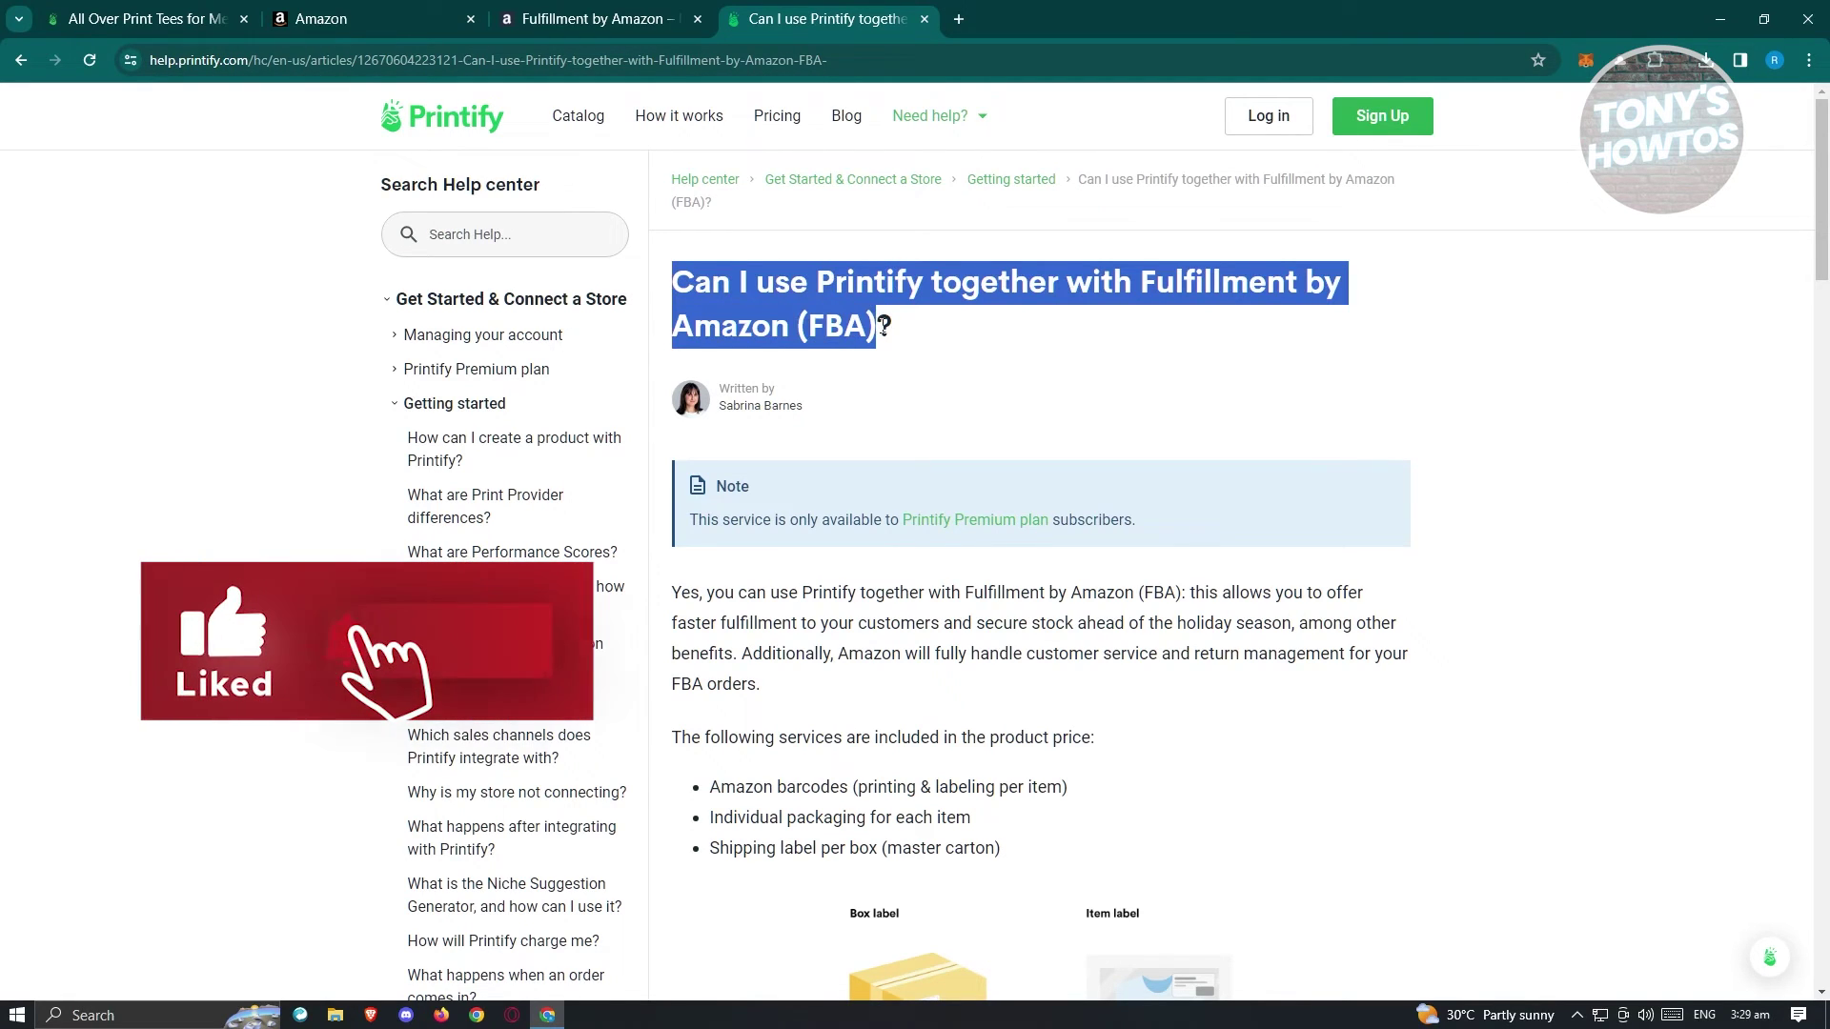
scroll(1016, 498, down, 8)
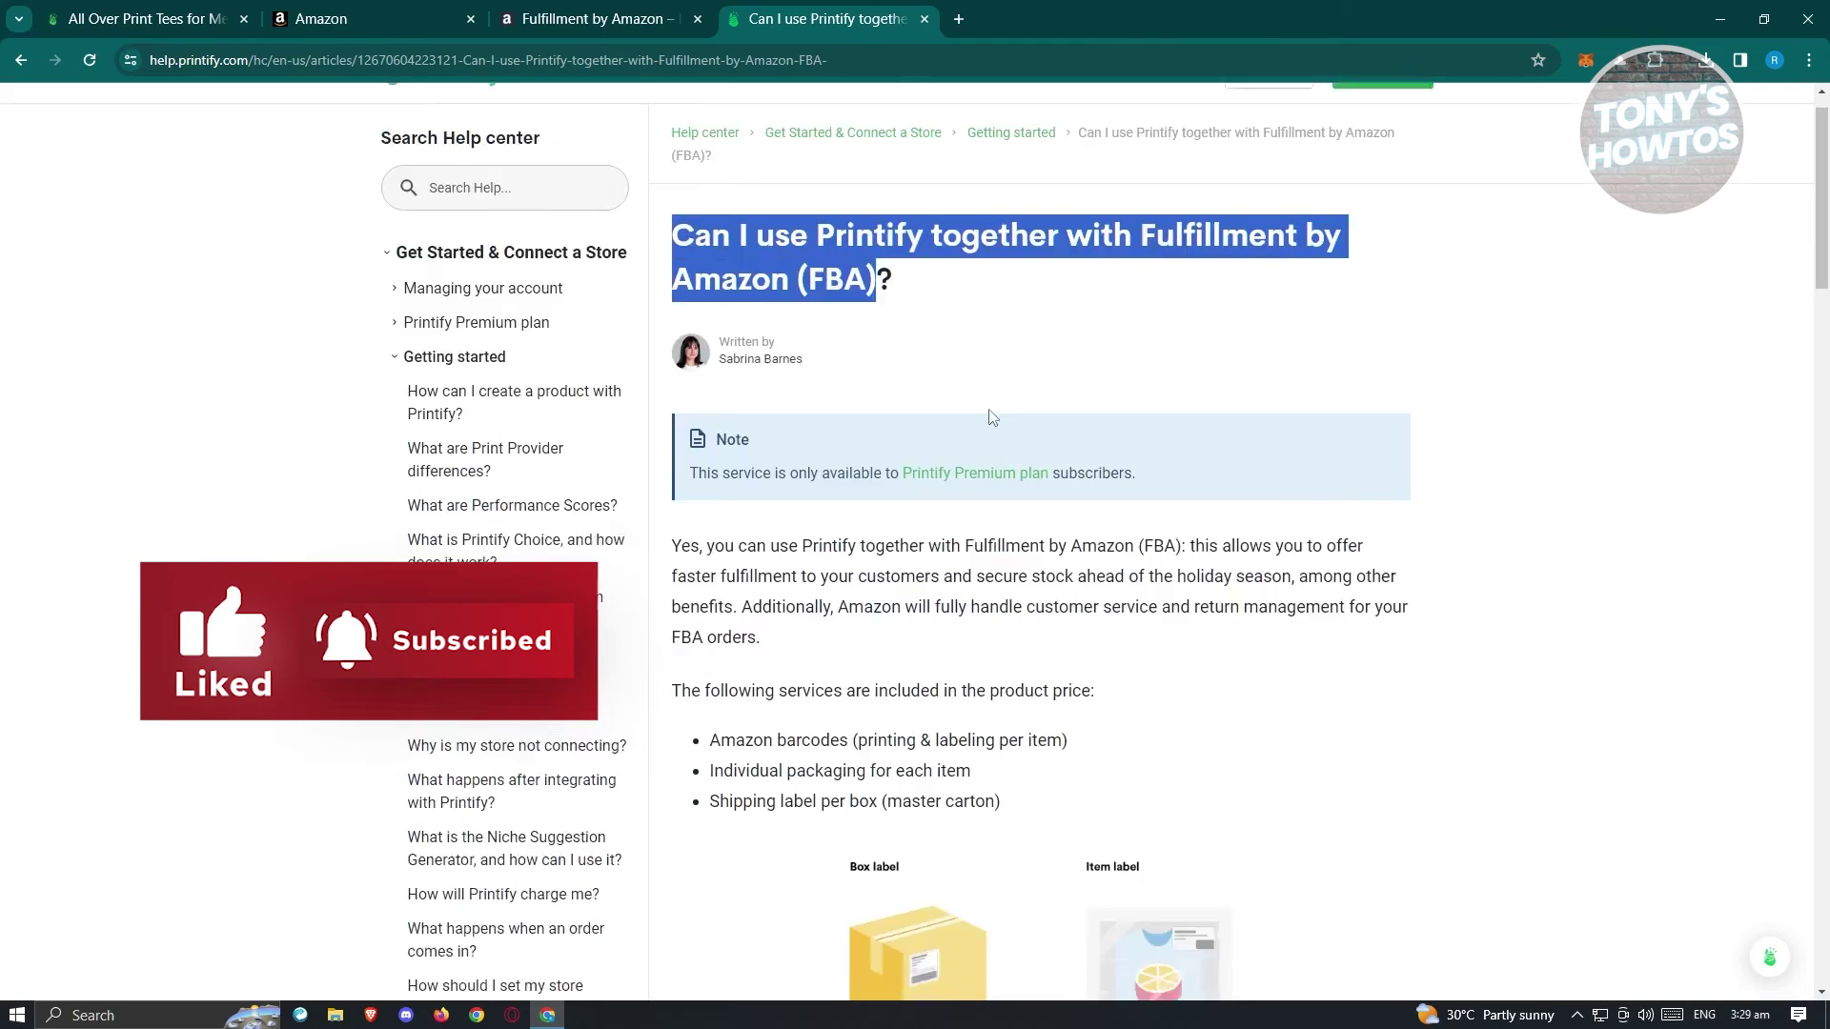
scroll(1012, 544, down, 2)
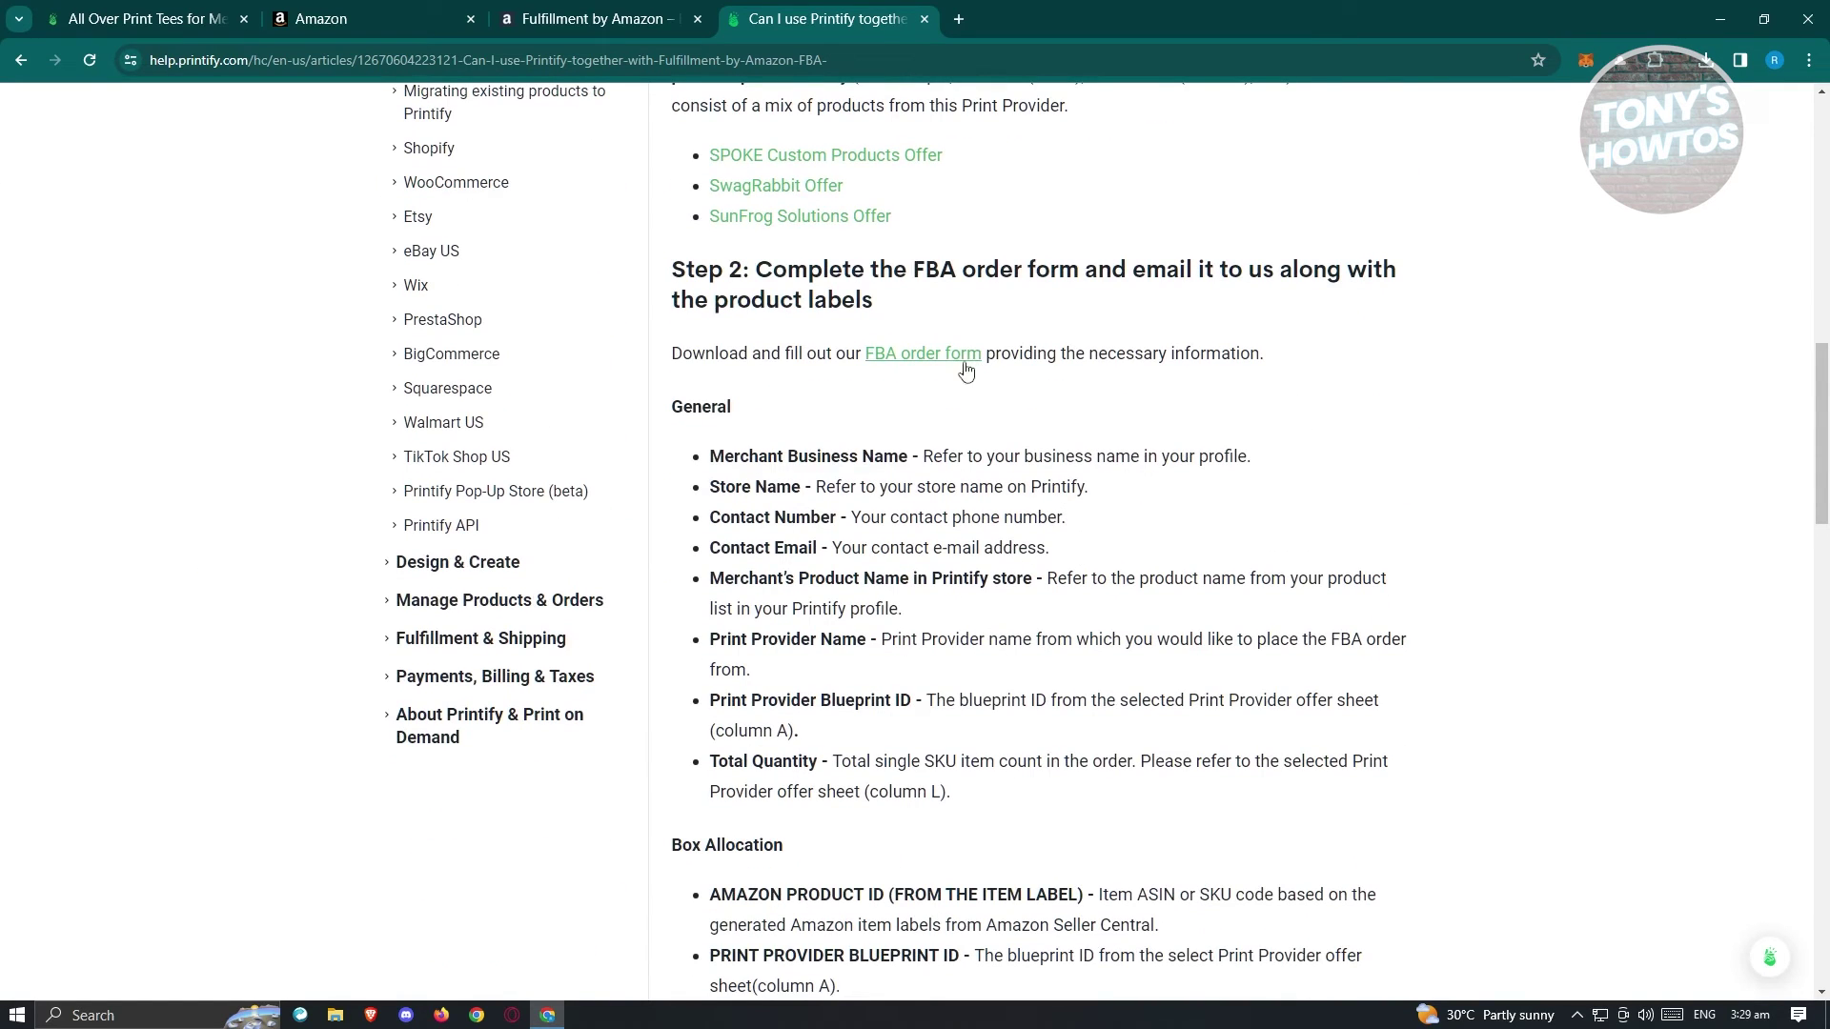
click(1708, 63)
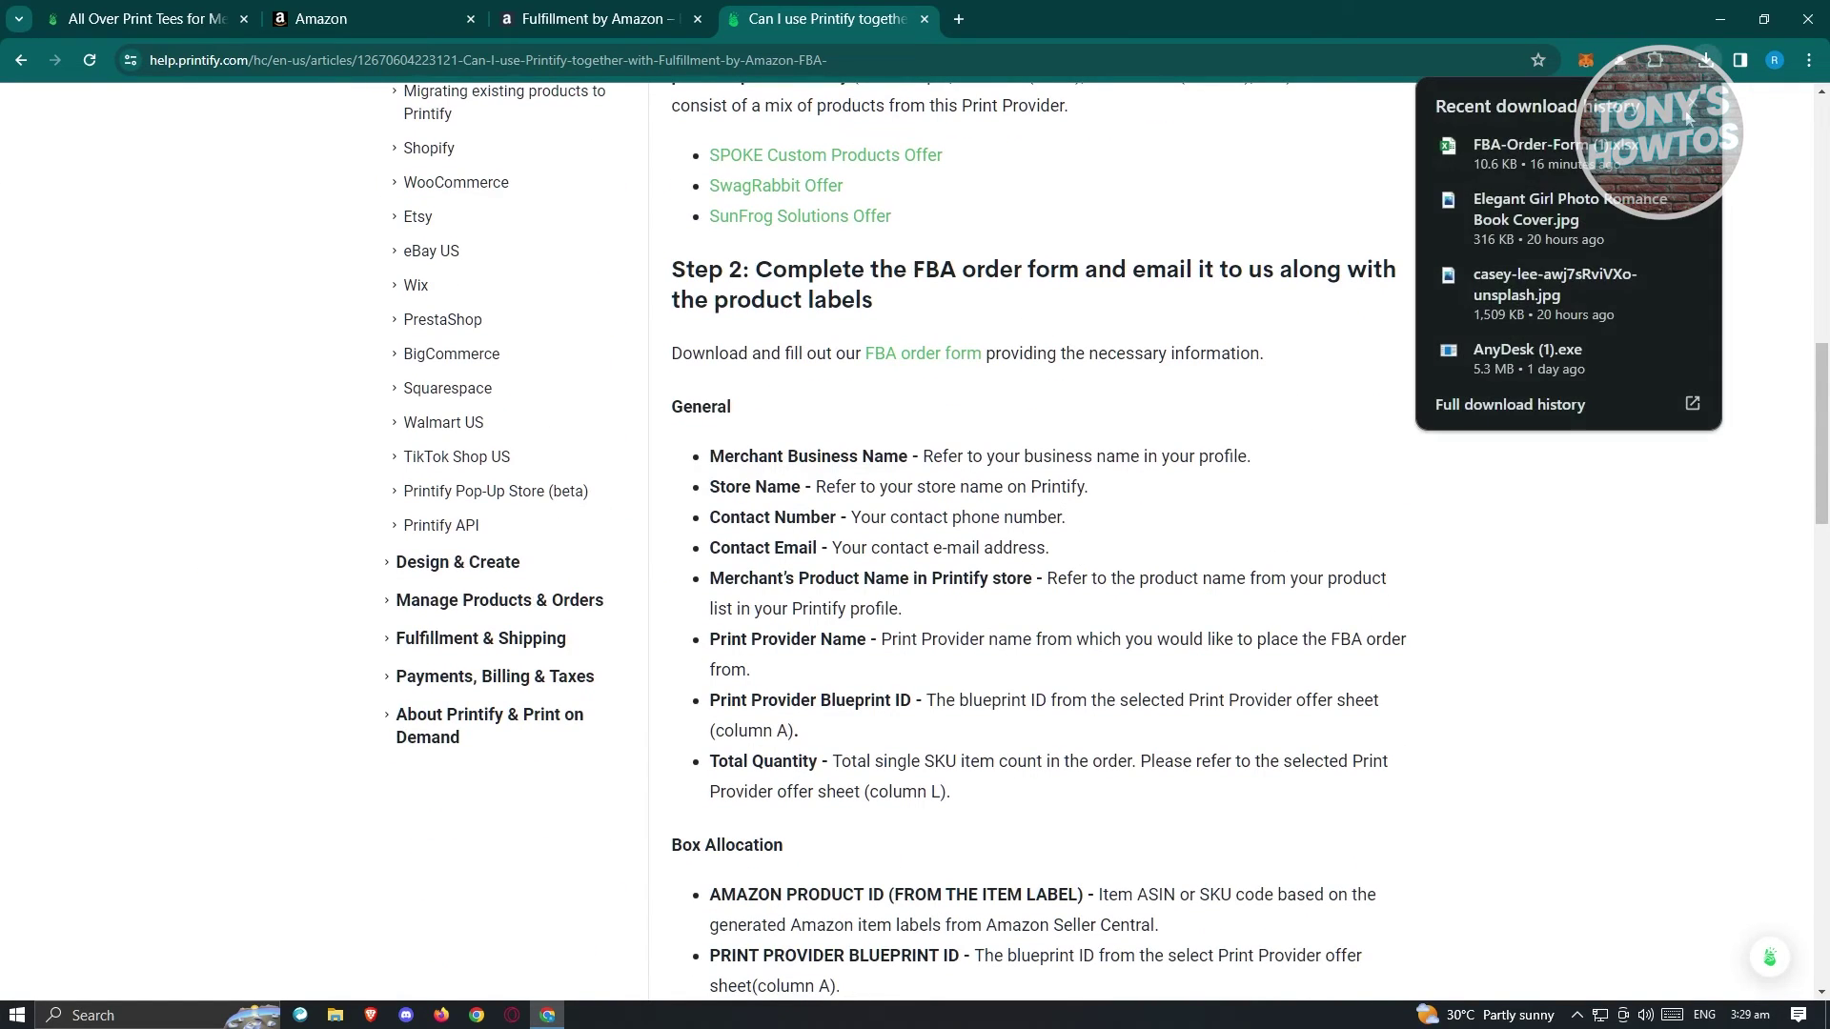
click(1582, 150)
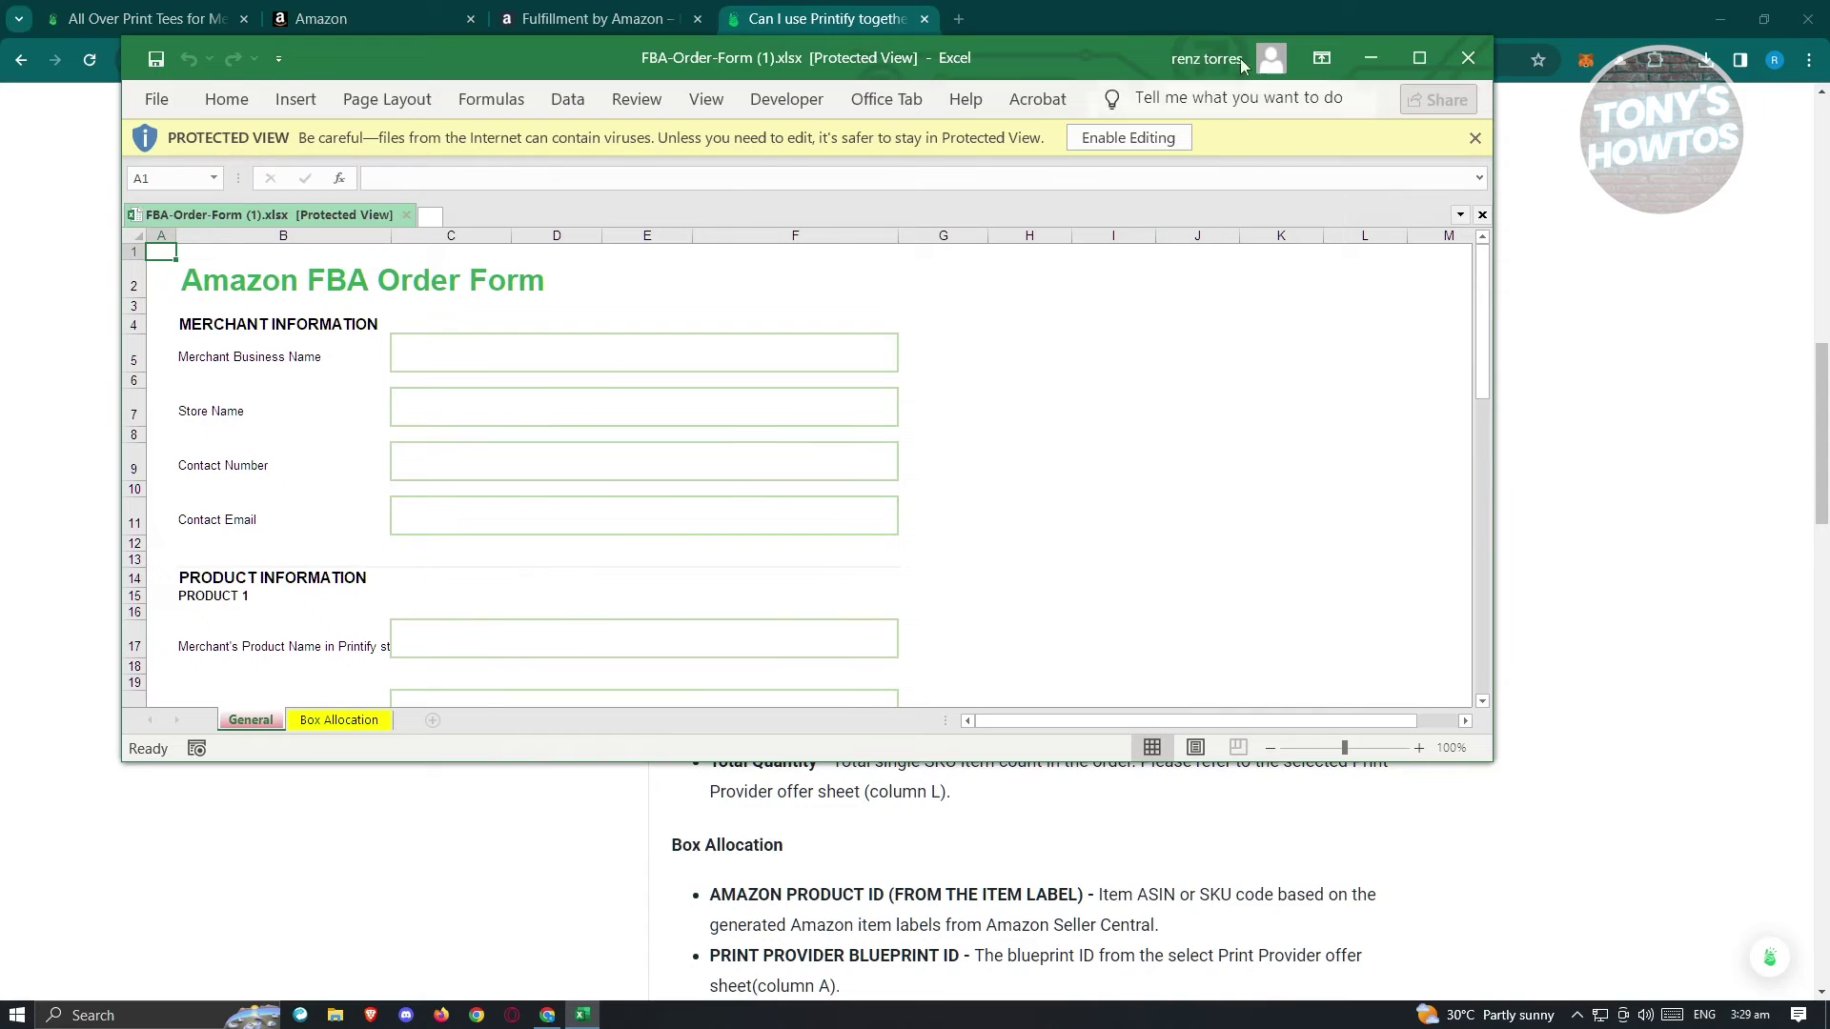
click(1419, 58)
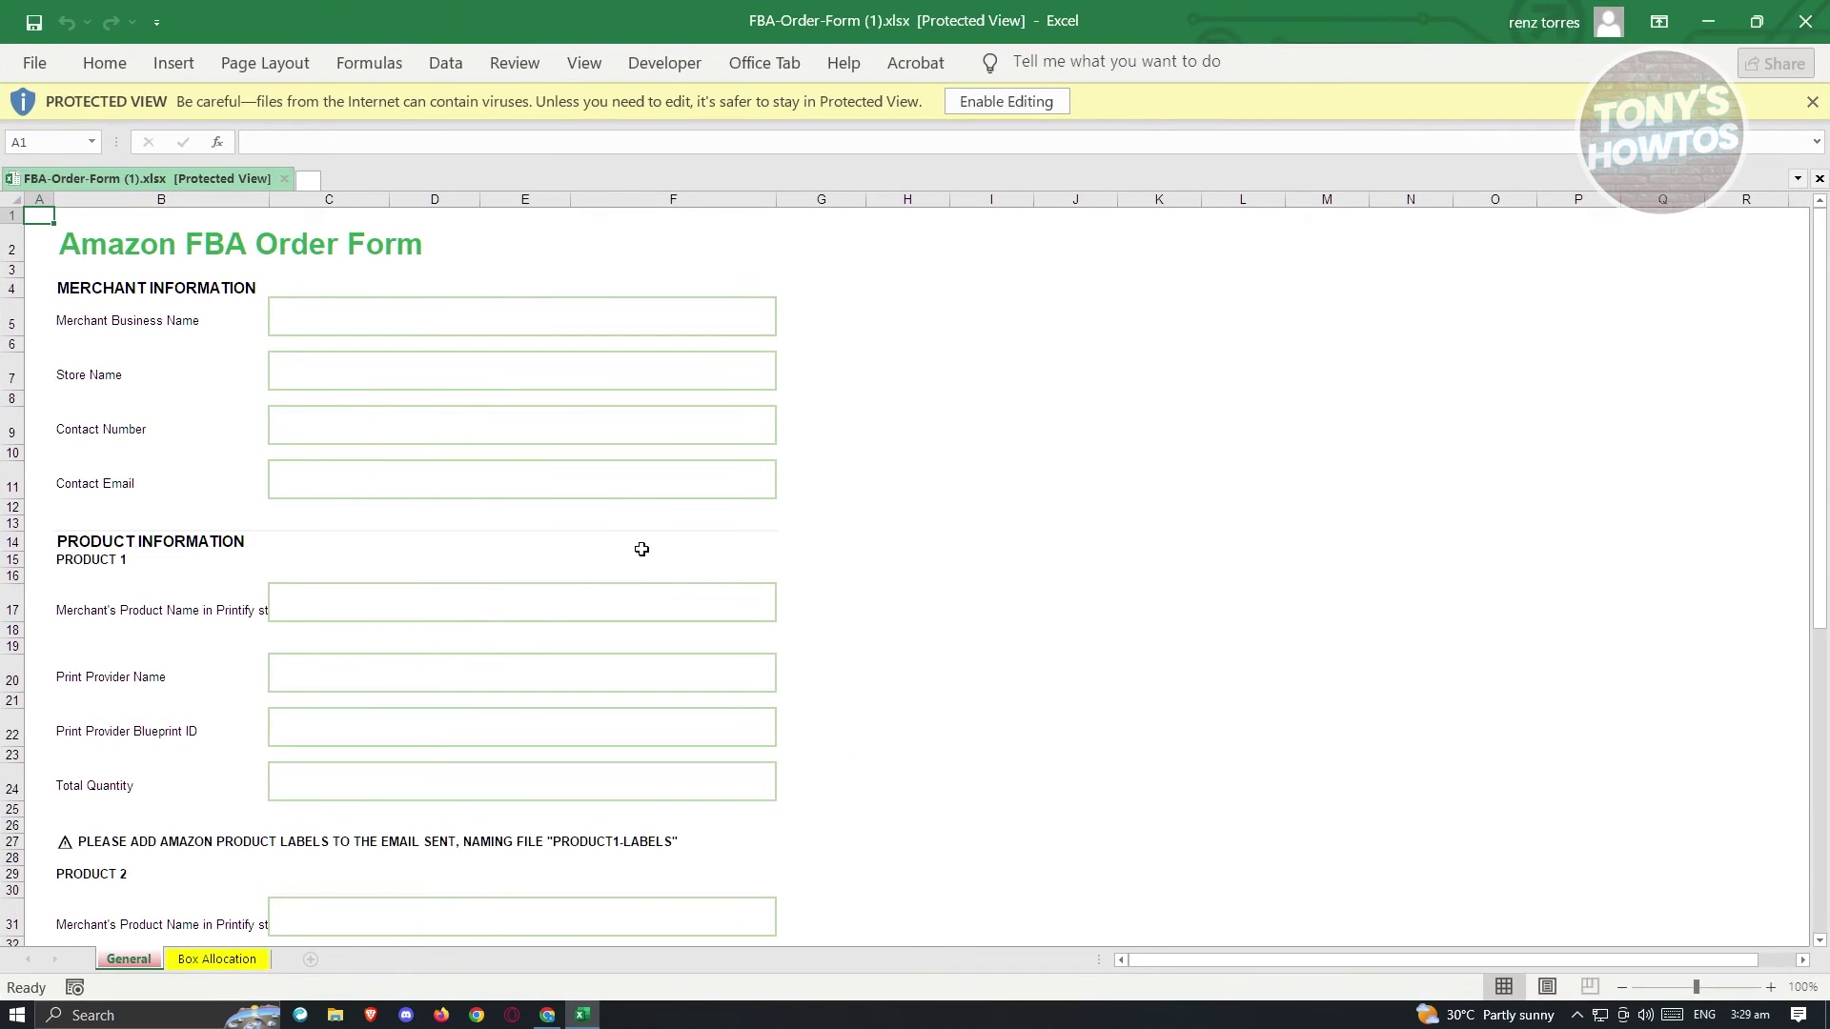
Review the General and Box Allocation sheets of the Amazon FBA order form and close the workbook.
scroll(686, 494, down, 1)
scroll(262, 427, up, 1)
scroll(369, 334, down, 9)
scroll(645, 784, down, 4)
scroll(702, 719, up, 9)
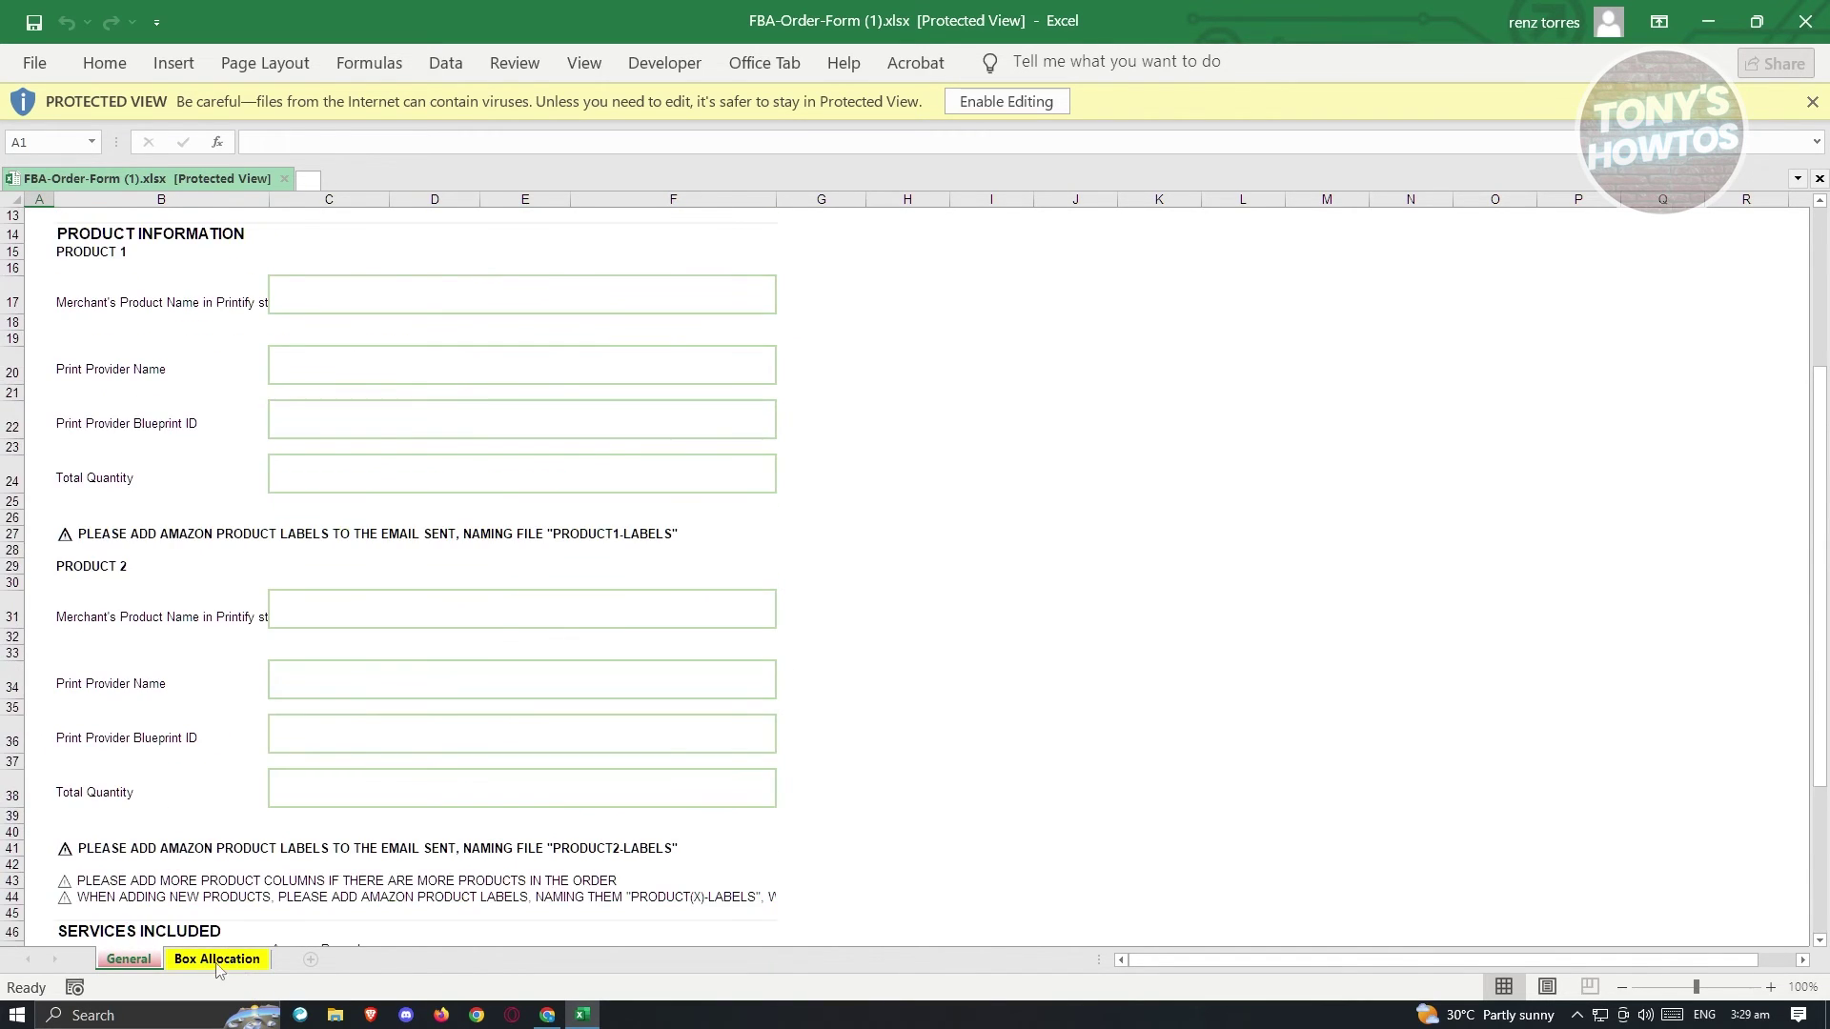
click(217, 959)
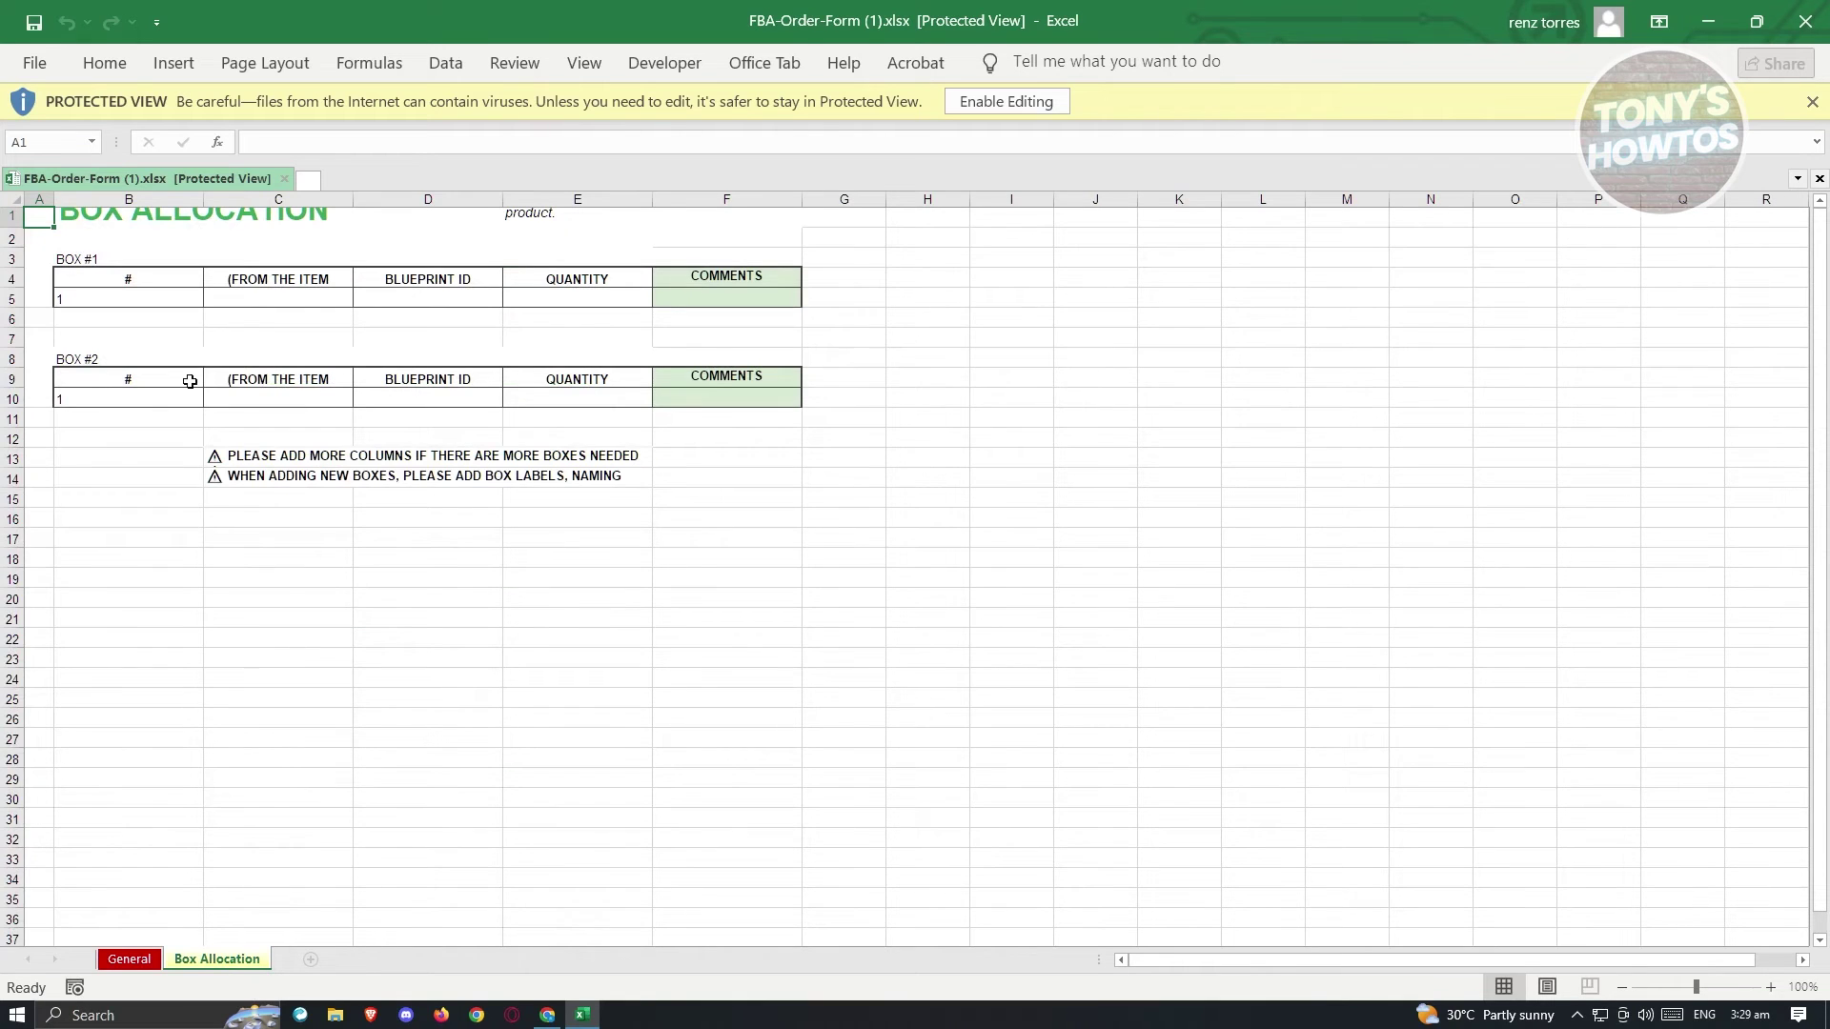
click(1803, 23)
click(1803, 23)
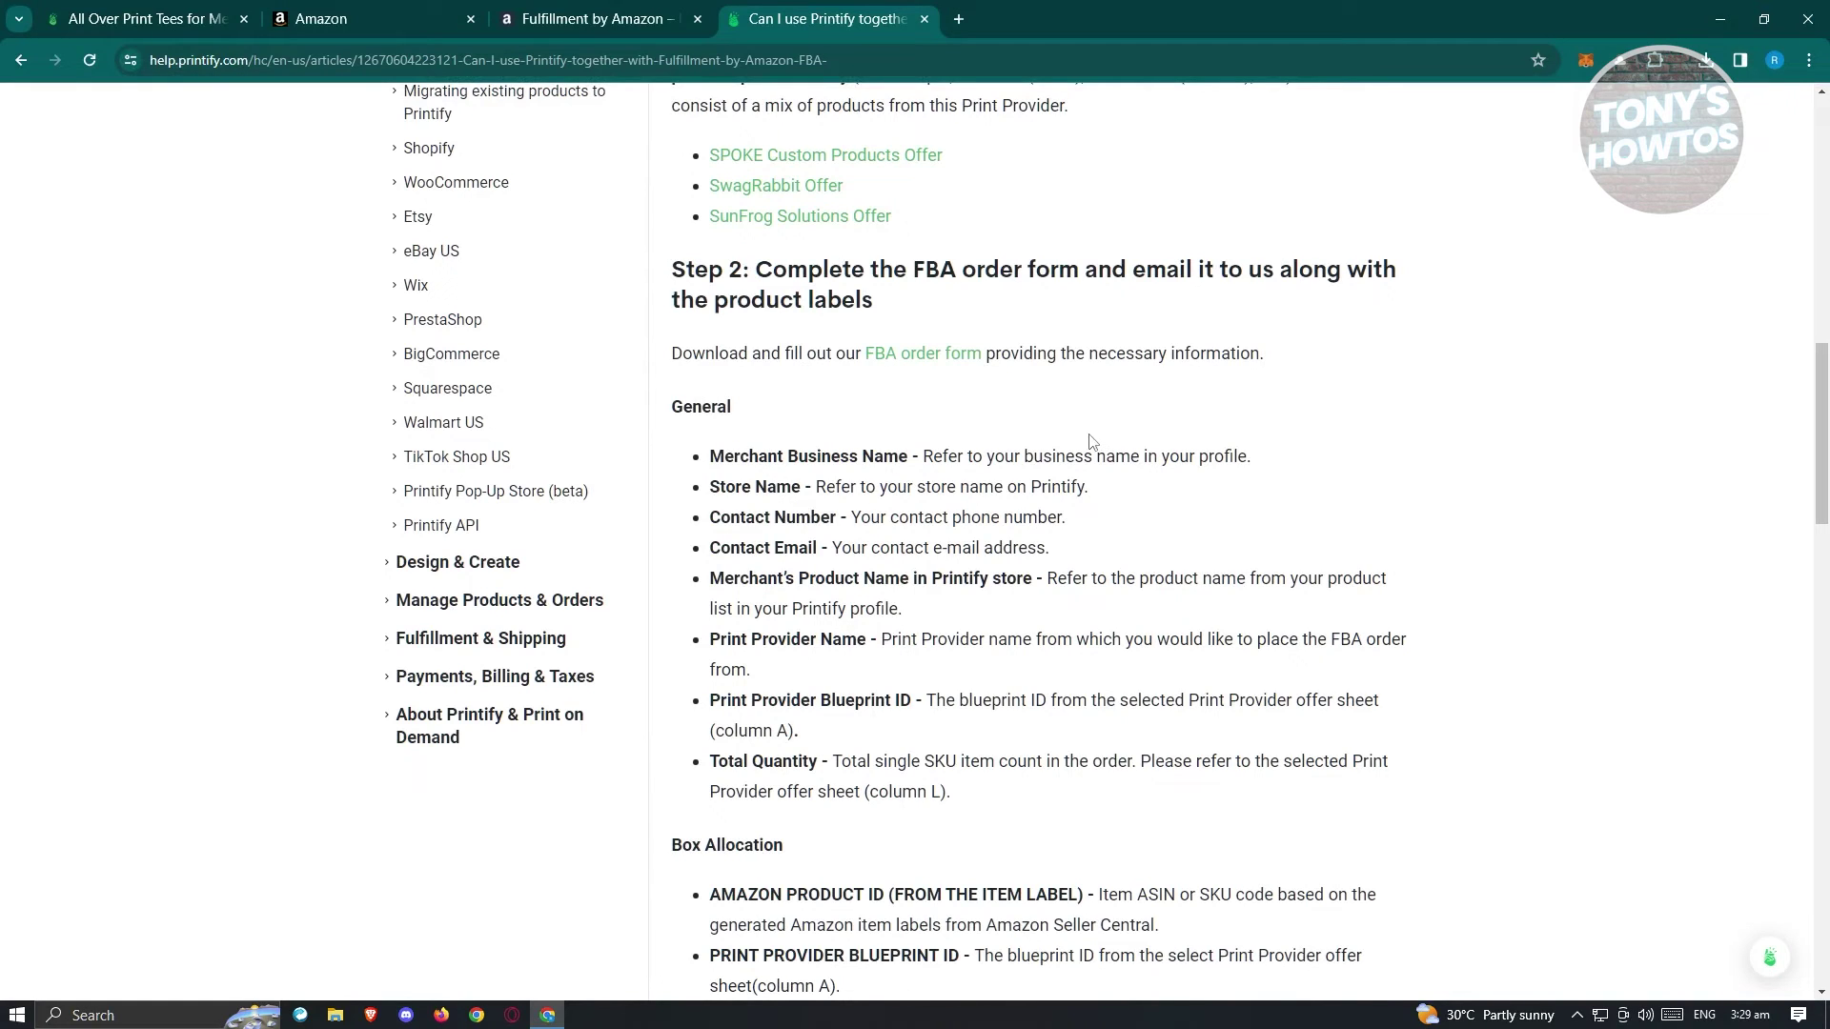
Read the rest of the help article, covering box allocation, the manual order and the FBA shipment labels.
scroll(1456, 574, down, 1)
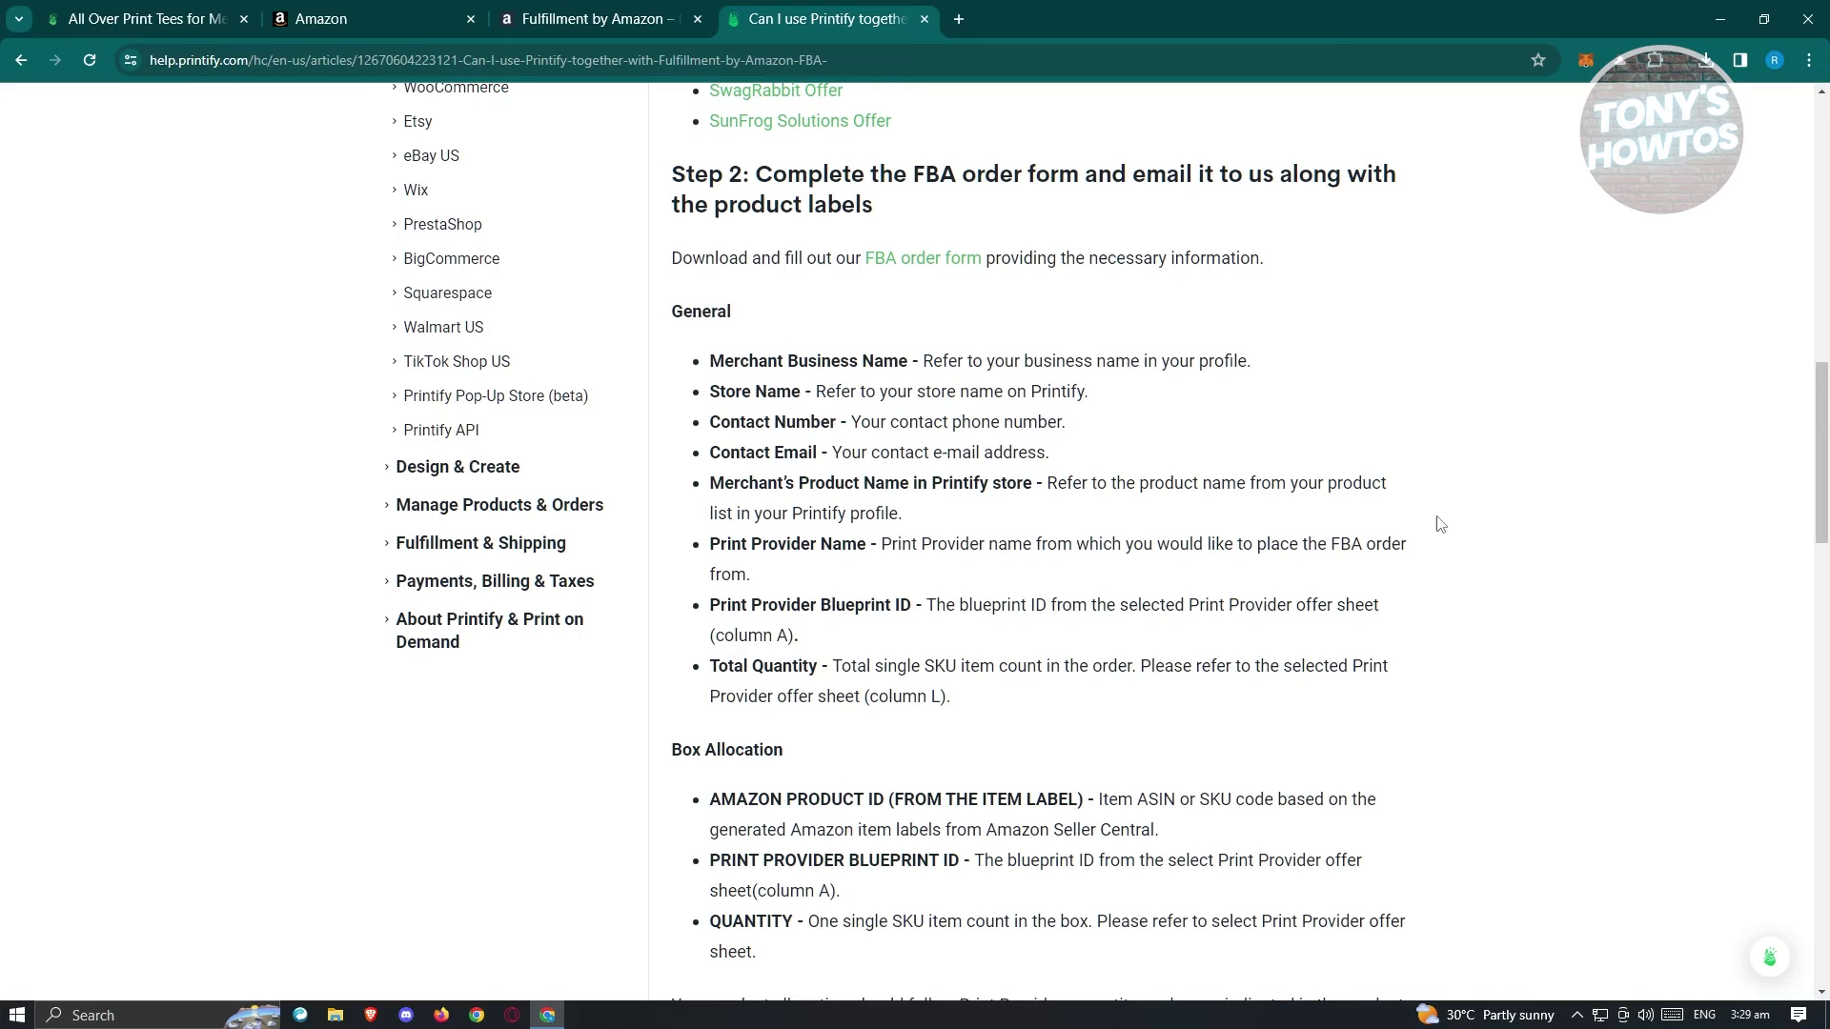
scroll(1415, 514, down, 4)
scroll(1441, 524, down, 2)
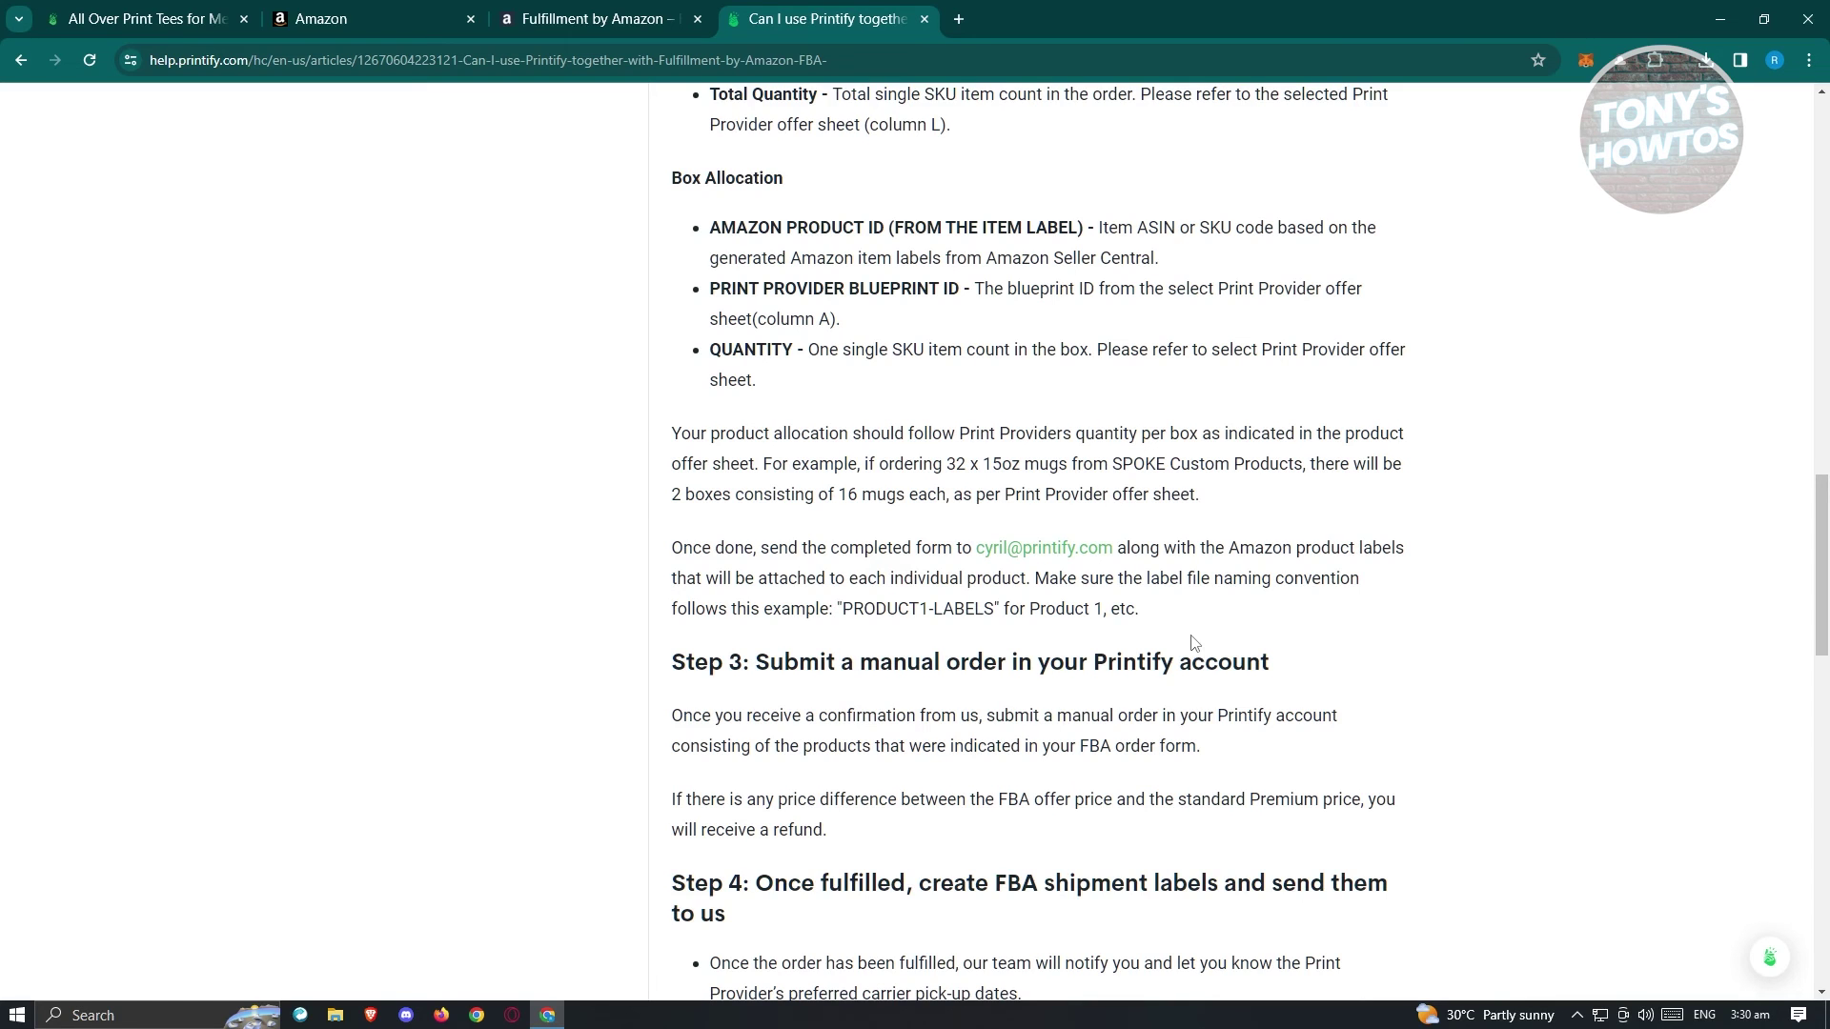
scroll(1167, 696, down, 5)
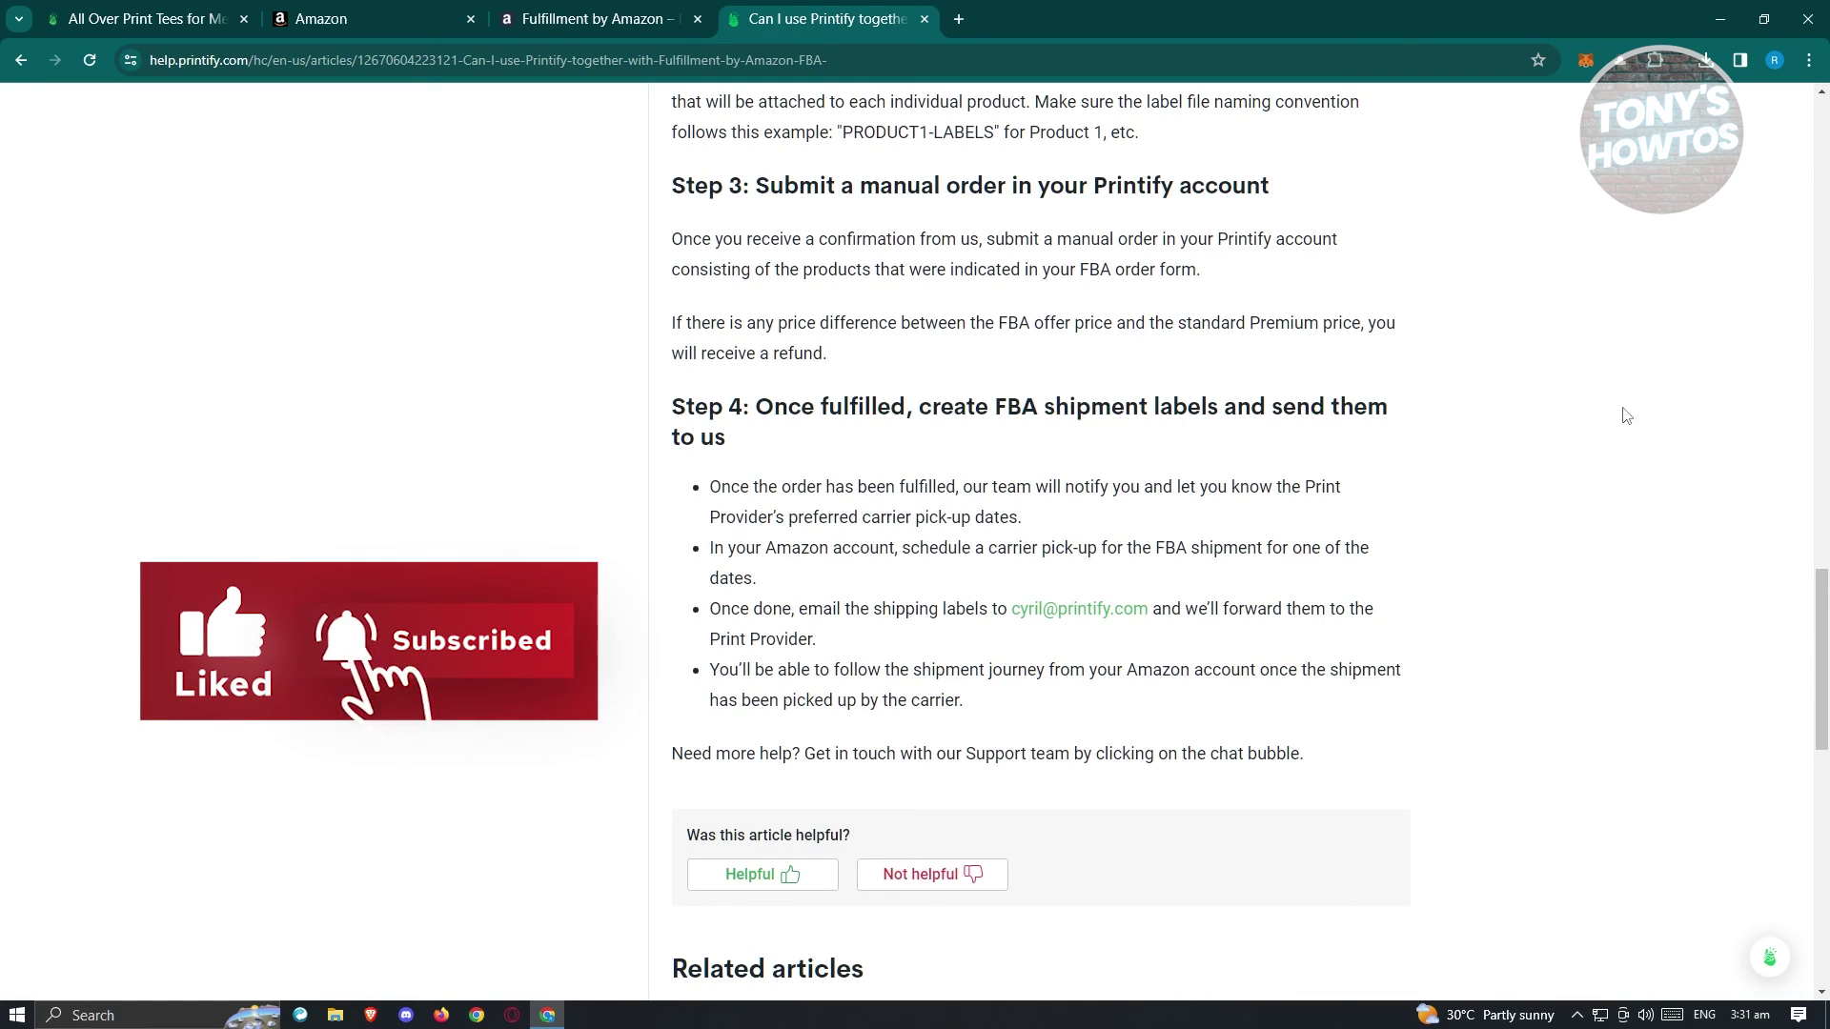
Start a manual order from the Printify product list and add the Men's Polyester Tee (AOP) to it.
click(152, 14)
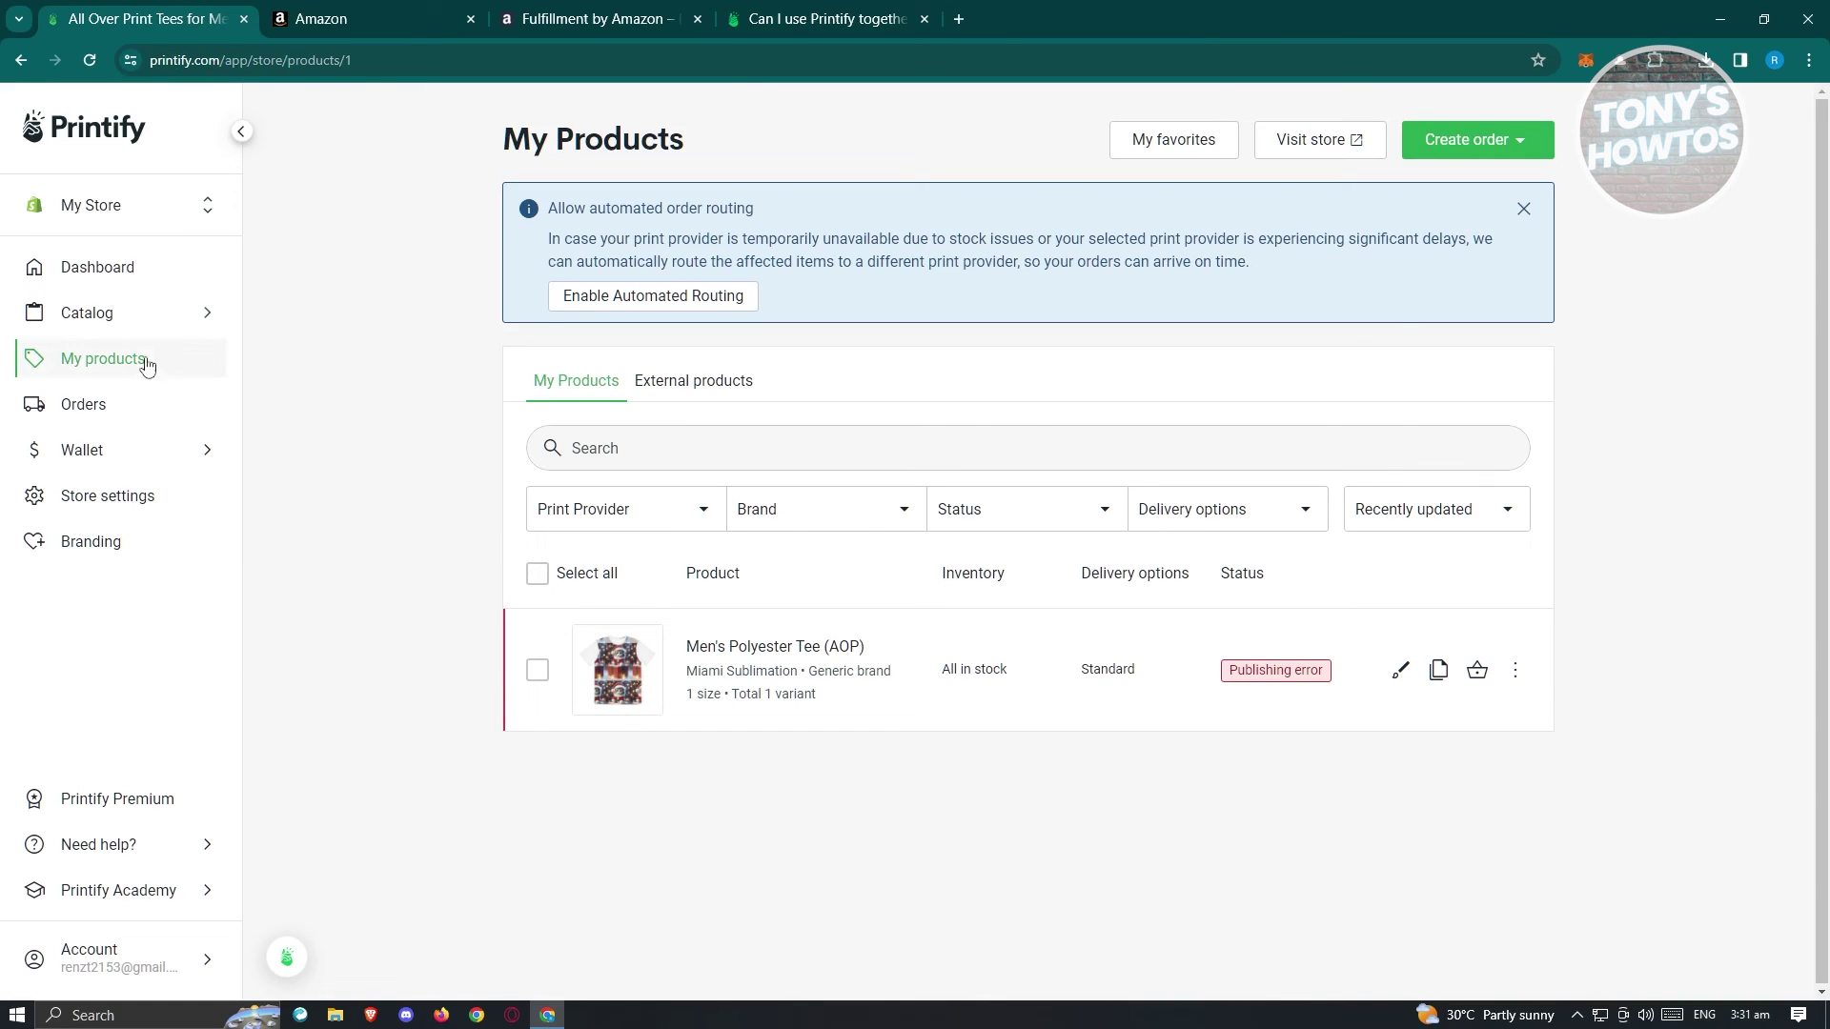
click(1537, 149)
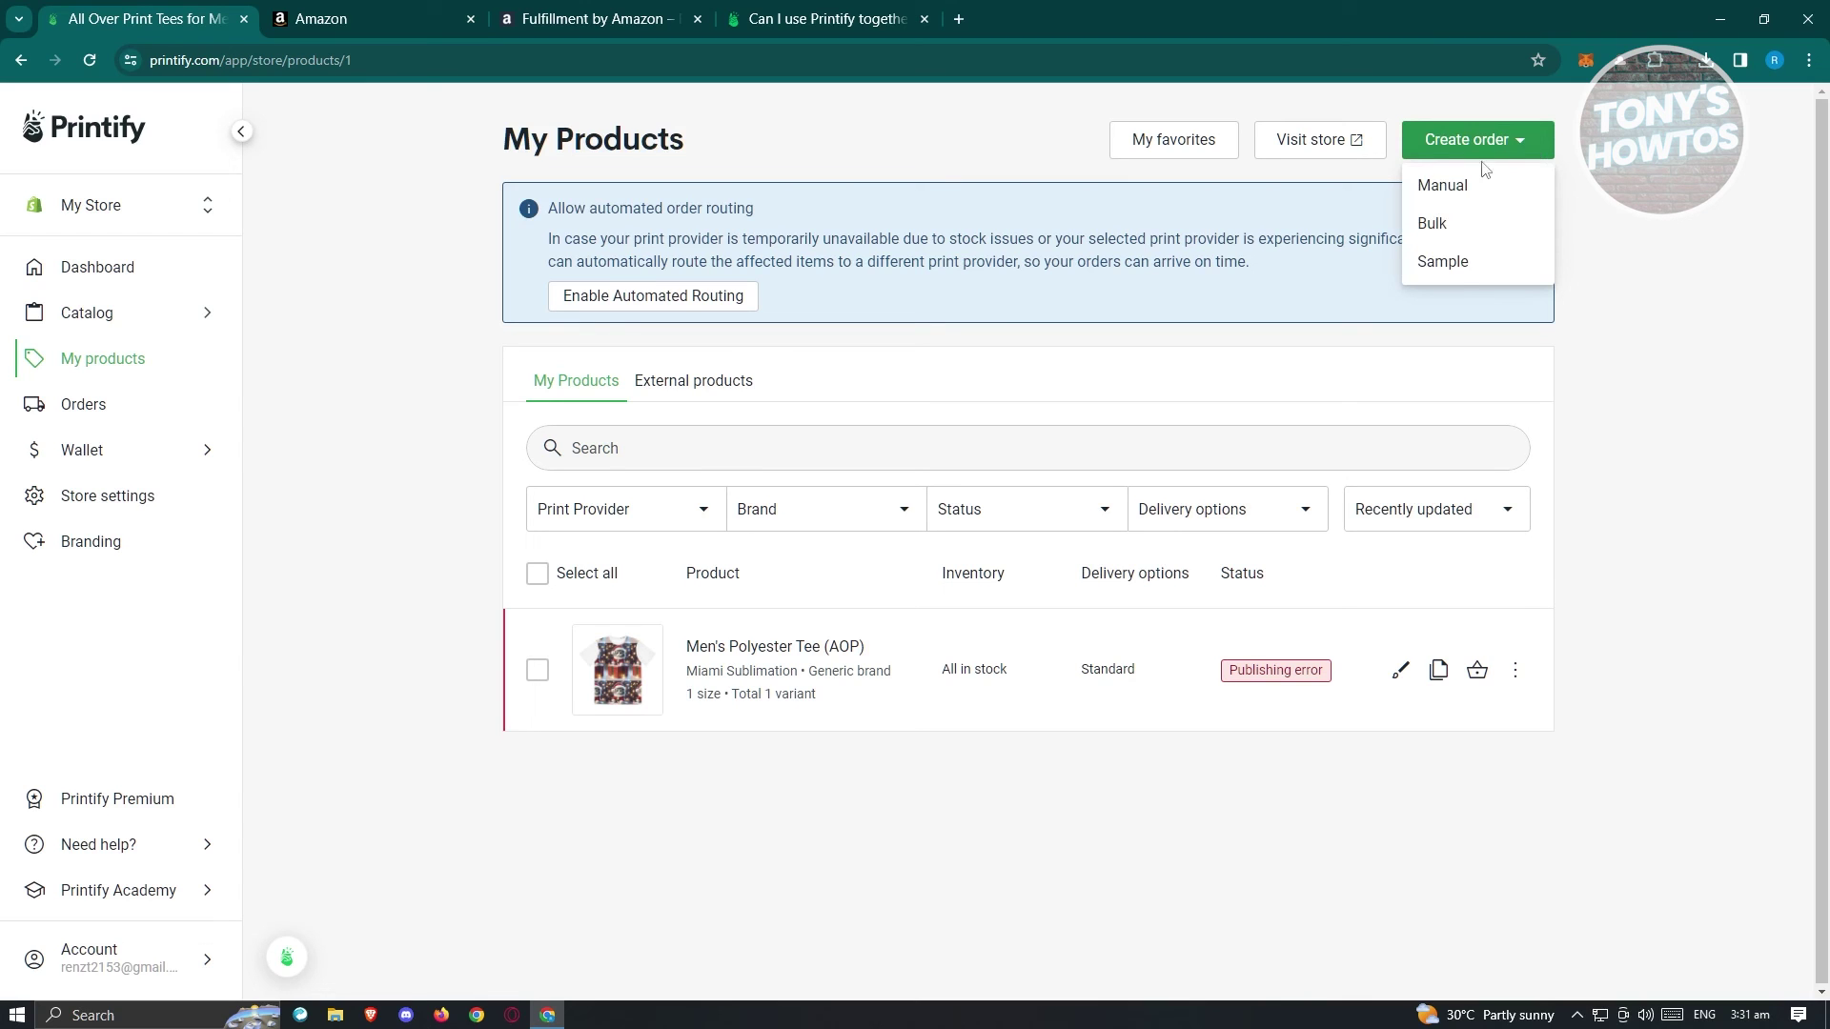
click(1465, 196)
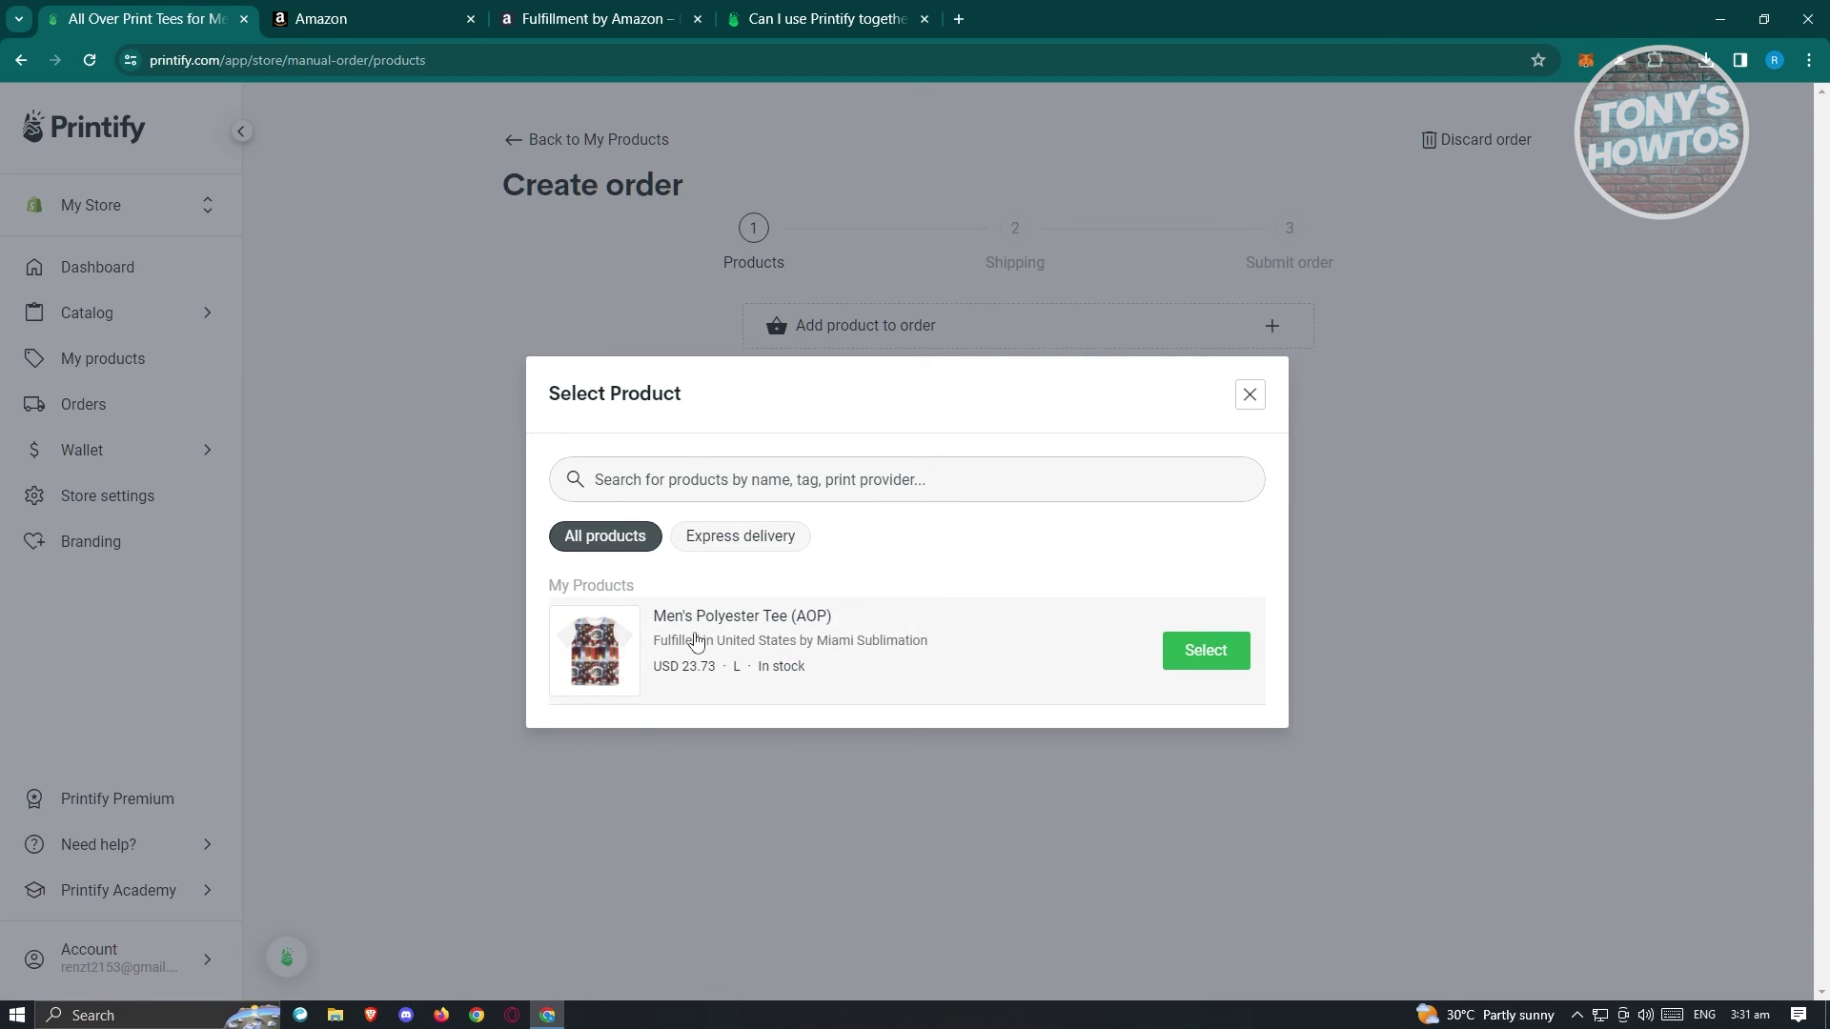
click(1184, 664)
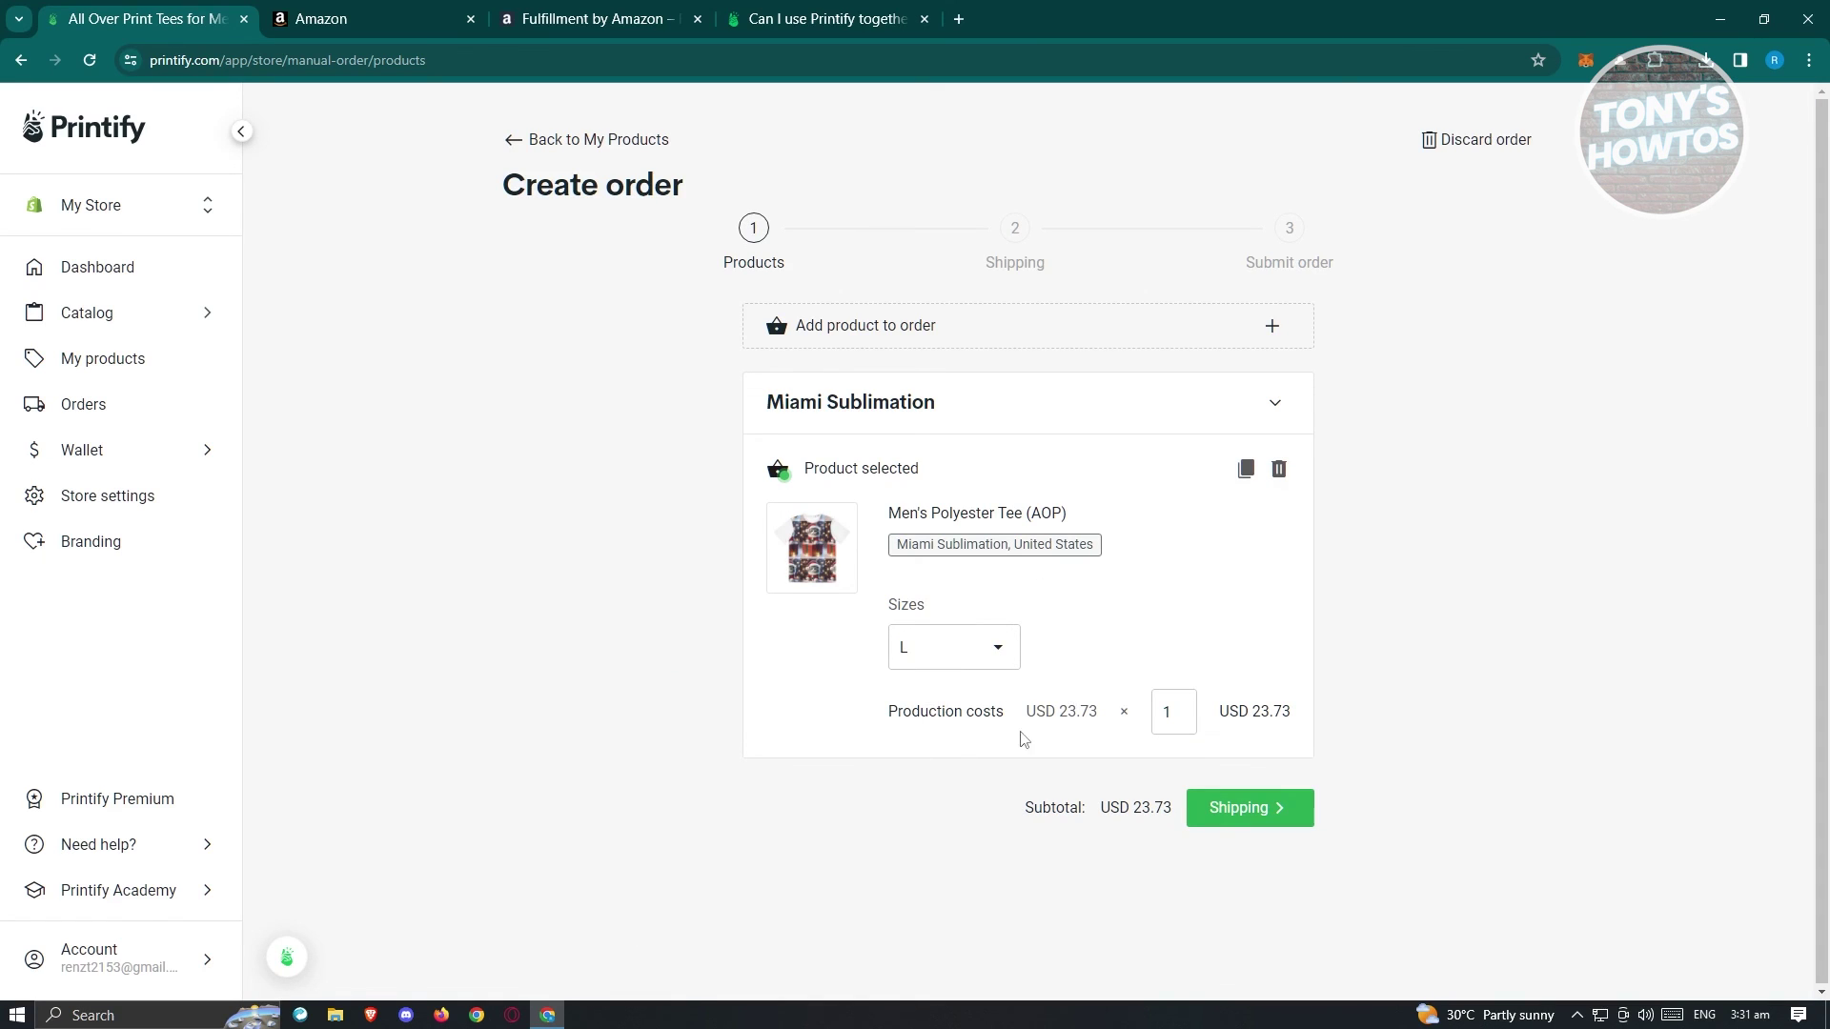
double_click(1152, 714)
click(1277, 575)
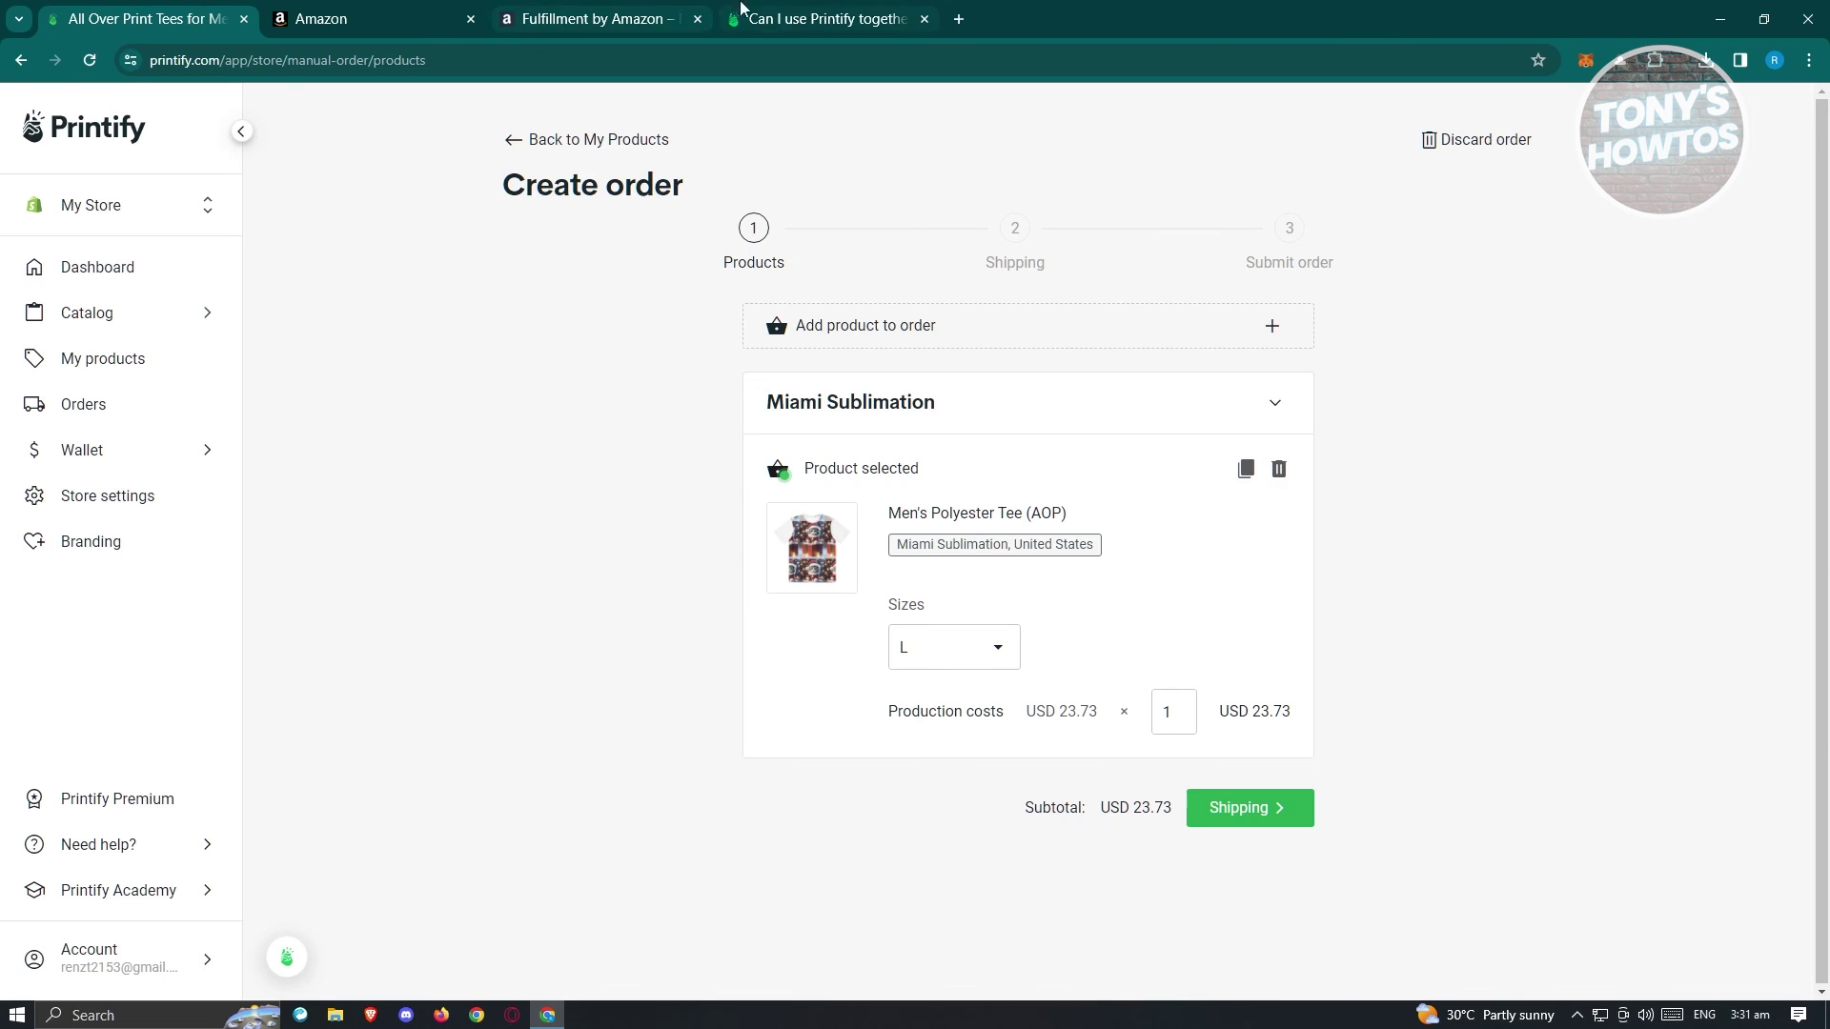
Recheck the manual order instructions in the help article and return to the open Printify order.
click(821, 18)
scroll(519, 625, up, 5)
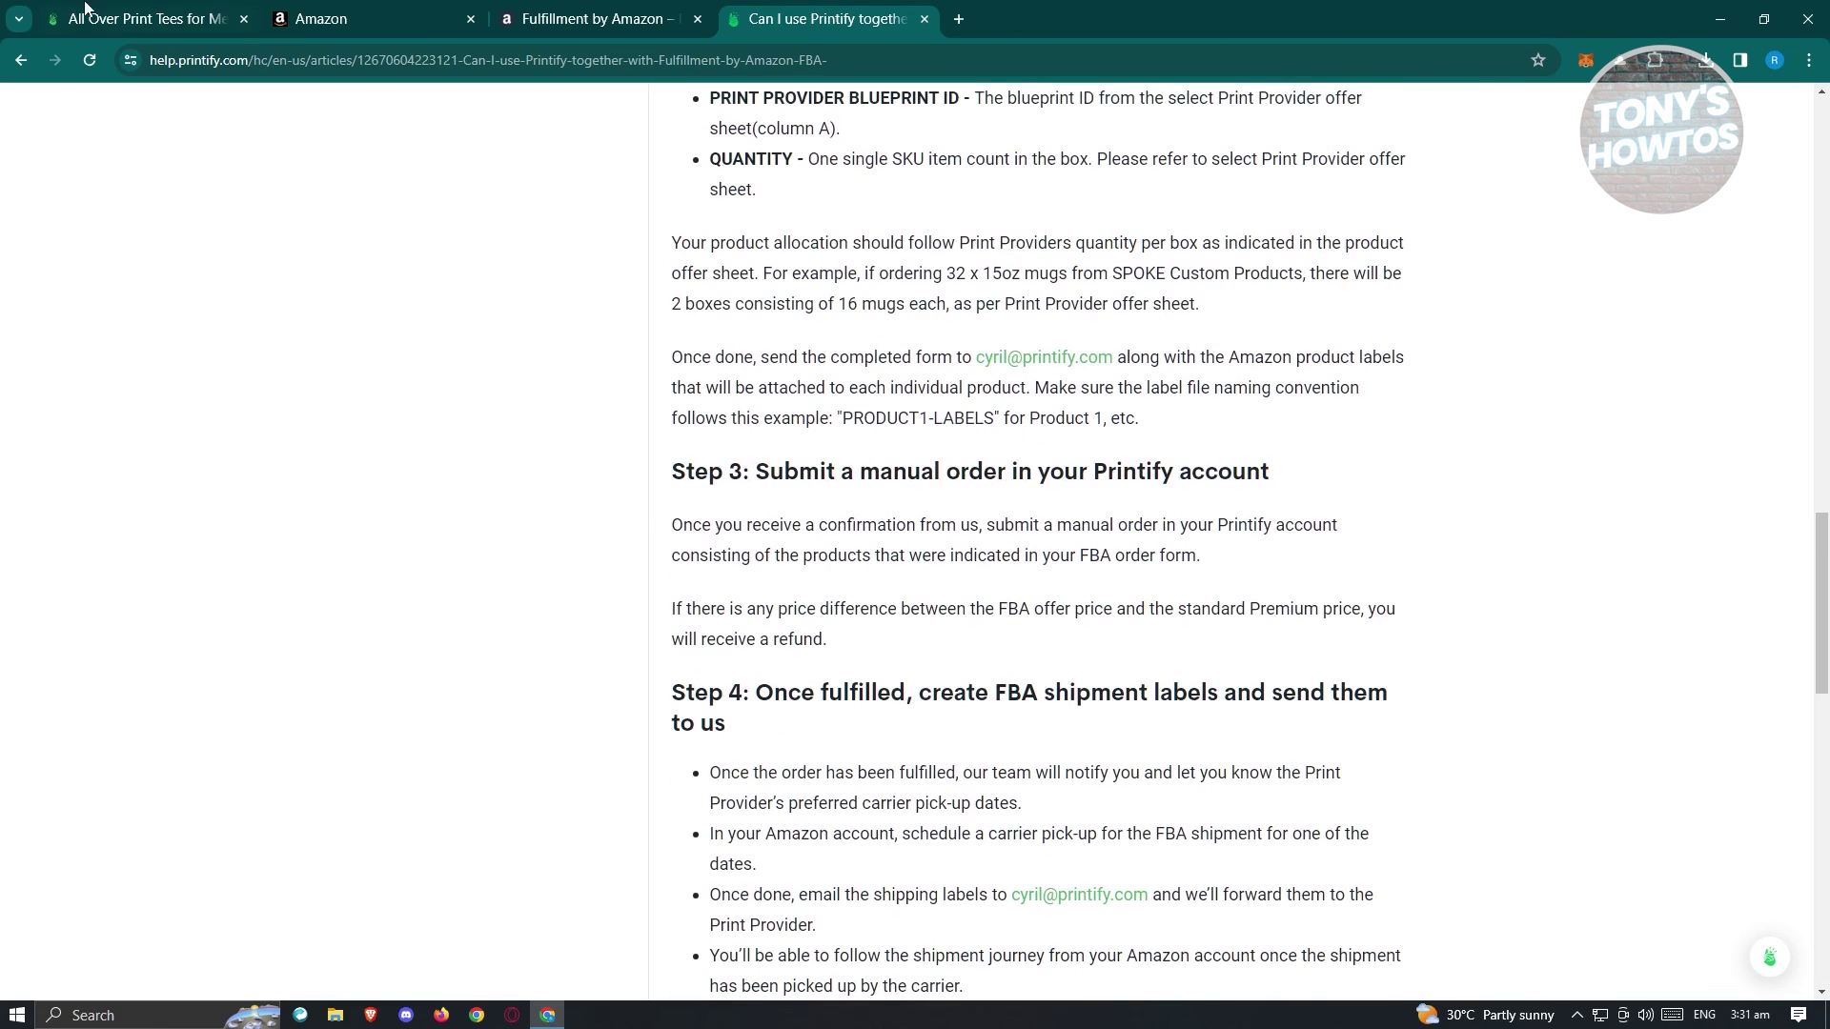
click(140, 10)
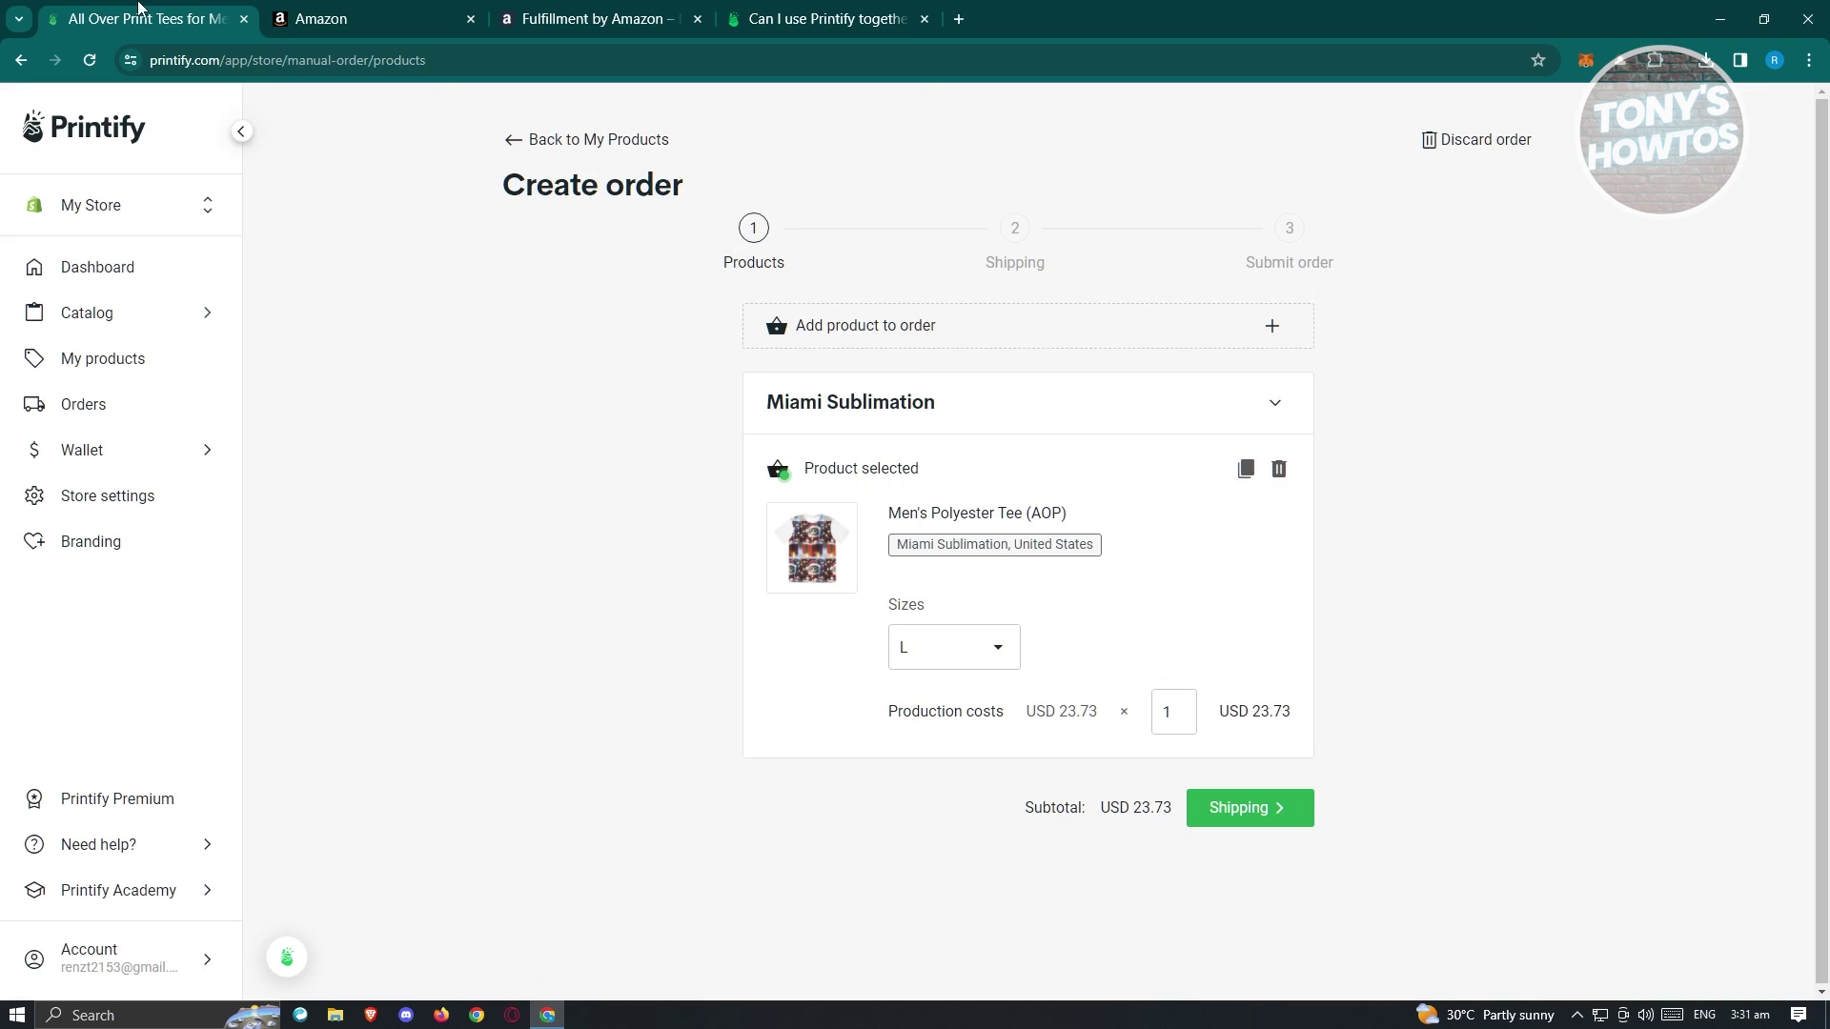